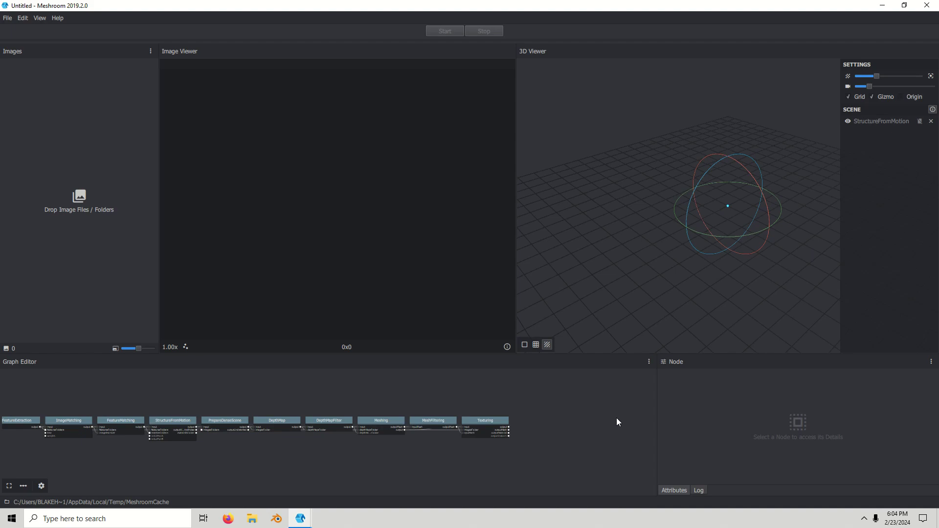
- Select the Texturing node in the graph and view its available unwrap methods
scroll(527, 428, "up", 2)
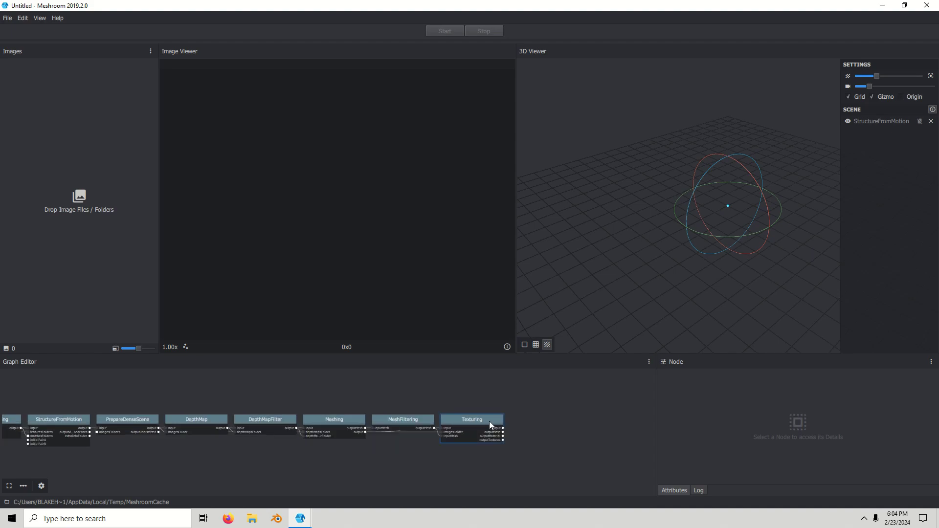
left_click(489, 423)
scroll(641, 444, "up", 1)
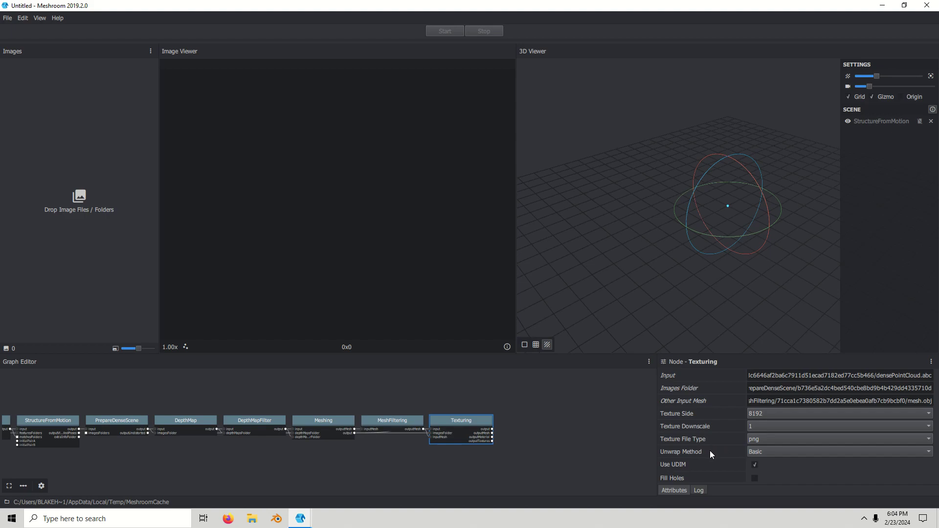
left_click(767, 452)
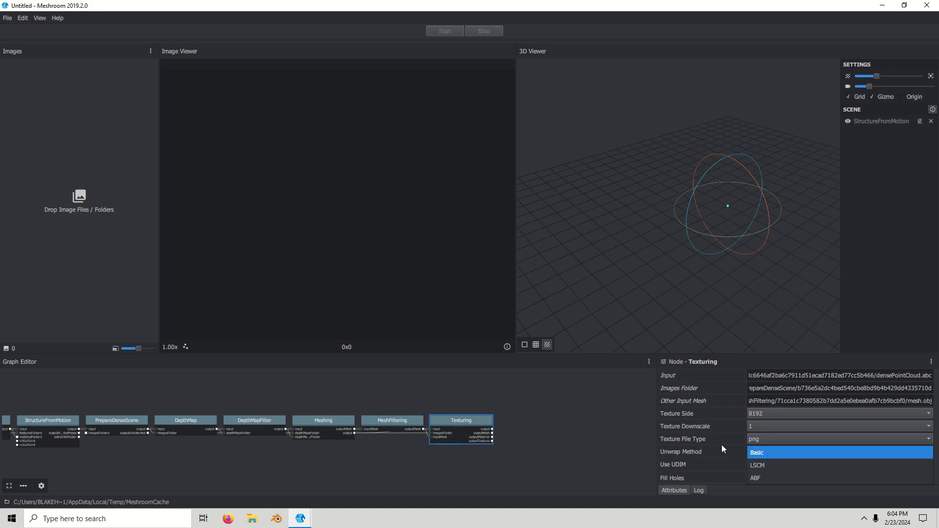
left_click(703, 442)
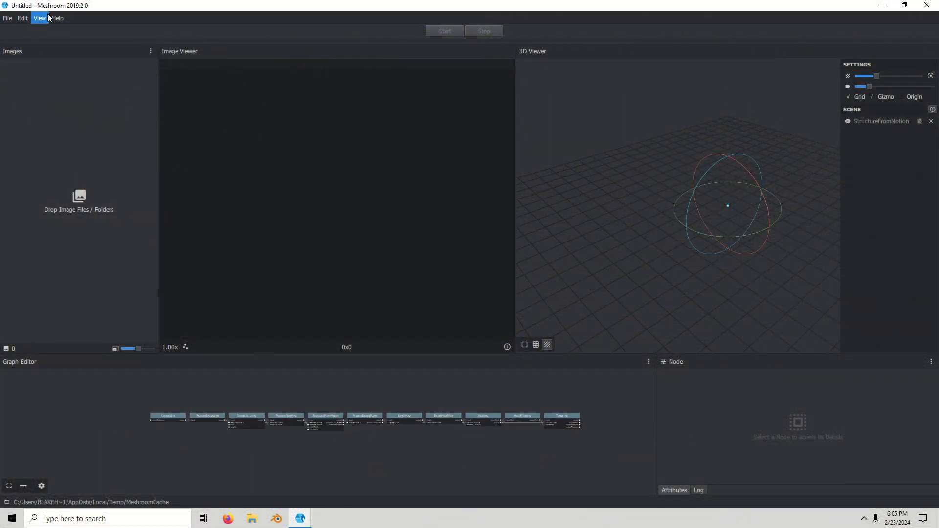
- Import all rock photos from the desktop Photogrammetry folder into the Meshroom image list
left_click_drag(67, 7, 767, 159)
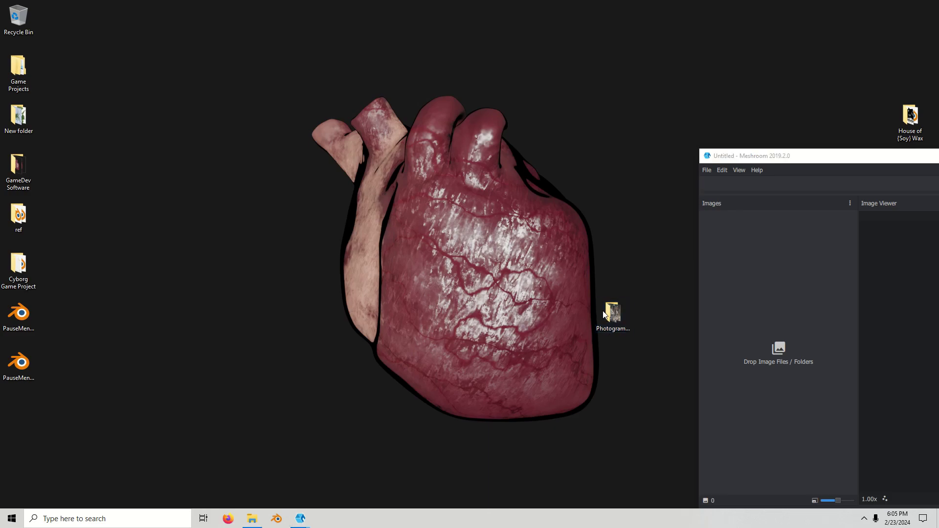
double_click(604, 316)
left_click_drag(640, 2, 434, 57)
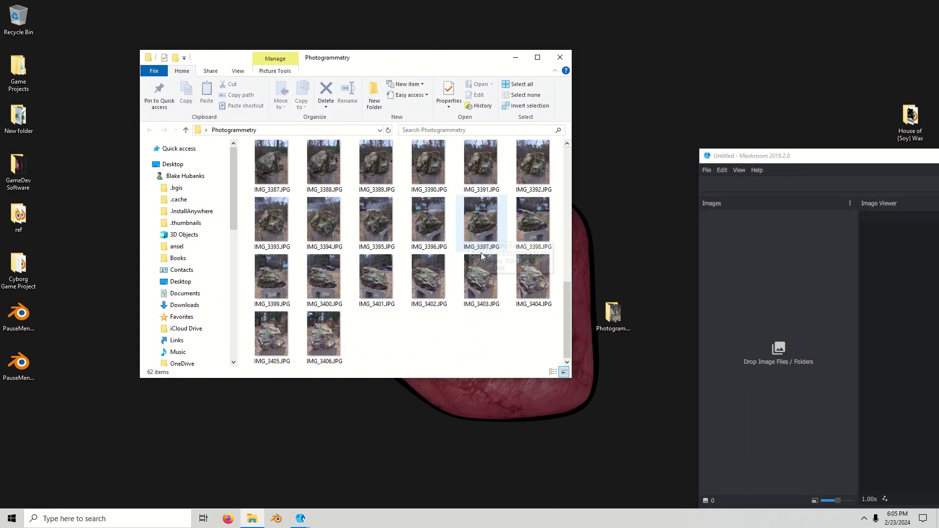
left_click_drag(553, 362, 785, 339)
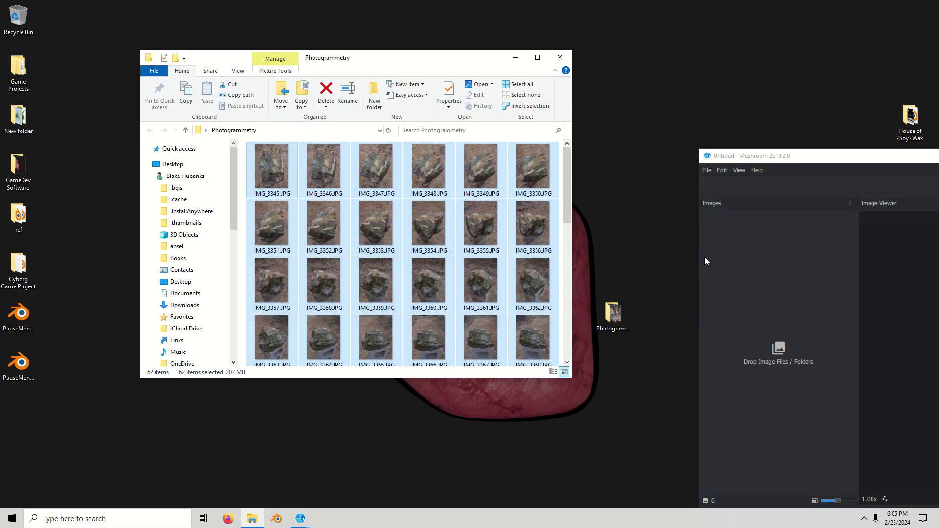
double_click(782, 155)
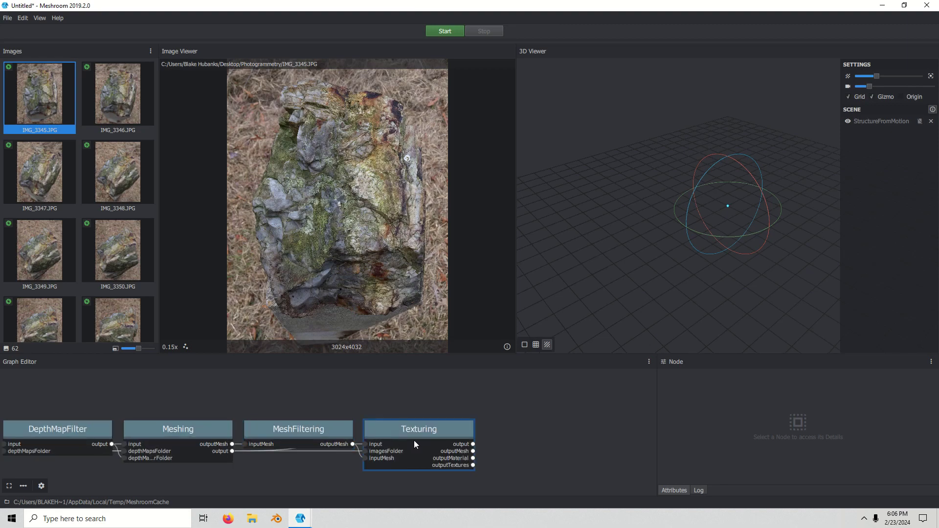
- Set the Texturing node's texture side to 4096 and its unwrap method to LSCM
left_click(423, 428)
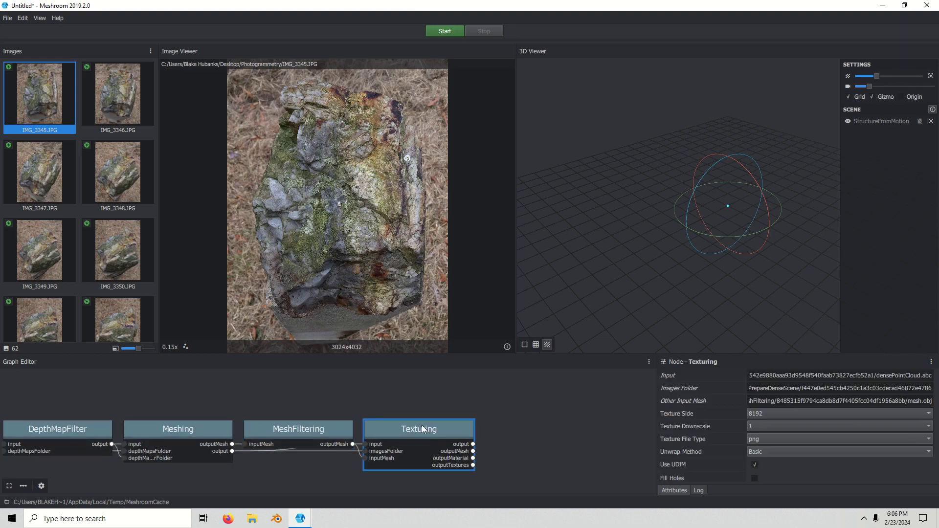
left_click(779, 413)
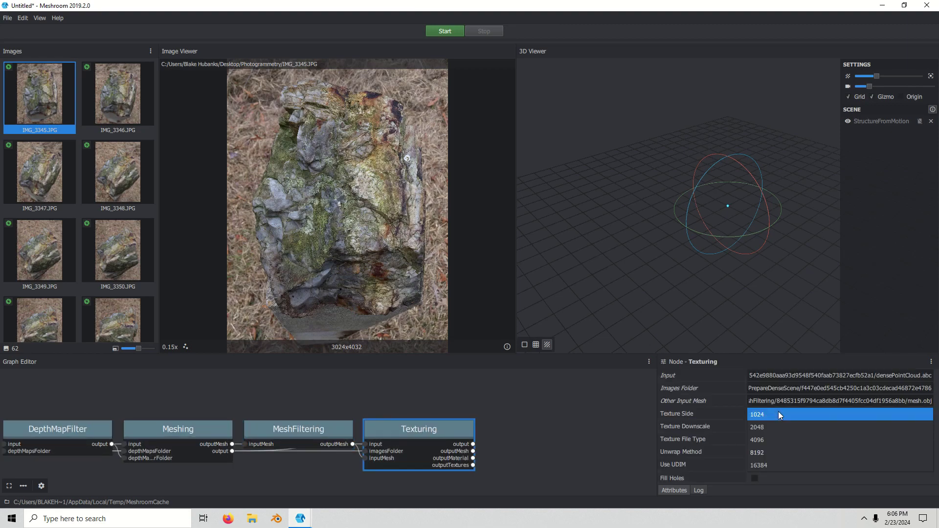
left_click(775, 439)
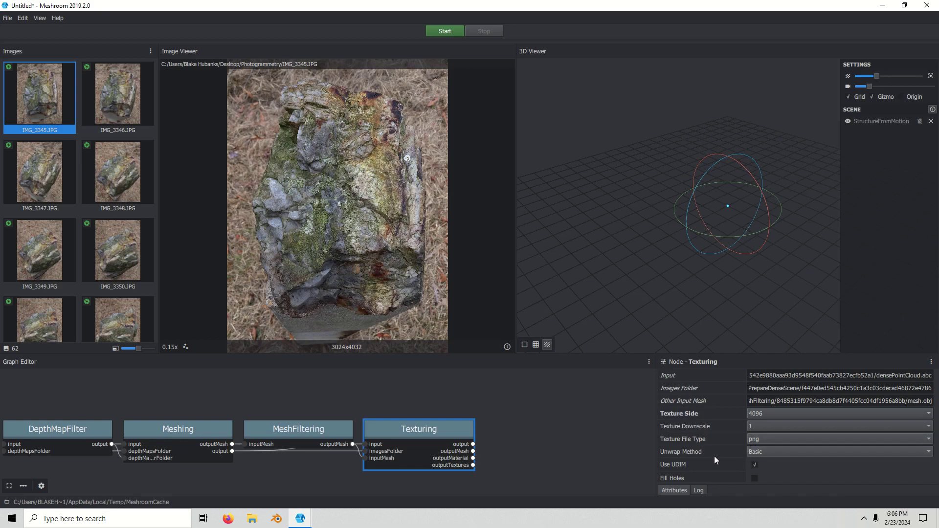
left_click(762, 452)
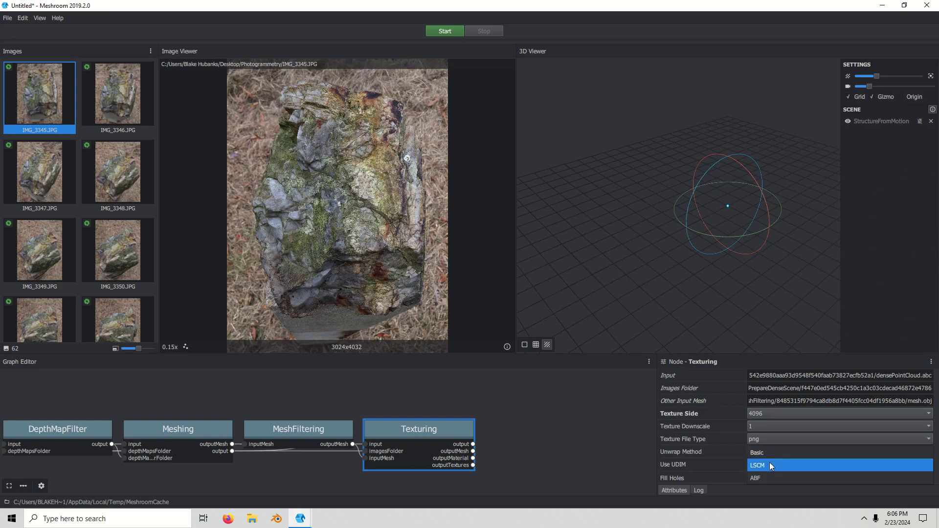
left_click(771, 466)
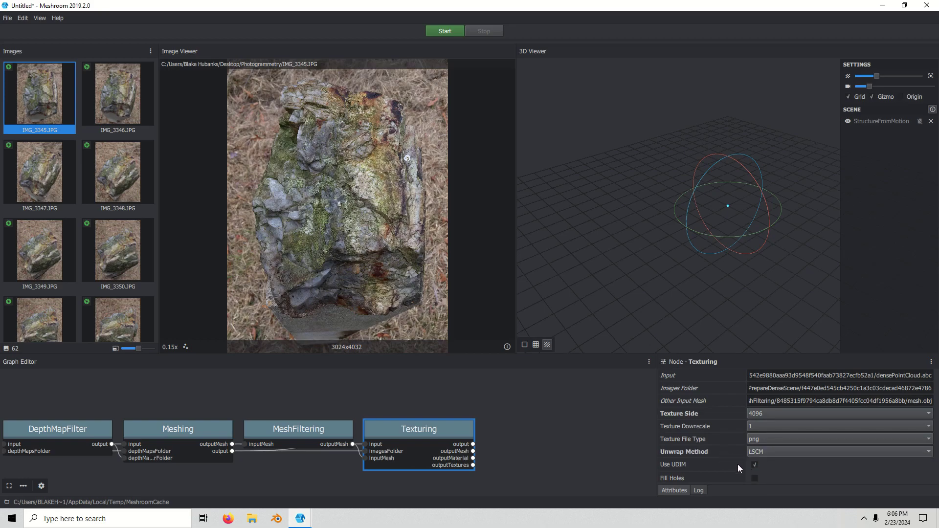
scroll(759, 447, "down", 10)
scroll(759, 447, "up", 10)
- Set the Meshing node's Max Input Points to 10000000 and Max Points to 1000000
scroll(761, 446, "down", 1)
scroll(496, 432, "down", 2)
middle_click_drag(496, 432, 440, 398)
scroll(440, 399, "up", 2)
left_click(451, 438)
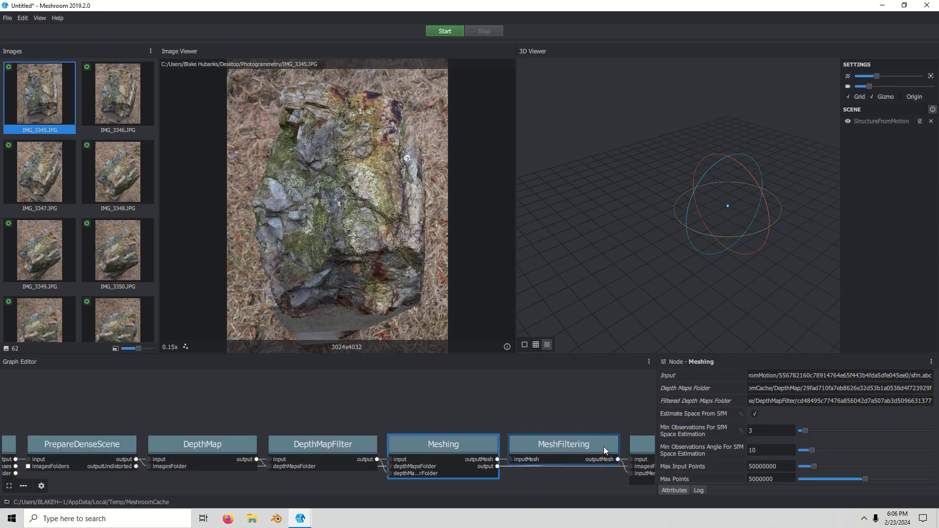
middle_click_drag(608, 445, 529, 433)
scroll(767, 431, "down", 3)
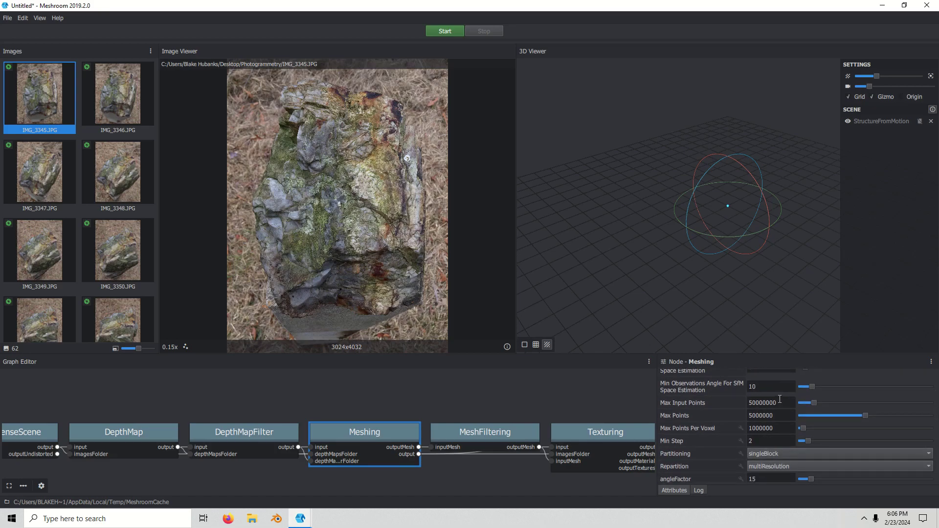
left_click(753, 403)
key("Return")
left_click(753, 416)
key("BackSpace")
type("1")
key("Return")
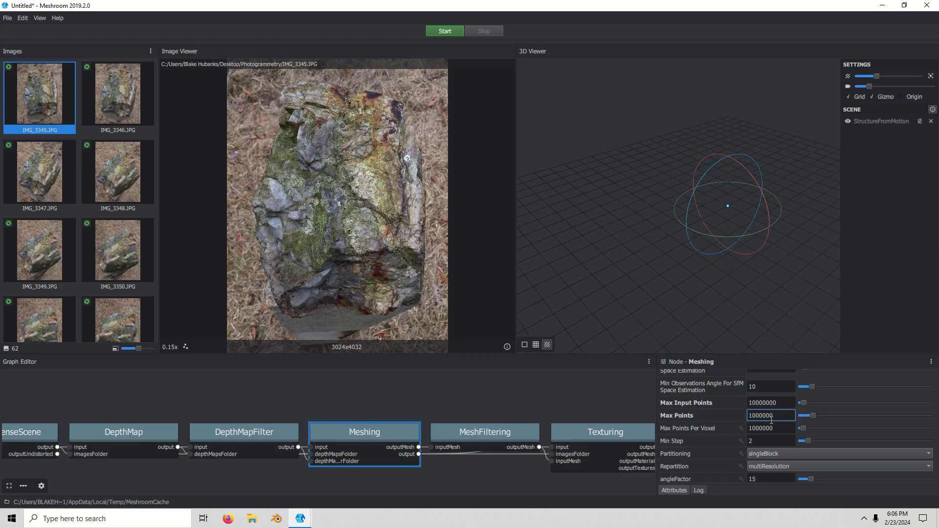
scroll(370, 404, "down", 5)
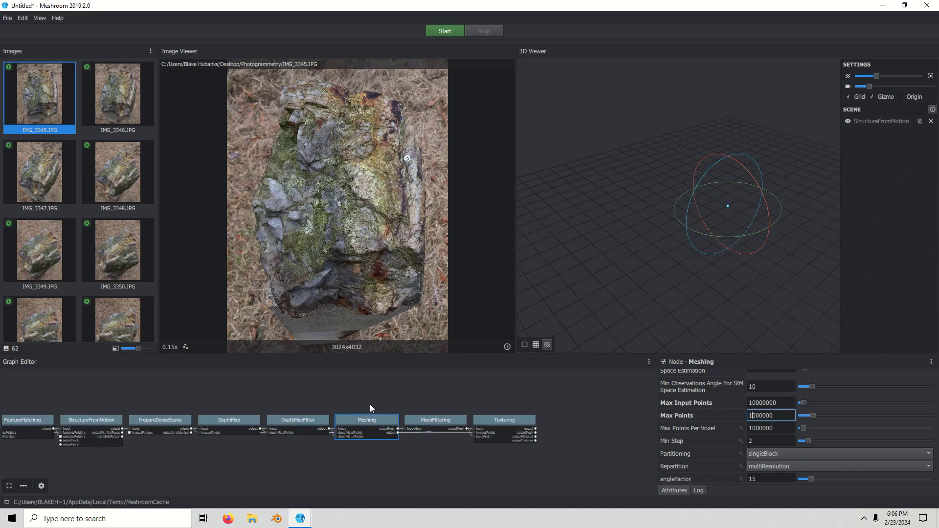
scroll(352, 401, "up", 1)
left_click(333, 395)
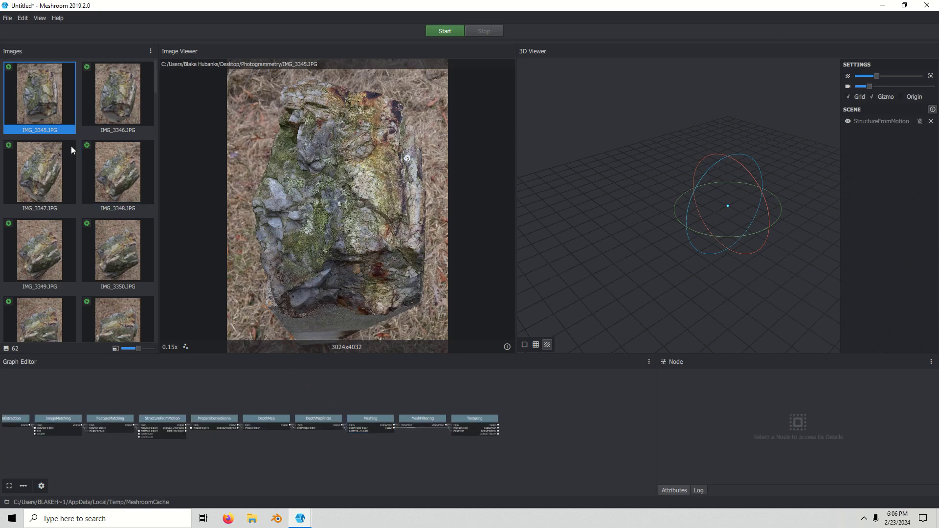
- Save the project as Rock in the desktop Photogrammetry folder and start computing the pipeline
left_click(11, 20)
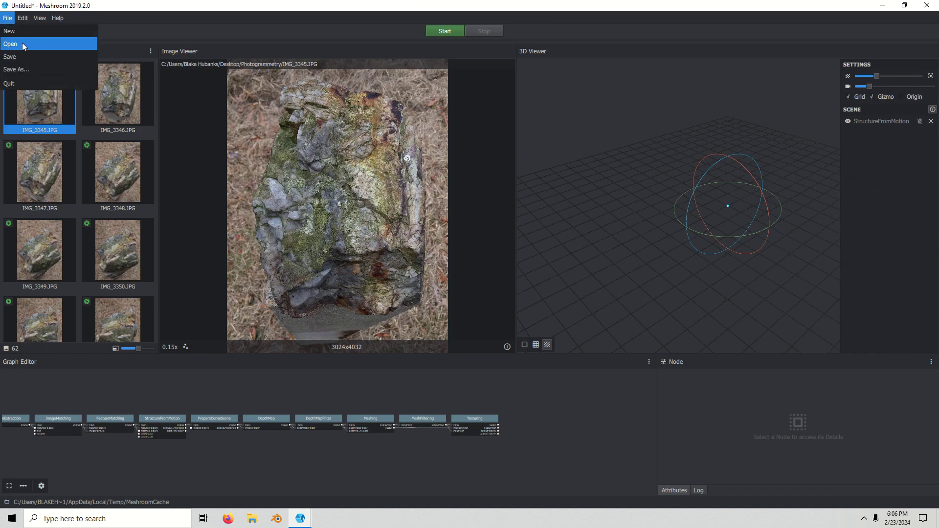
left_click(36, 58)
left_click(45, 112)
left_click(432, 98)
double_click(432, 98)
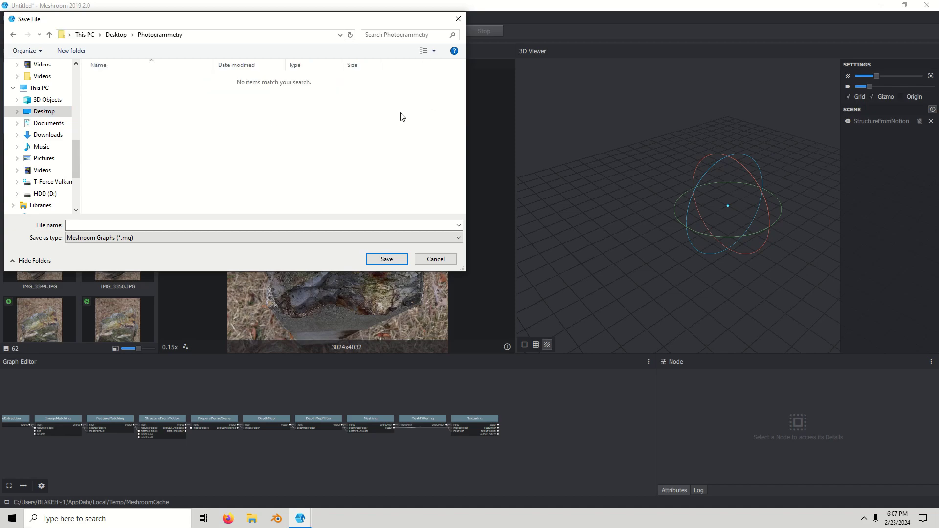
left_click(108, 223)
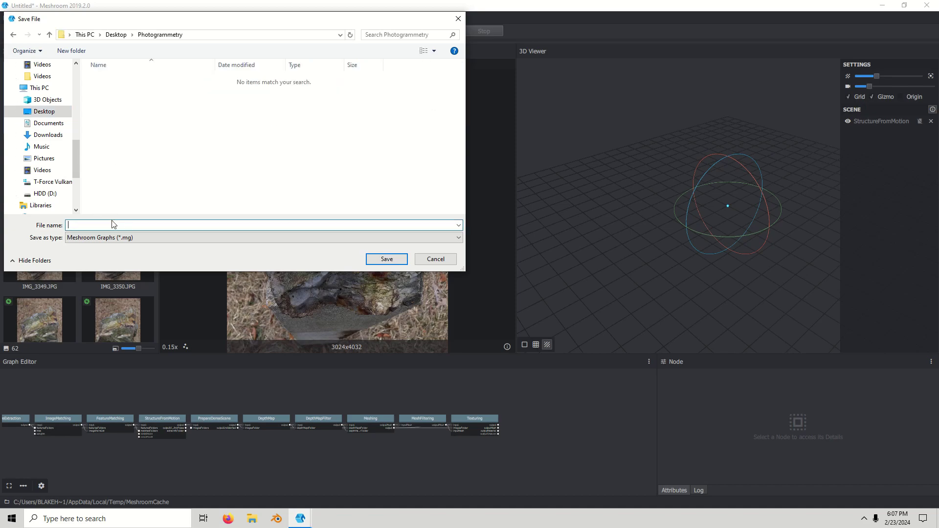
type("Rock")
left_click(387, 259)
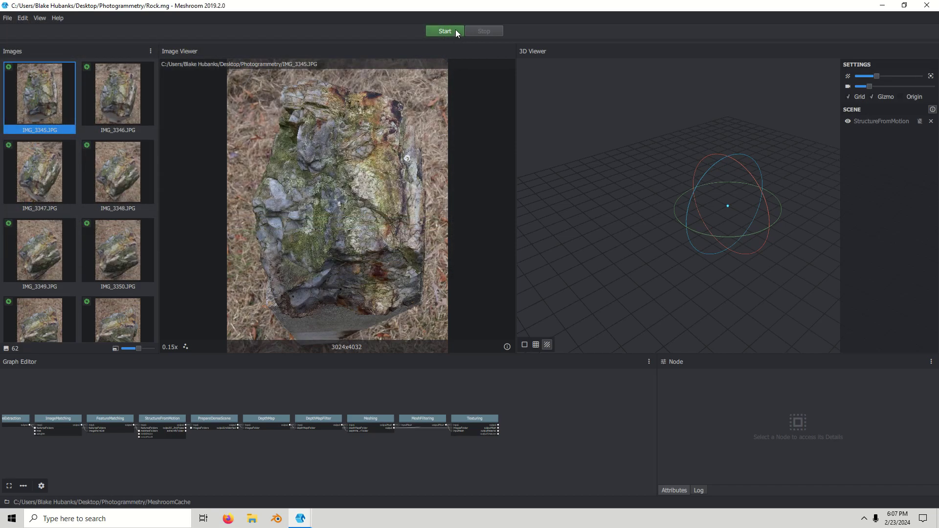
left_click(442, 30)
- Examine the processing progress of the graph nodes from CameraInit through to Texturing
scroll(285, 387, "down", 2)
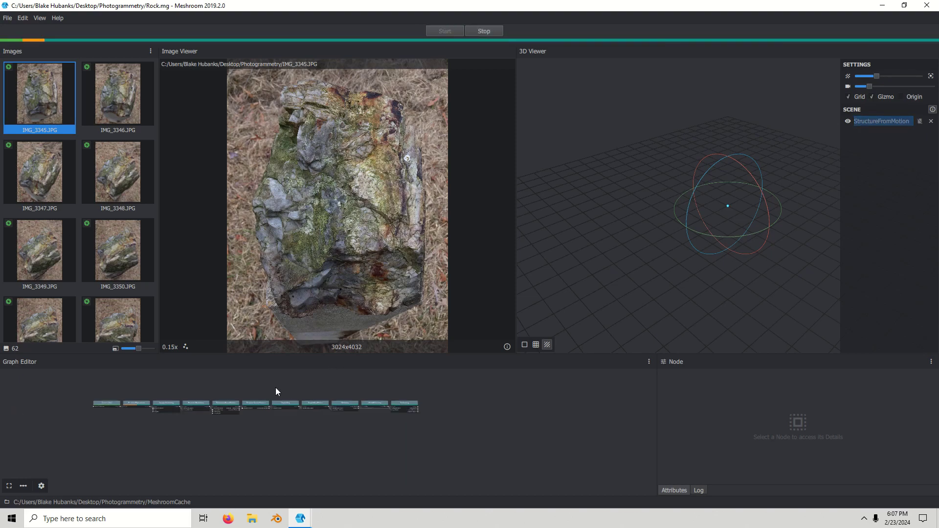
scroll(377, 385, "up", 3)
scroll(423, 376, "up", 3)
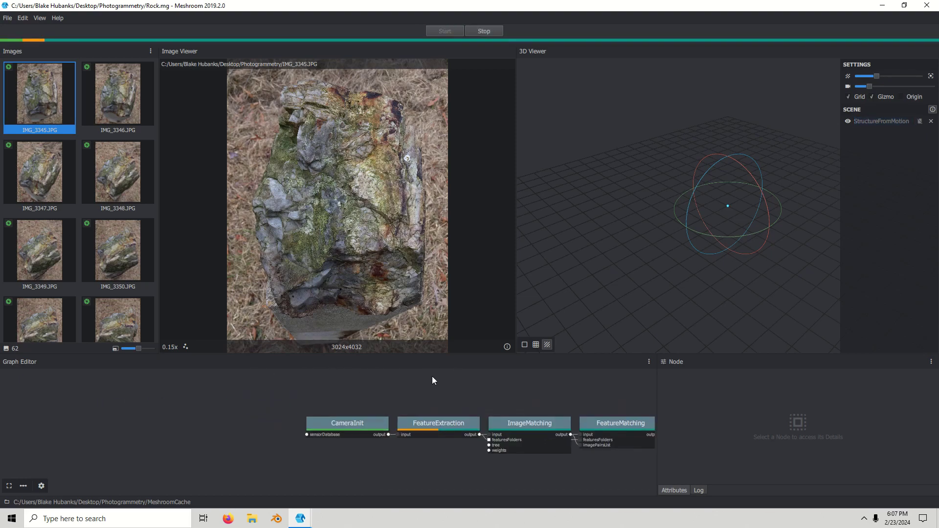
scroll(413, 401, "up", 1)
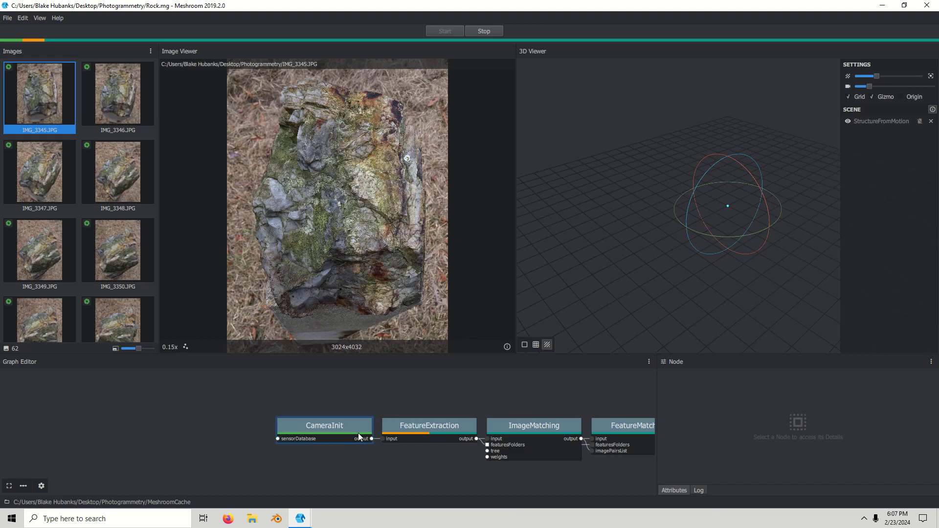
scroll(455, 398, "up", 2)
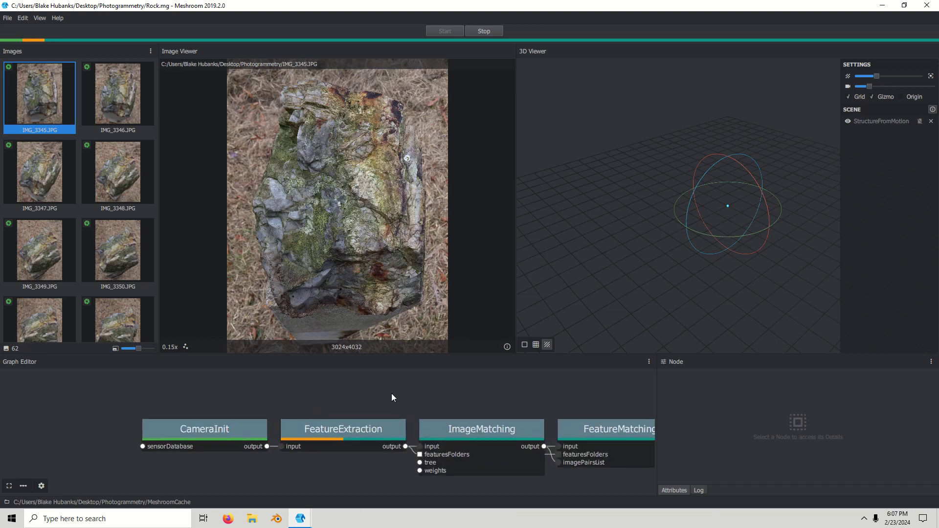
scroll(394, 397, "down", 1)
scroll(430, 397, "up", 1)
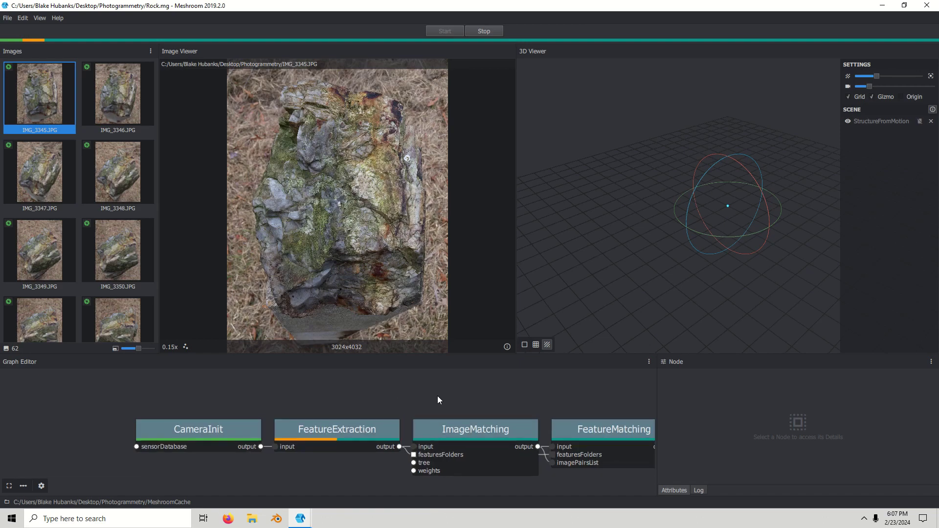
middle_click_drag(438, 406, 302, 394)
scroll(313, 394, "down", 2)
middle_click_drag(529, 390, 308, 396)
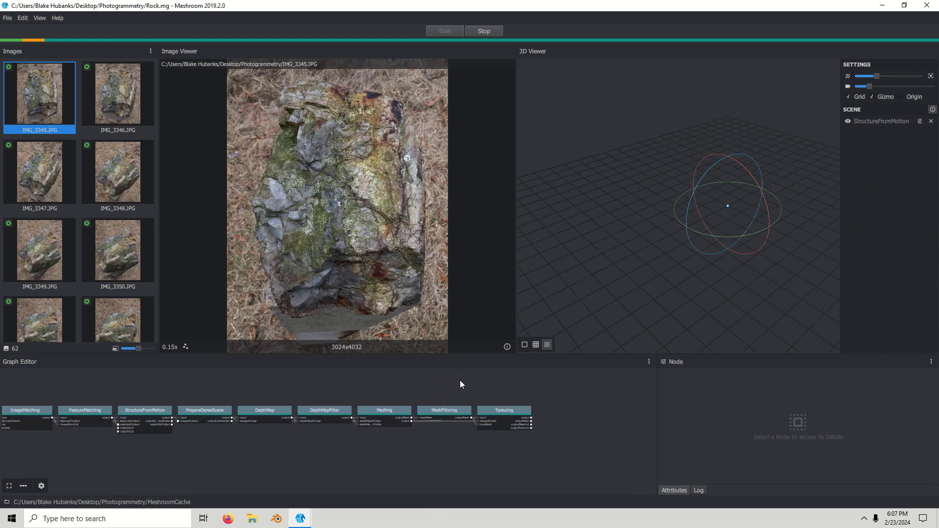
- Load the Texturing node's model into the 3D viewer and hide the StructureFromMotion points and cameras to inspect the rock
left_click(504, 410)
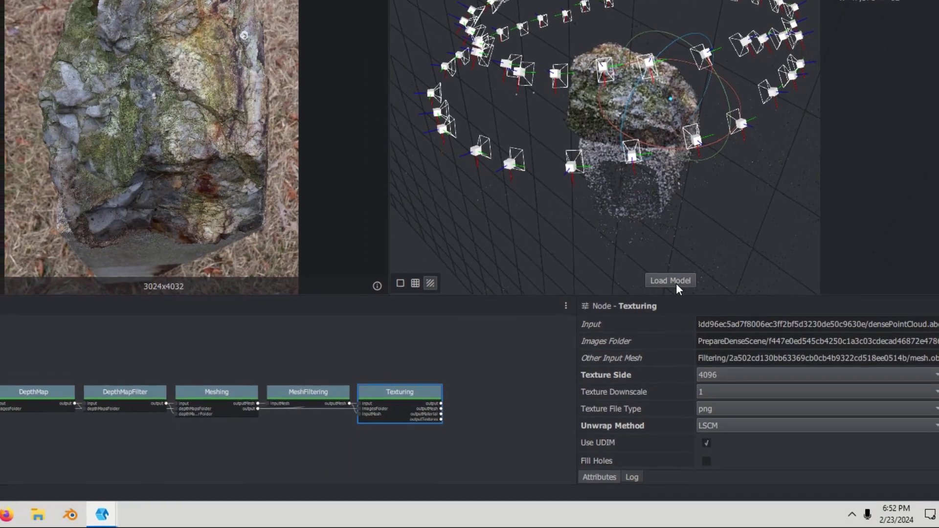
left_click(676, 282)
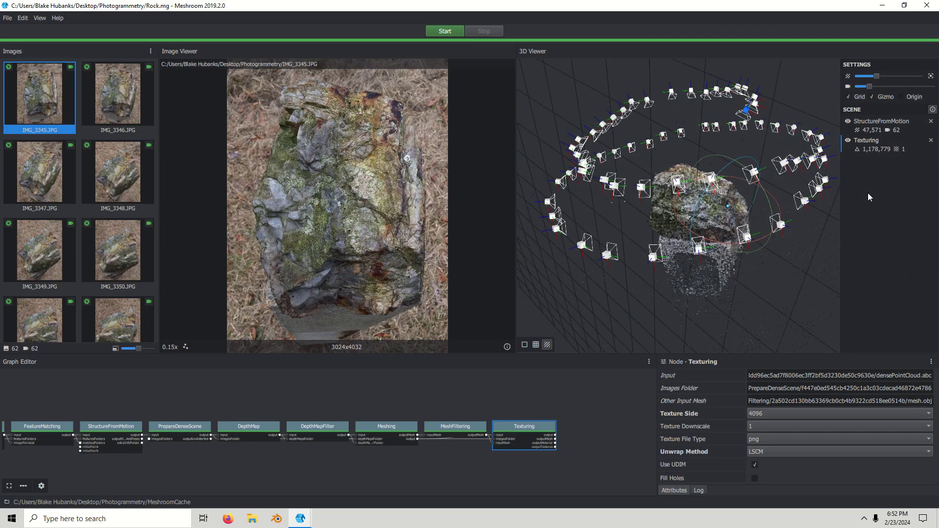
scroll(824, 175, "up", 2)
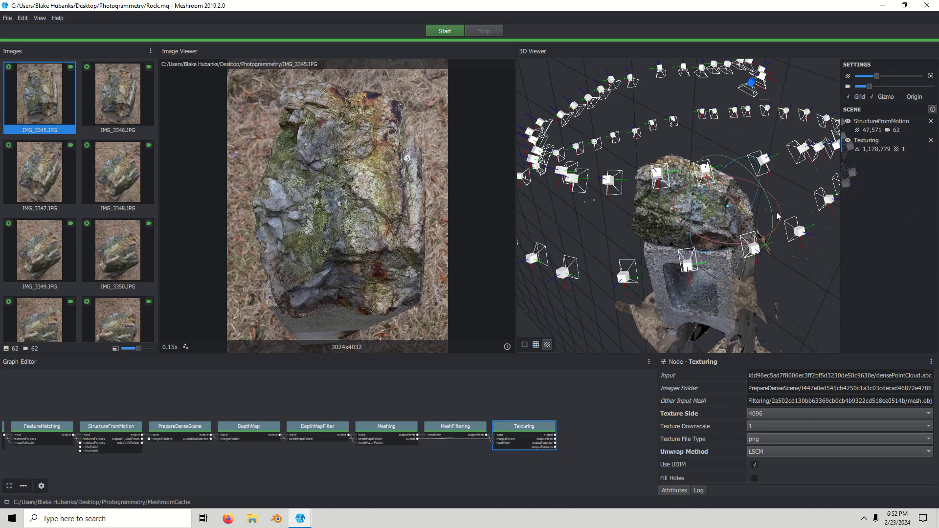
left_click(849, 122)
scroll(762, 243, "up", 2)
scroll(649, 227, "up", 5)
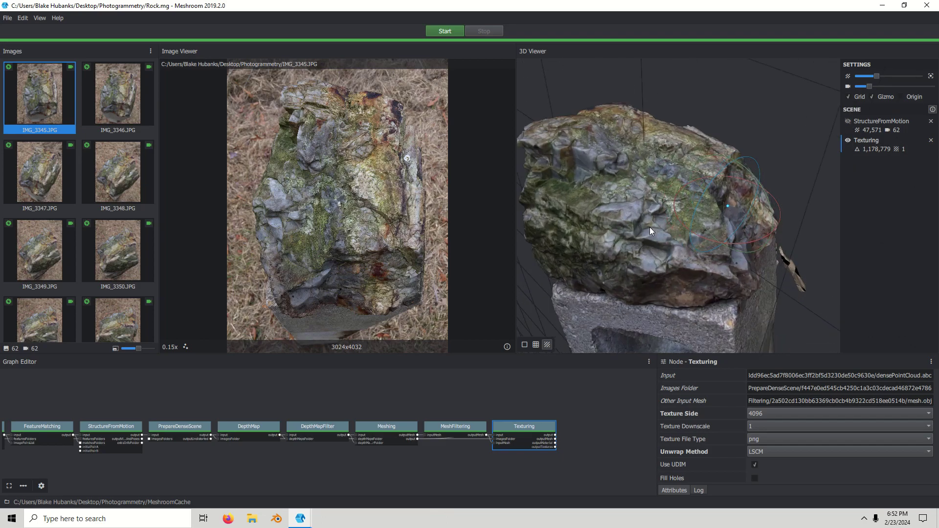
left_click_drag(753, 270, 774, 205)
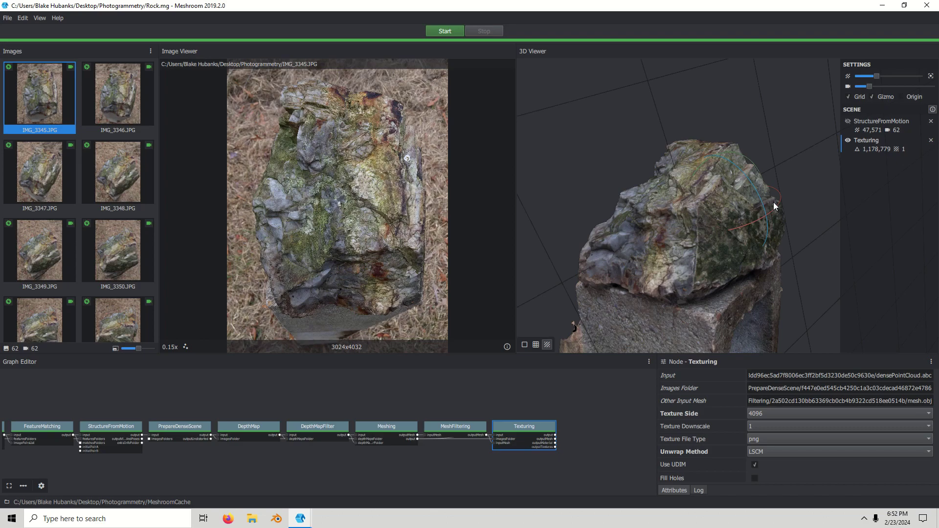
- Open the output folder of the Texturing node
right_click(529, 427)
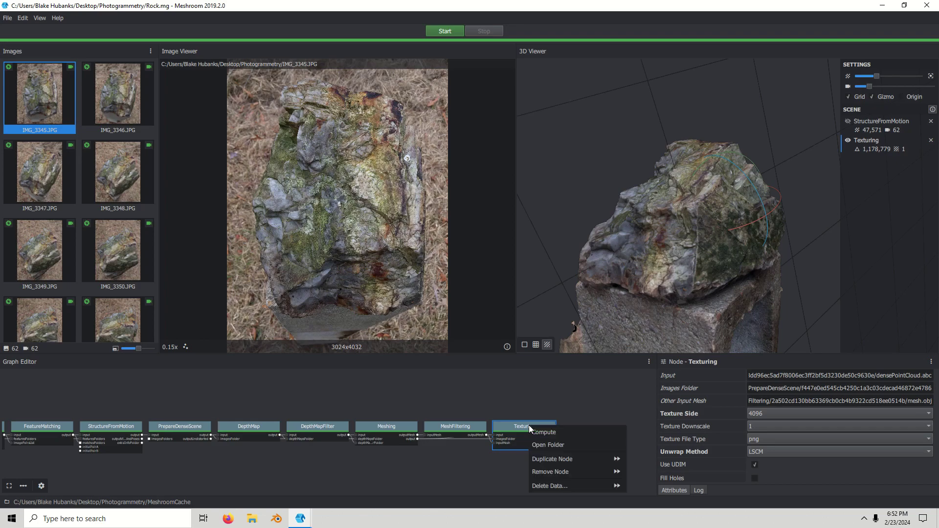
left_click(556, 443)
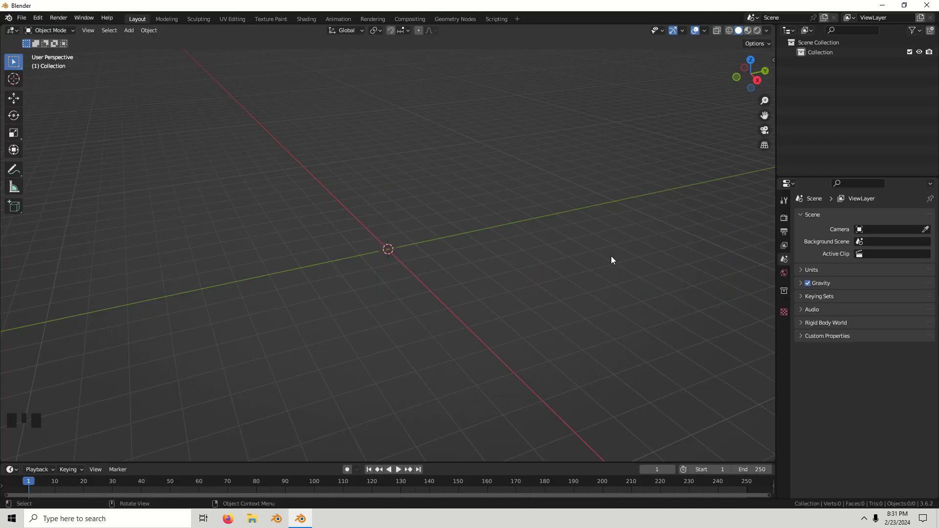
- Import the textured rock mesh as Wavefront OBJ from the Texturing folder inside the desktop Photogrammetry folder's MeshroomCache
left_click(22, 18)
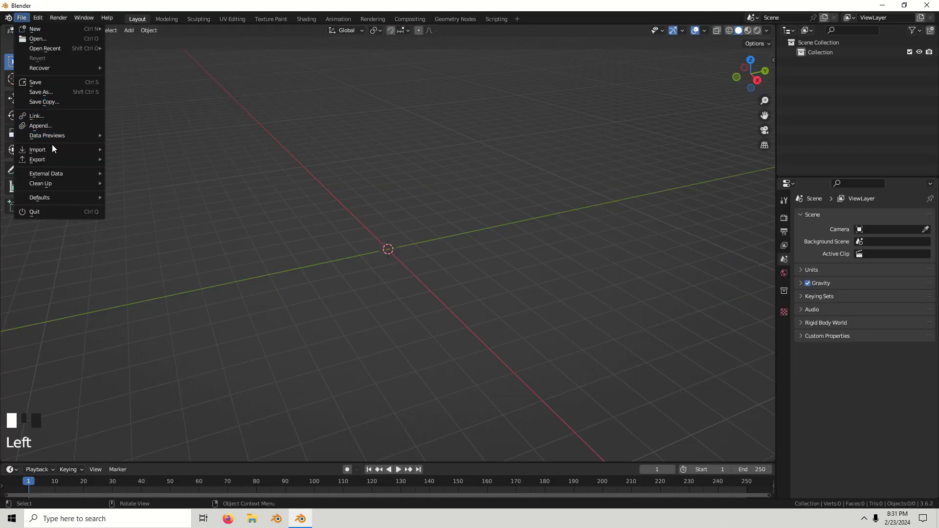
mouse_move(52, 149)
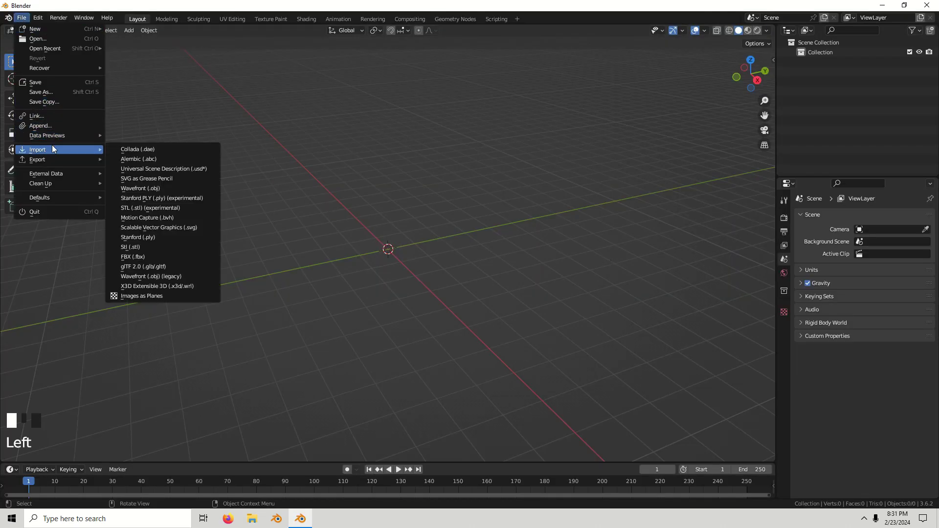
left_click(175, 188)
left_click(249, 196)
left_click(374, 148)
left_click(373, 148)
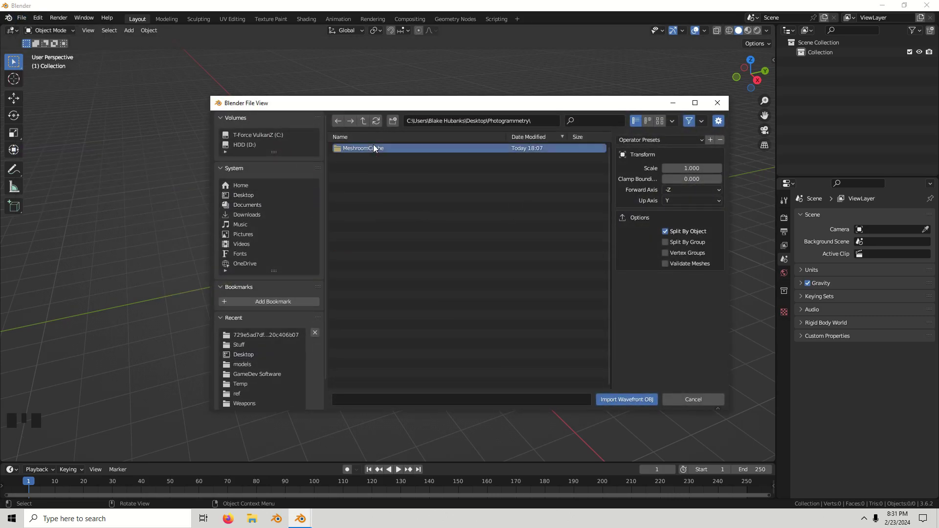
left_click(363, 246)
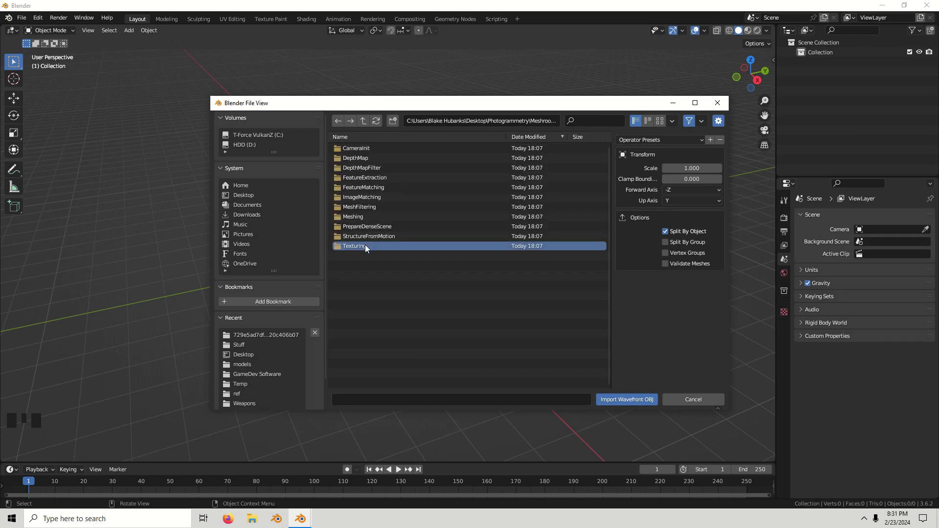
left_click(365, 244)
left_click(382, 150)
double_click(383, 159)
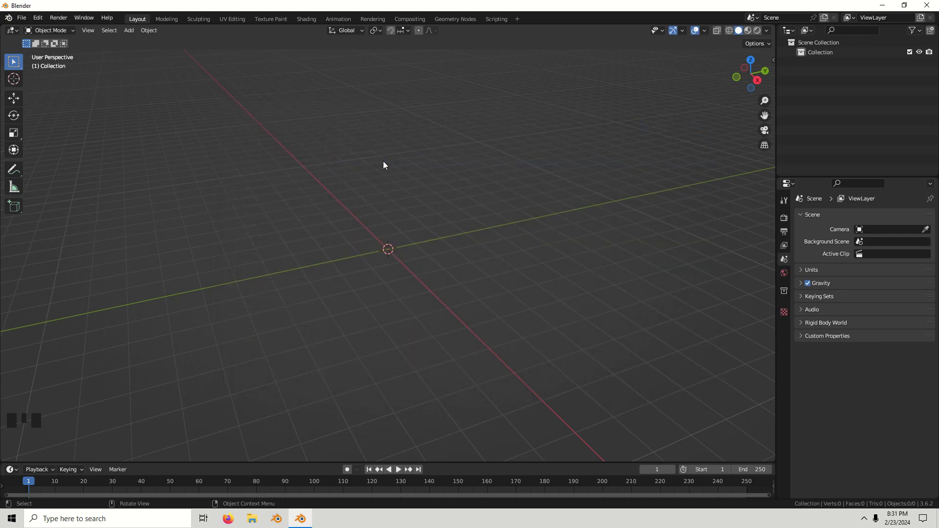
- Enable the object Rotate gizmo and select the imported mesh
left_click(437, 199)
left_click(683, 30)
left_click(656, 136)
middle_click_drag(494, 206, 392, 249)
left_click(348, 267)
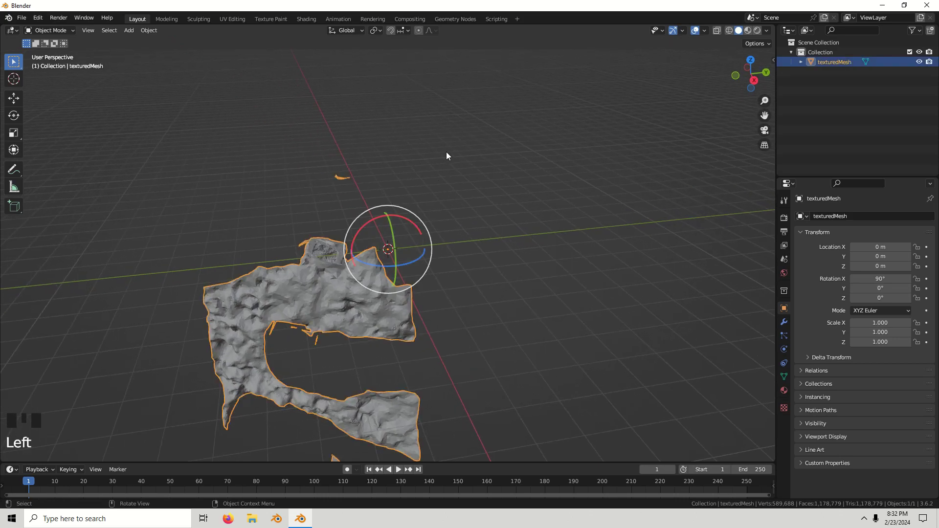
- Rotate the mesh upright to 180° on X, 75° on Y and 90° on Z
type("rx90")
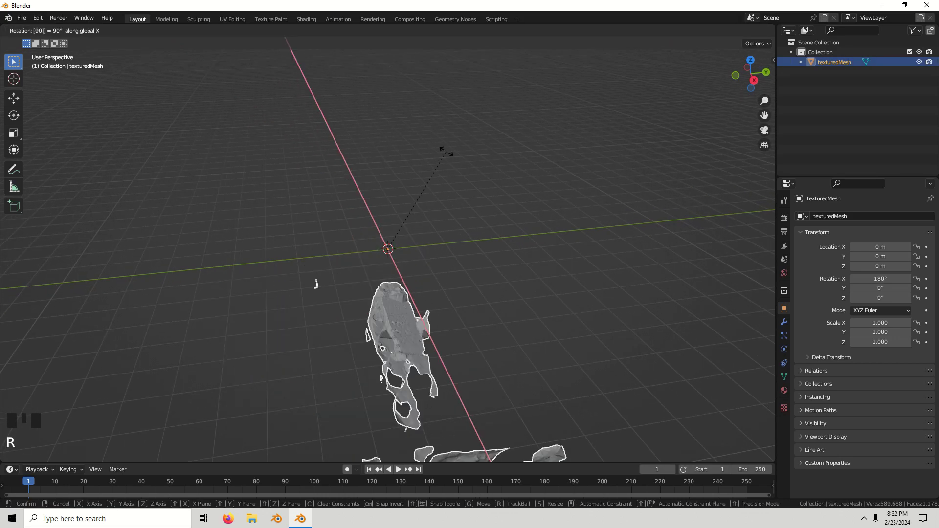
type("r")
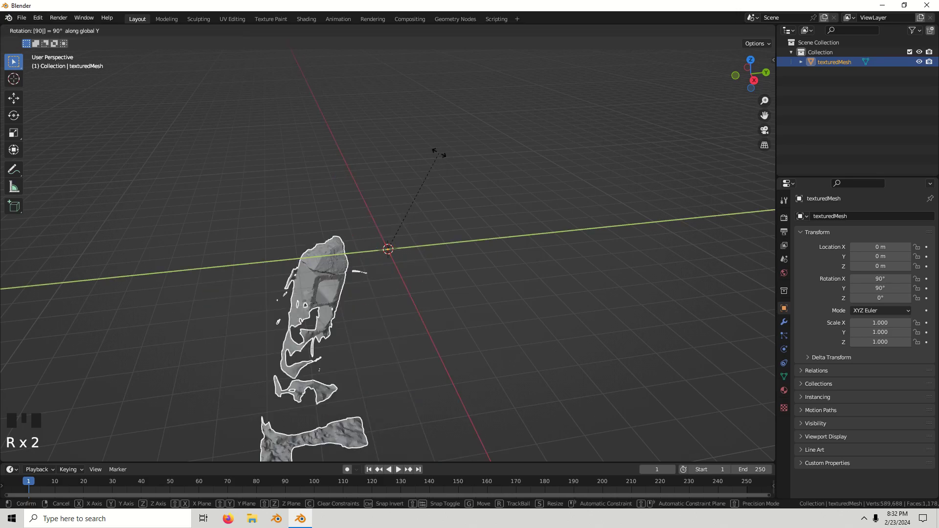
key("Return")
scroll(426, 171, "up", 3)
middle_click_drag(416, 186, 440, 186, "shift")
scroll(442, 206, "up", 1)
left_click_drag(447, 230, 458, 193, "ctrl")
- Move the mesh so the rock's base sits at the world origin, at about X -0.04 m, Y 2.01 m, Z 0.96 m
key("g")
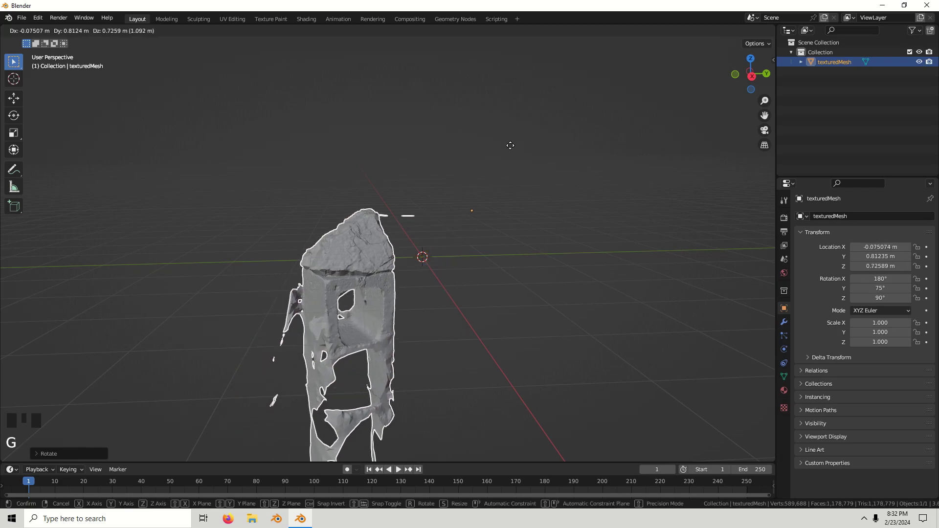
left_click(579, 132)
scroll(578, 132, "up", 3)
middle_click_drag(579, 132, 424, 285)
scroll(593, 180, "down", 1)
left_click(551, 243)
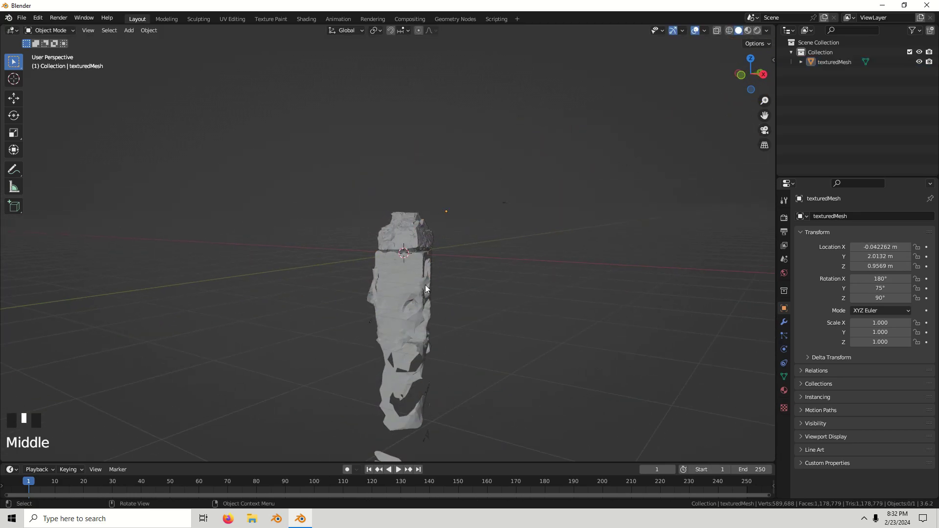
- Enter Edit Mode on the textured mesh and turn on X-ray so vertices can be selected through the surface
left_click(425, 286)
scroll(506, 251, "up", 4)
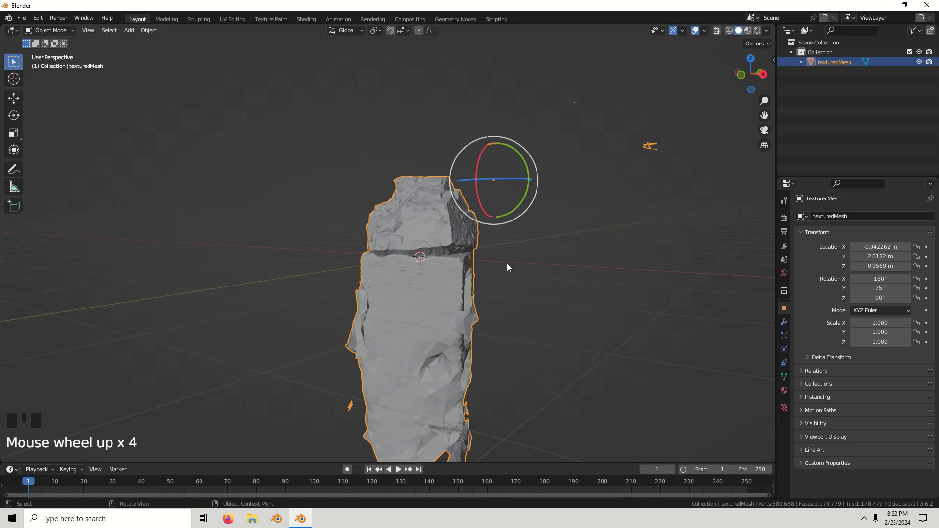
key("Tab")
middle_click_drag(507, 266, 489, 275)
scroll(467, 327, "down", 5)
middle_click_drag(467, 327, 462, 273)
scroll(461, 272, "up", 3)
left_click(471, 357)
scroll(472, 357, "down", 2)
scroll(508, 373, "up", 1)
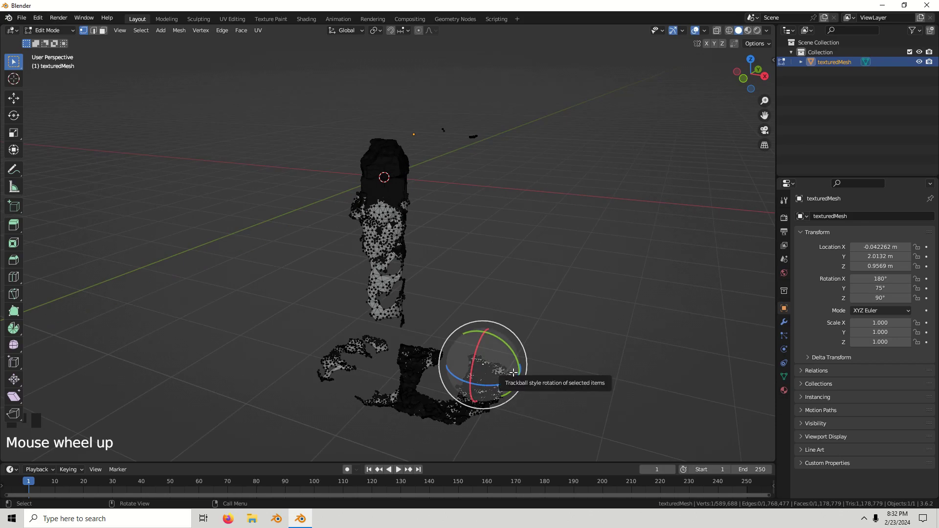
scroll(508, 372, "up", 1)
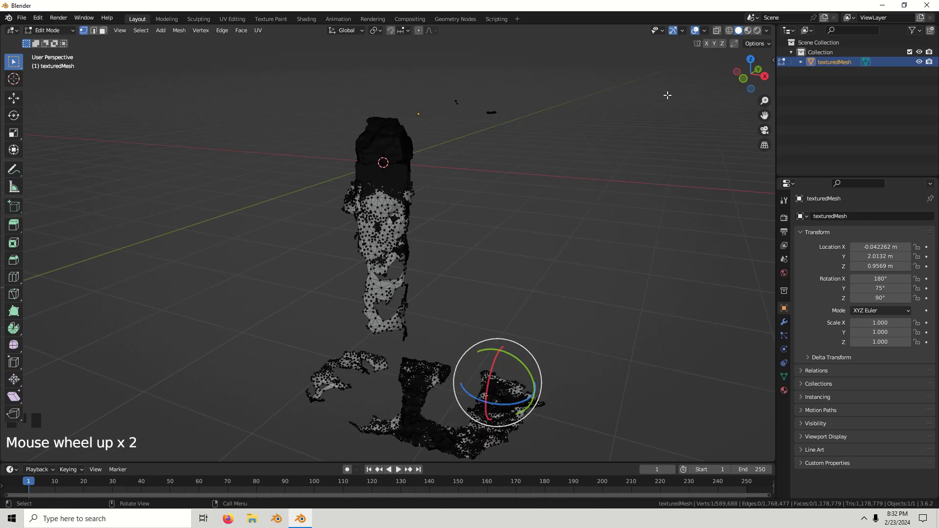
left_click(717, 32)
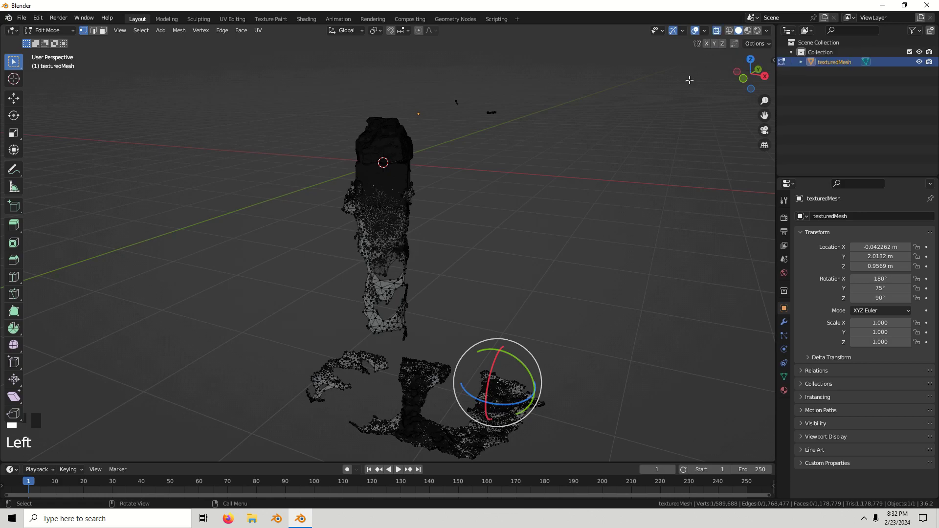
- Box-select the unwanted scan geometry underneath the rock, from the pedestal down to the ground debris
scroll(545, 328, "down", 1)
key("b")
left_click_drag(607, 444, 270, 202)
middle_click_drag(430, 209, 449, 211)
scroll(466, 256, "up", 3)
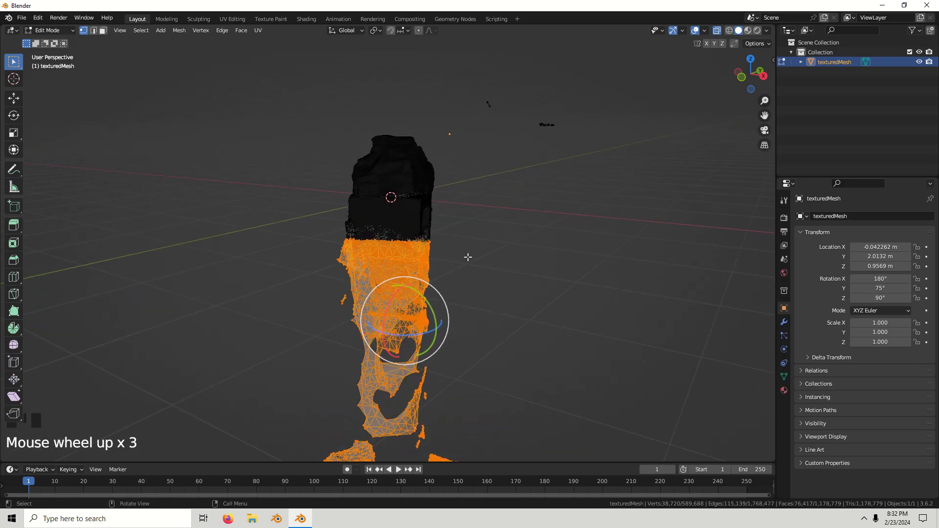
middle_click_drag(465, 256, 478, 251, "shift")
scroll(494, 325, "up", 2)
middle_click_drag(494, 325, 521, 373)
key("b")
left_click_drag(565, 407, 249, 250)
- Add the stray floating fragments beside the rock to the selection with Box Select
scroll(401, 264, "up", 1)
middle_click_drag(401, 264, 413, 266)
scroll(407, 272, "down", 4)
scroll(407, 272, "up", 2)
key("b")
left_click_drag(500, 185, 313, 253)
middle_click_drag(313, 253, 457, 232)
scroll(528, 209, "down", 2)
key("b")
left_click_drag(645, 80, 526, 157)
- Extend the box selection over the rest of the pedestal, working up to the rock's lower edge from several sides
middle_click_drag(366, 262, 461, 278)
key("b")
left_click_drag(598, 340, 169, 231)
middle_click_drag(168, 231, 293, 240)
key("b")
left_click_drag(570, 308, 199, 243)
left_click_drag(267, 253, 267, 253)
middle_click_drag(267, 252, 474, 281)
scroll(342, 264, "up", 2)
scroll(496, 322, "up", 2)
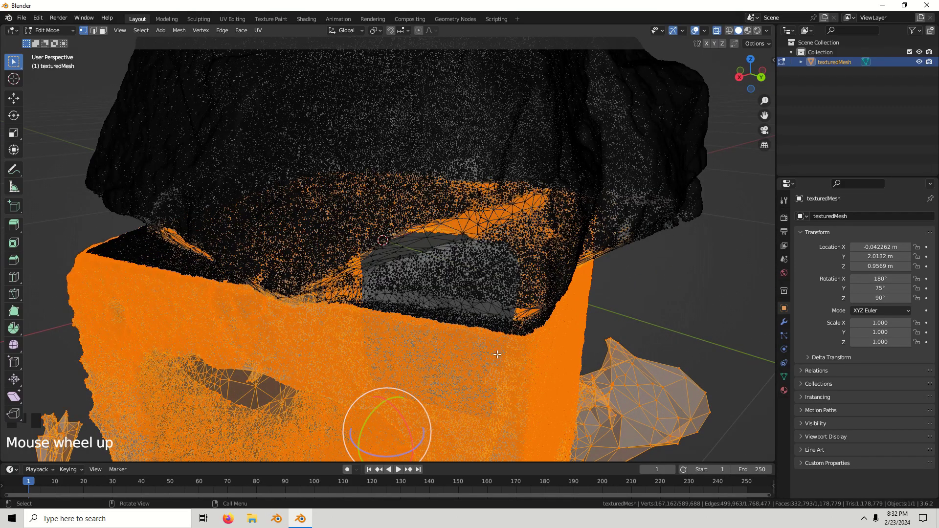
- Circle-select the leftover pedestal vertices just below the rock's lower edge on its +X side
key("c")
scroll(546, 337, "down", 2)
mouse_move(546, 337)
left_mouse_down()
mouse_move(538, 325)
mouse_move(456, 341)
mouse_move(362, 326)
left_mouse_up()
middle_click_drag(361, 327, 383, 346)
scroll(383, 345, "up", 1)
key("c")
mouse_move(383, 345)
left_mouse_down()
mouse_move(247, 347)
mouse_move(361, 359)
mouse_move(532, 330)
left_mouse_up()
left_click_drag(433, 337, 403, 342)
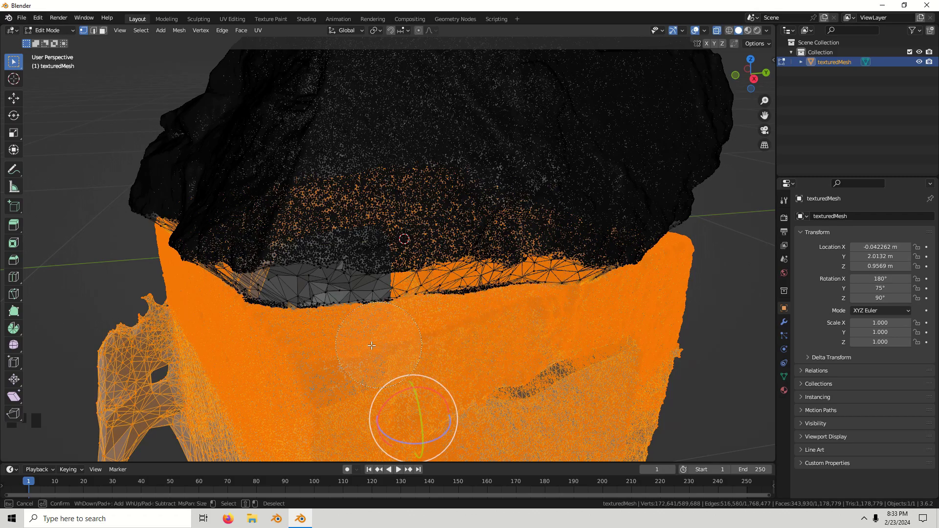
- Add the unselected pedestal vertices below the rock's edge on its -Y side with Circle Select
middle_click_drag(372, 346, 468, 342)
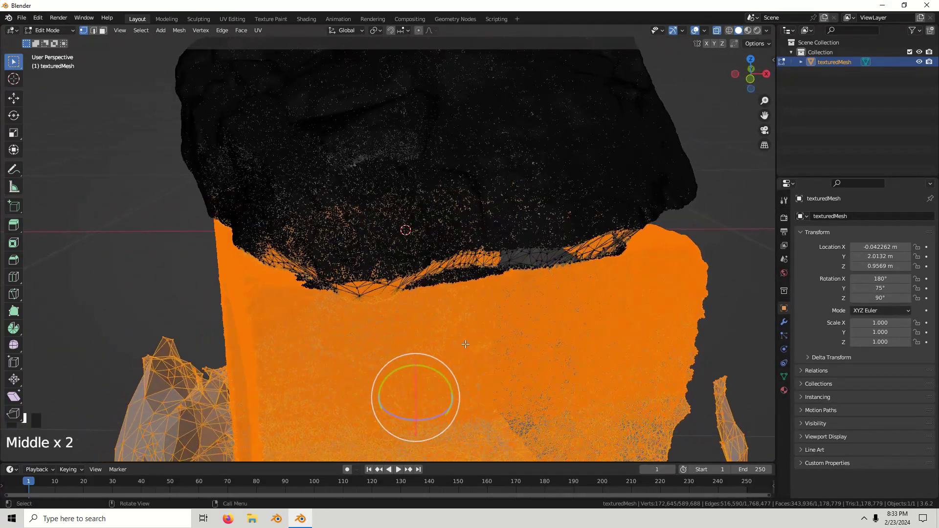
scroll(468, 342, "up", 2)
key("c")
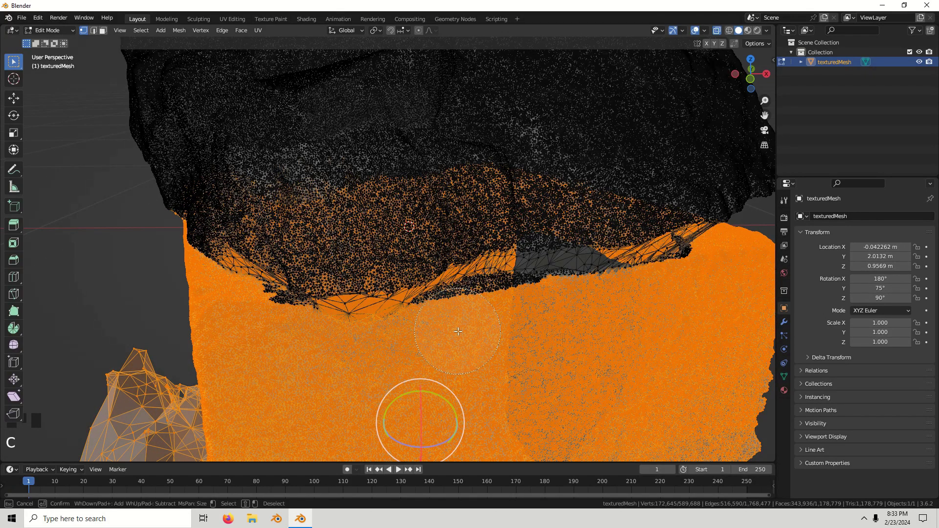
left_click_drag(477, 324, 521, 317)
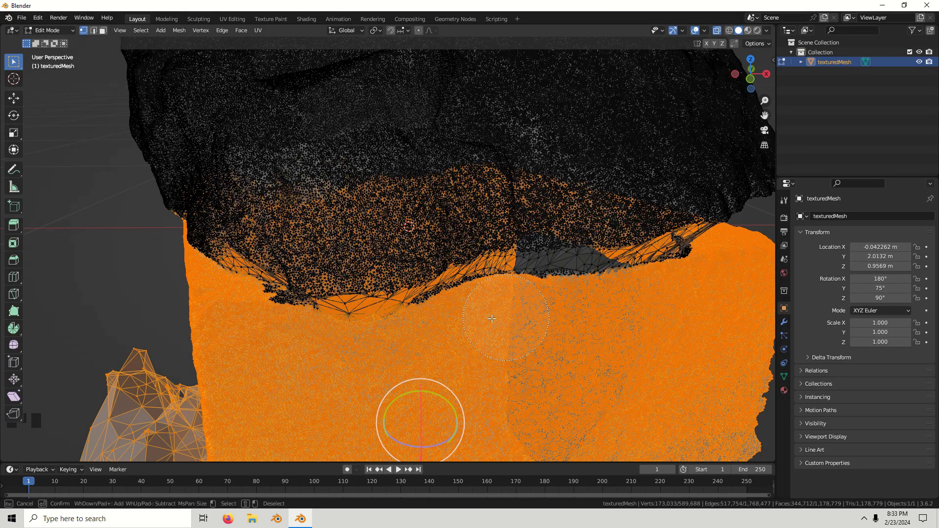
mouse_move(444, 336)
left_mouse_down()
mouse_move(507, 332)
mouse_move(548, 316)
left_mouse_up()
key("Escape")
- Circle-select the remaining pedestal vertices below the rock's edge on its +Y side
scroll(225, 377, "down", 2)
mouse_move(226, 377)
middle_mouse_down()
mouse_move(481, 376)
mouse_move(582, 355)
middle_mouse_up()
scroll(318, 377, "up", 1)
key("c")
mouse_move(369, 317)
left_mouse_down()
mouse_move(329, 314)
mouse_move(310, 326)
mouse_move(375, 324)
left_mouse_up()
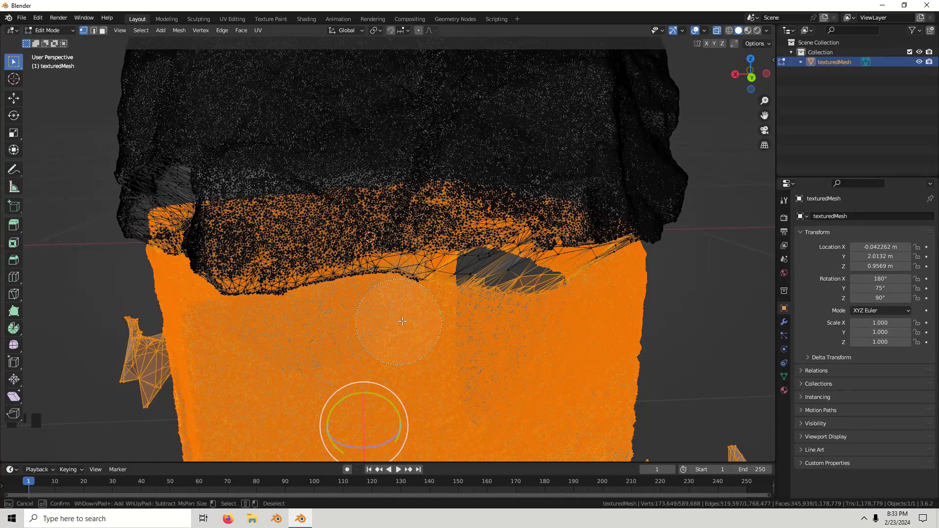
left_click_drag(305, 334, 295, 334)
key("Escape")
- Delete the selected vertices of the pedestal and debris, leaving only the rock
middle_click_drag(294, 335, 523, 288)
scroll(372, 313, "down", 2)
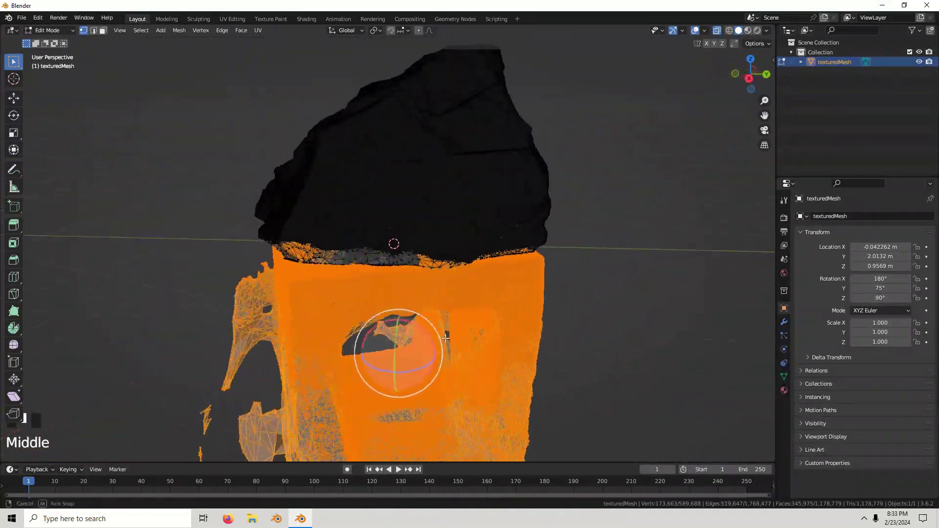
scroll(523, 288, "down", 3)
key("Delete")
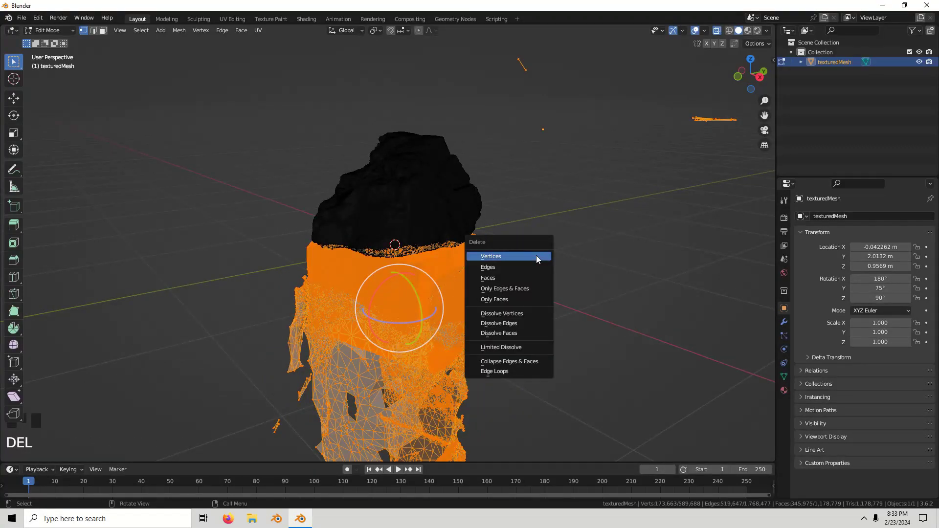
scroll(573, 224, "down", 2)
key("Delete")
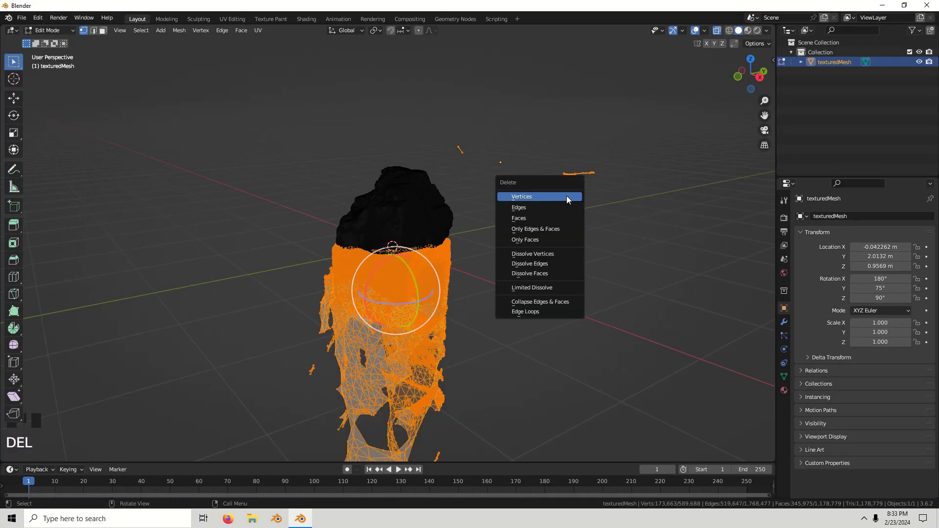
left_click(556, 196)
- Return to Object Mode, turn off X-ray and deselect the rock to inspect its cleaned surface
middle_click_drag(446, 195, 487, 206)
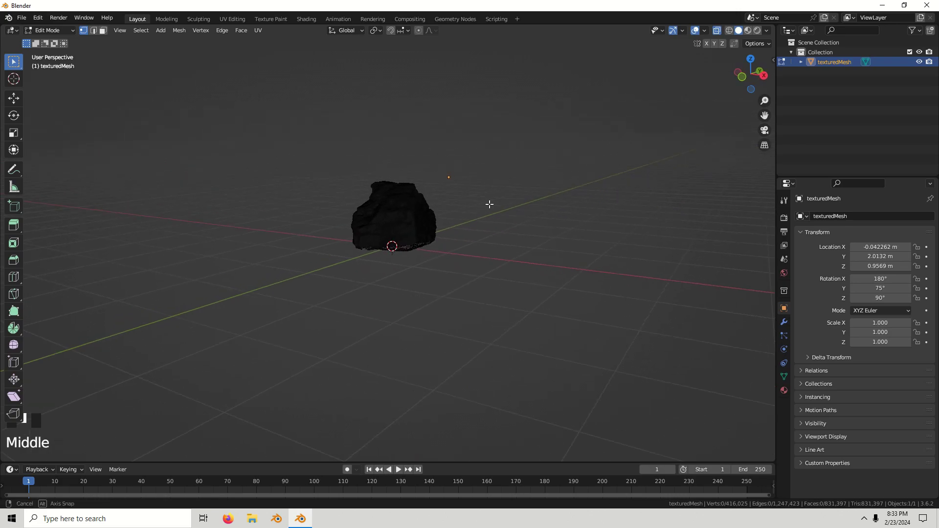
scroll(484, 227, "up", 3)
left_click(71, 30)
left_click(49, 40)
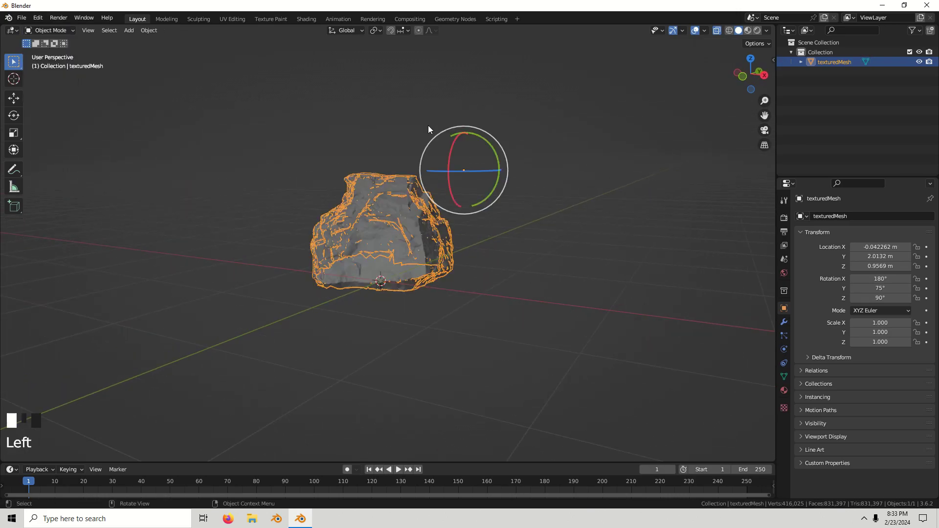
left_click(702, 52)
left_click(648, 84)
middle_click_drag(648, 88, 537, 151)
scroll(500, 264, "up", 3)
middle_click_drag(500, 264, 438, 229)
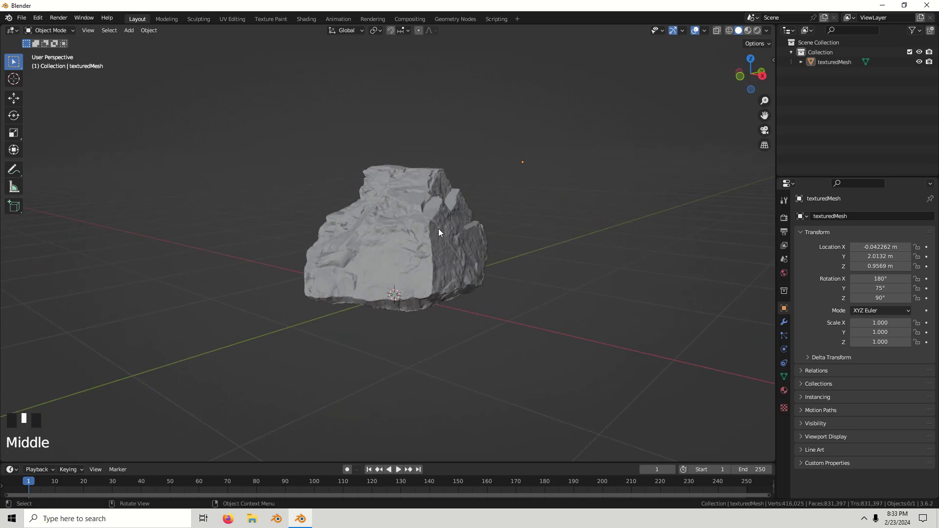
- Select the rock and export it as a Wavefront OBJ named Low.obj to the Desktop
left_click(438, 228)
left_click(22, 18)
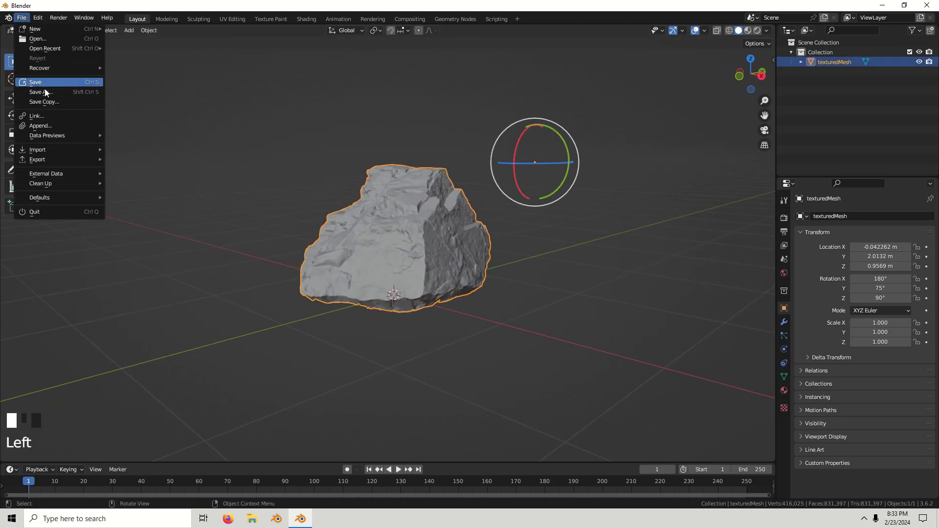
mouse_move(81, 159)
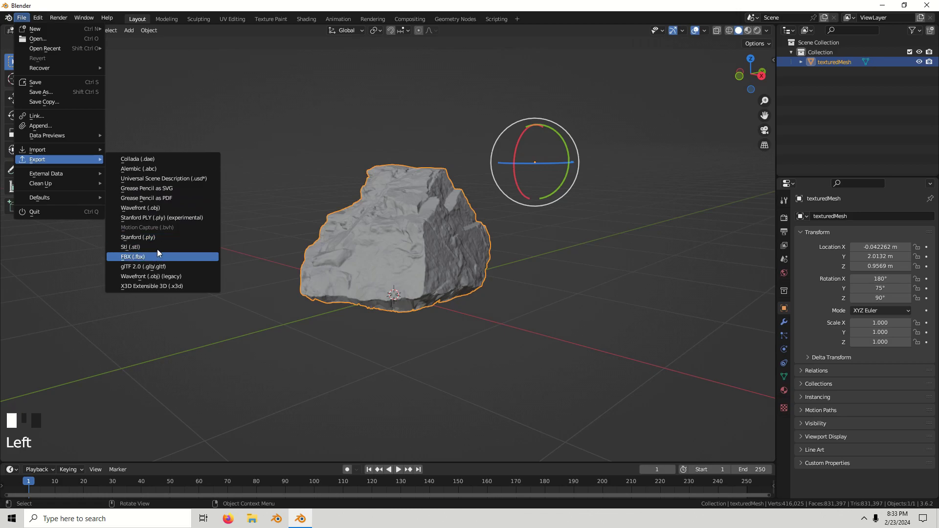
left_click(162, 208)
left_click(252, 195)
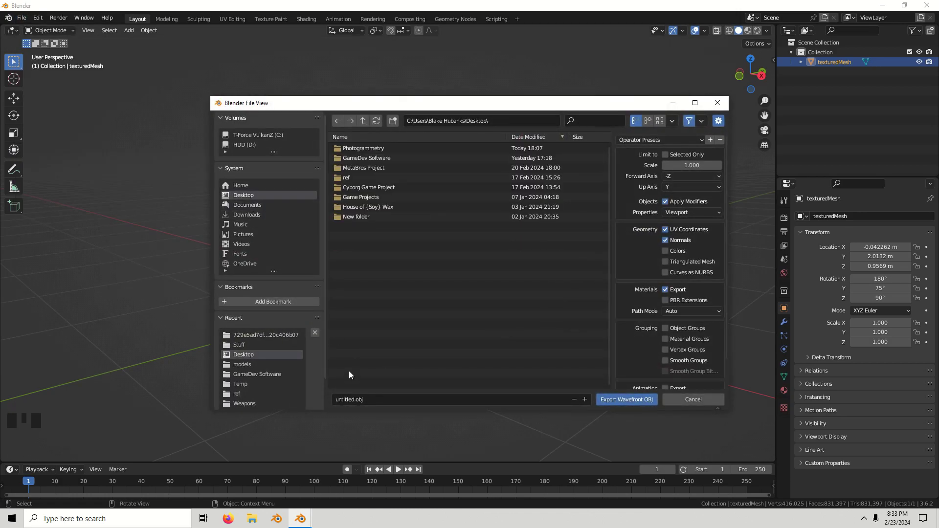
left_click(356, 399)
double_click(355, 399)
key("BackSpace")
left_click(612, 402)
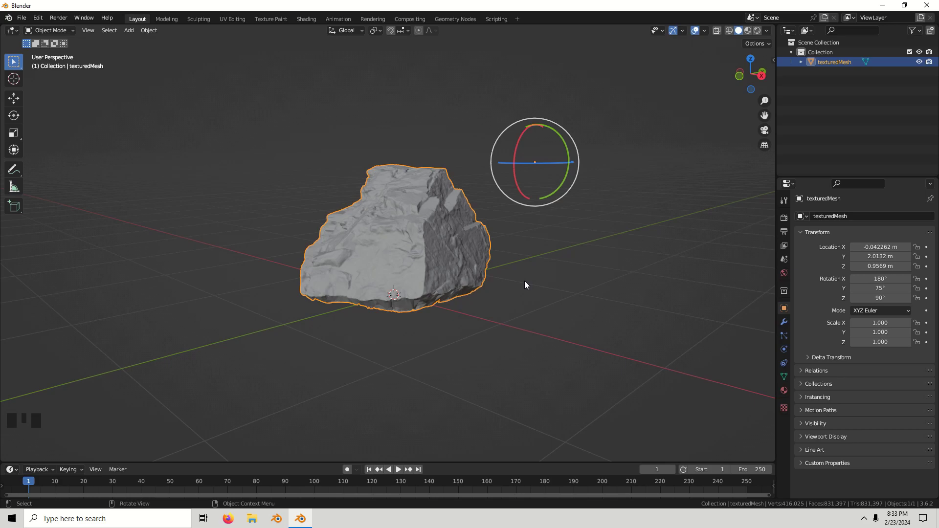
- Switch to Instant Meshes and open Low.obj from the Desktop
left_click(883, 6)
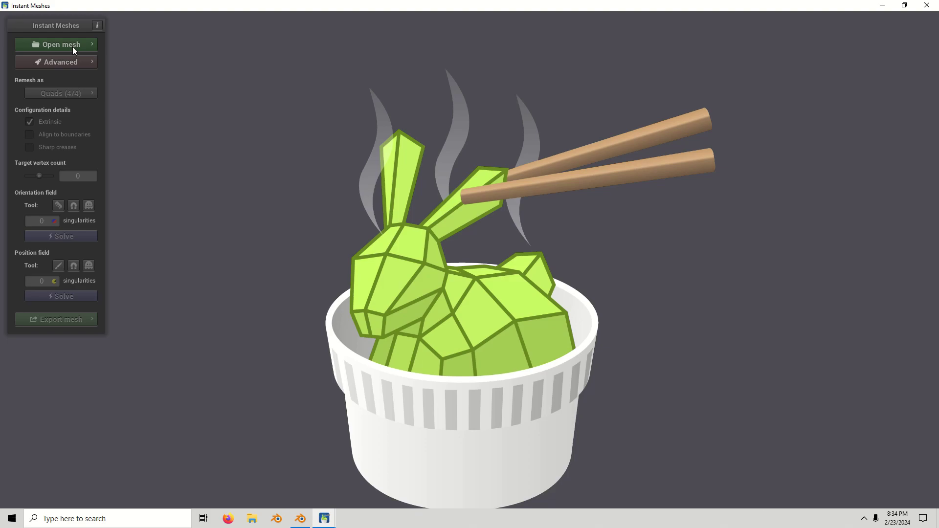
left_click(74, 46)
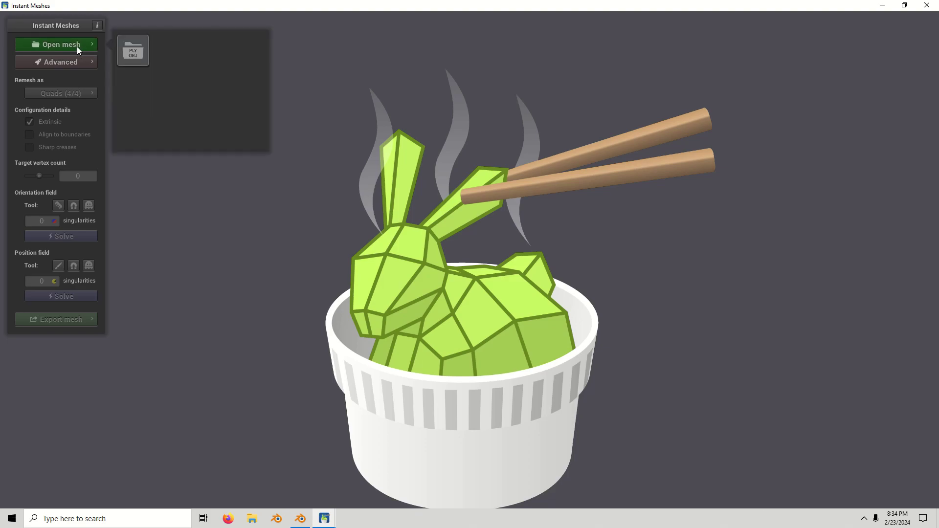
left_click(132, 53)
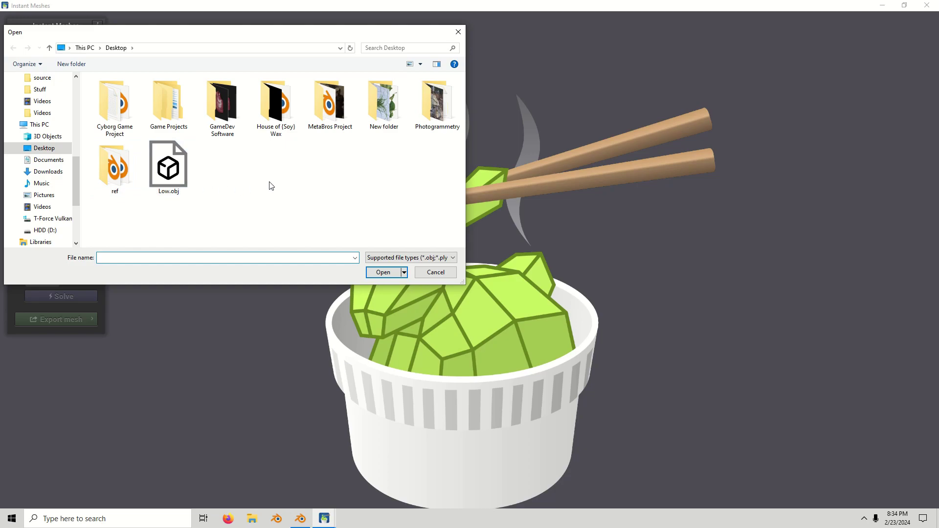
double_click(172, 171)
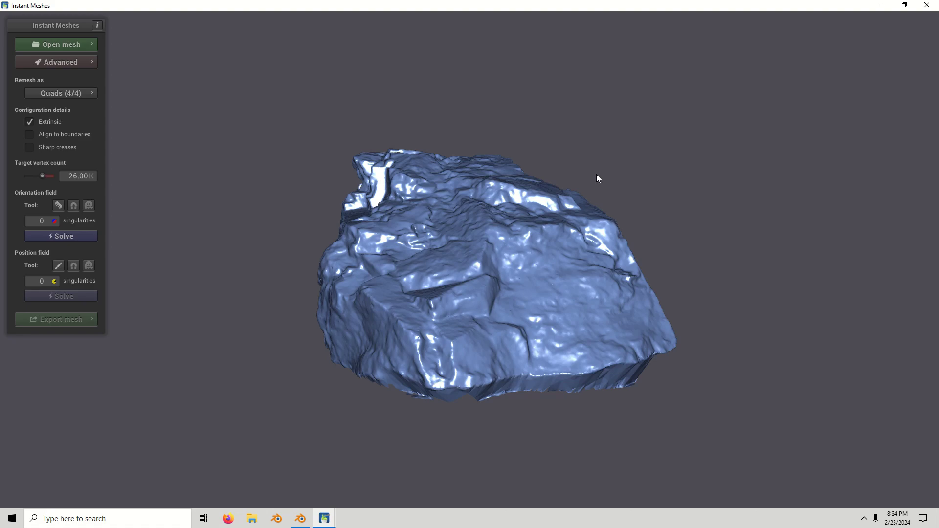
- Set the target vertex count to 213 and the remesh type to Triangles (6-RoSy, 6-PoSy)
left_click_drag(597, 178, 620, 281)
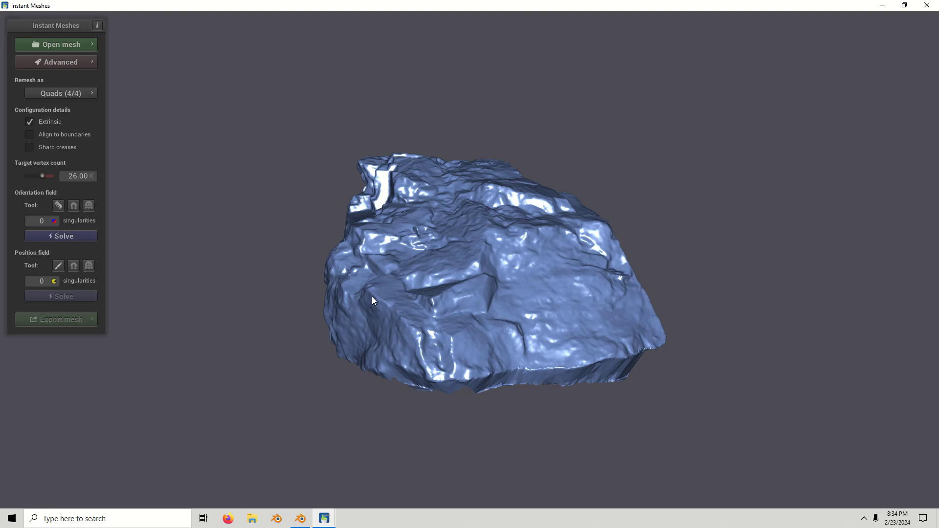
left_click_drag(374, 296, 354, 305)
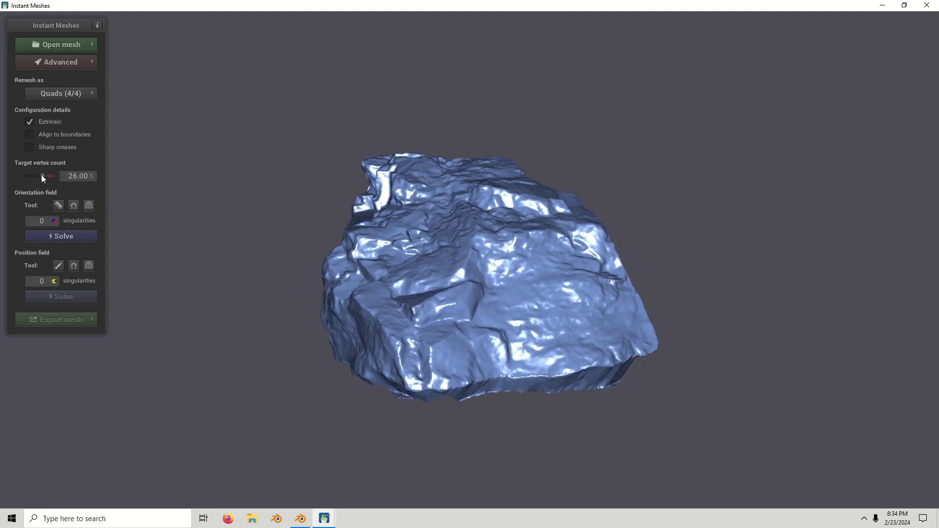
left_click_drag(42, 175, 28, 178)
left_click(81, 93)
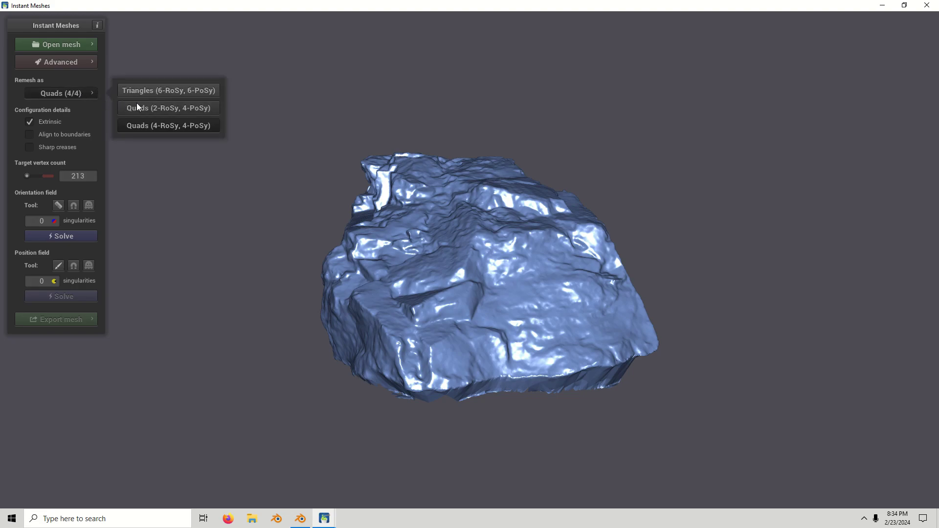
left_click(66, 93)
left_click(66, 93)
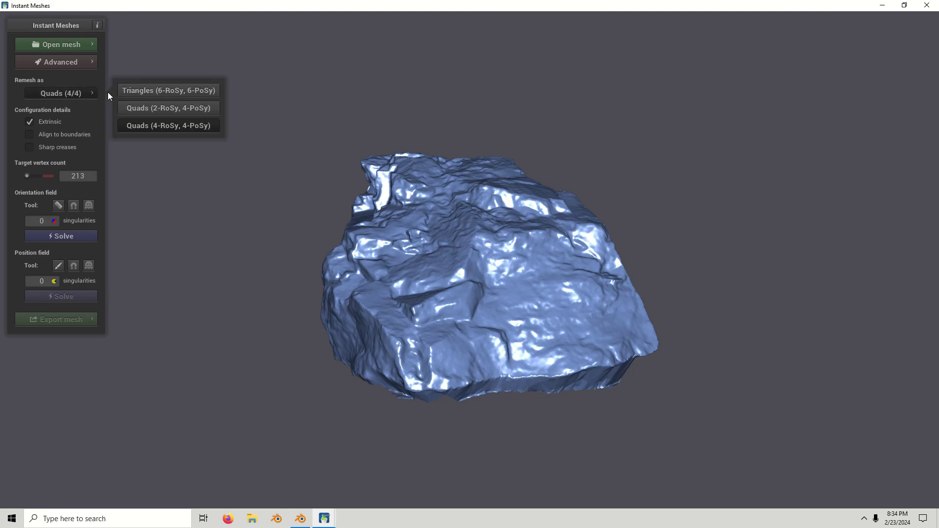
left_click(154, 90)
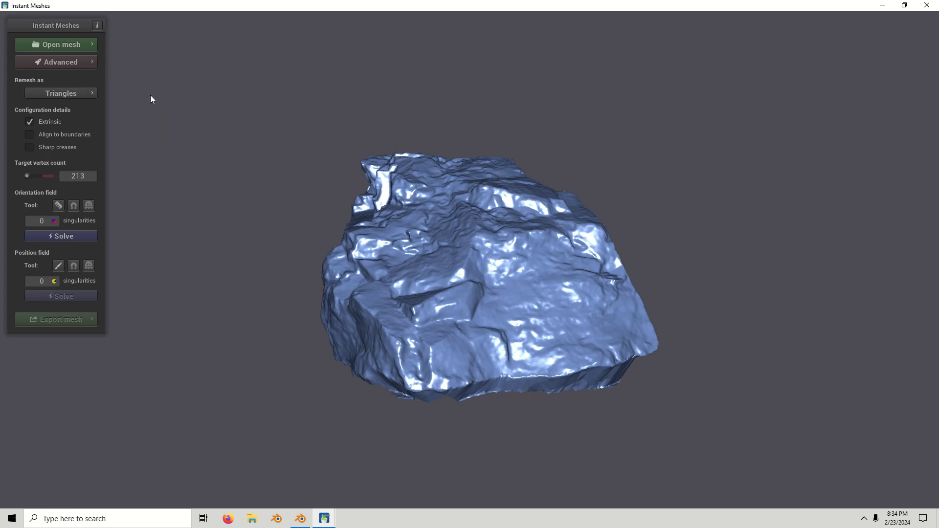
- Solve the orientation and position fields, then extract the low-poly triangle mesh
left_click(69, 240)
left_click(68, 295)
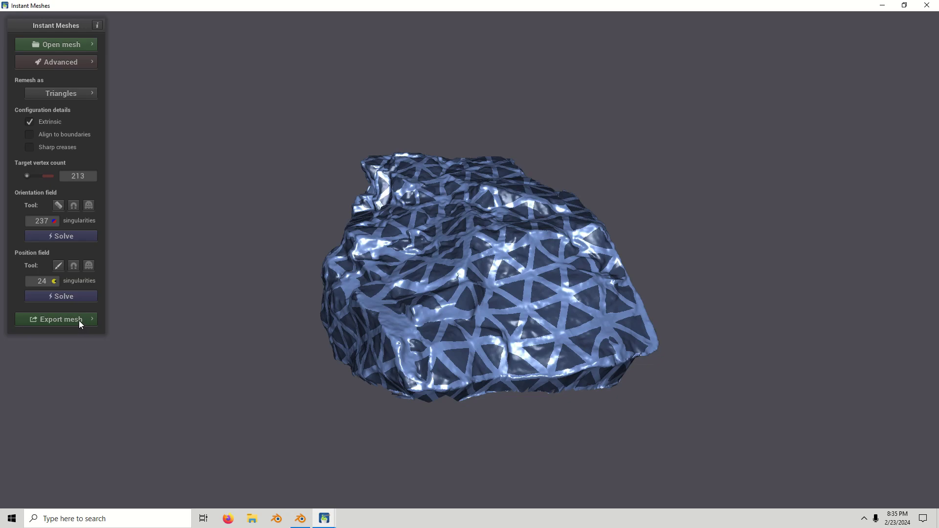
left_click(78, 321)
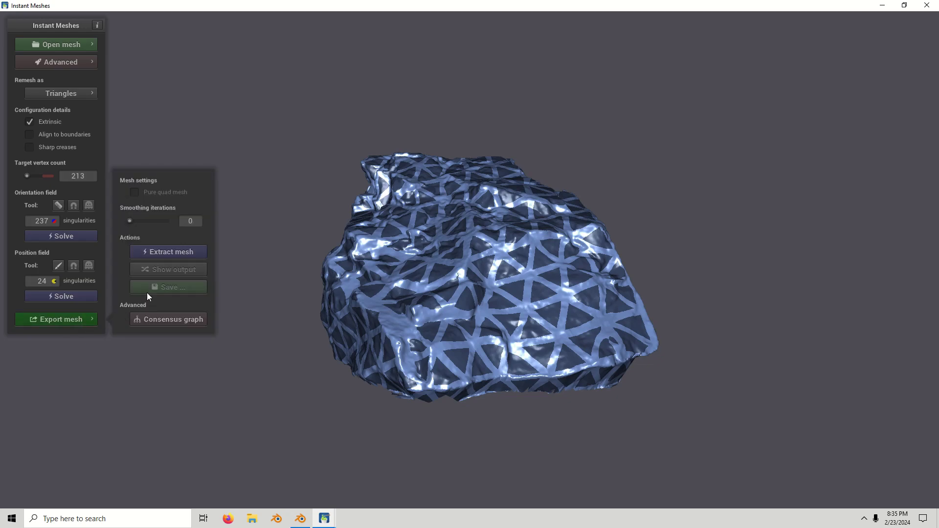
left_click(175, 258)
left_click_drag(382, 254, 441, 301)
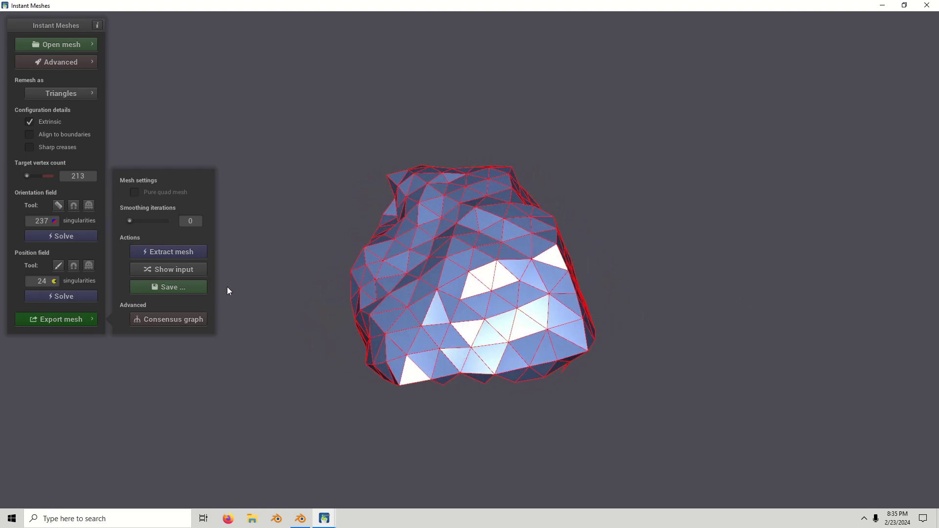
- Save the extracted mesh to the Desktop as Low.obj, overwriting the existing file
left_click(180, 291)
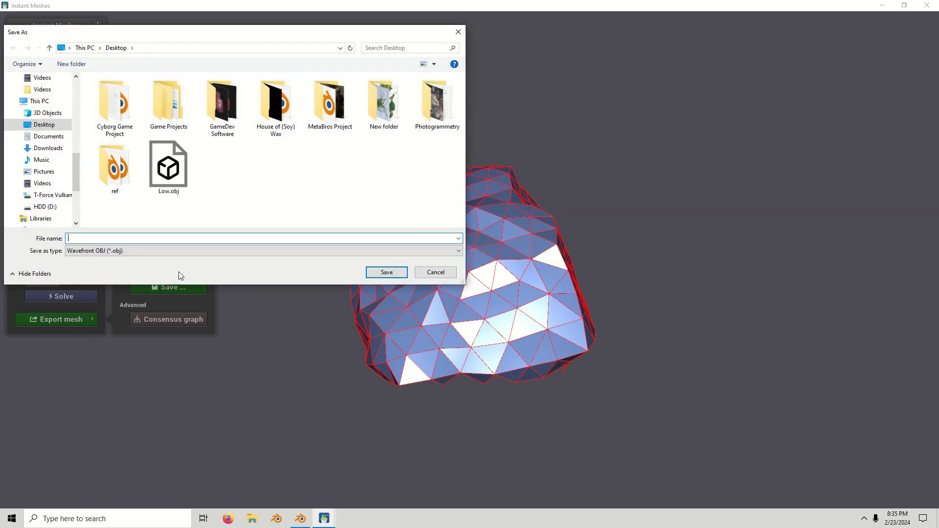
left_click(175, 174)
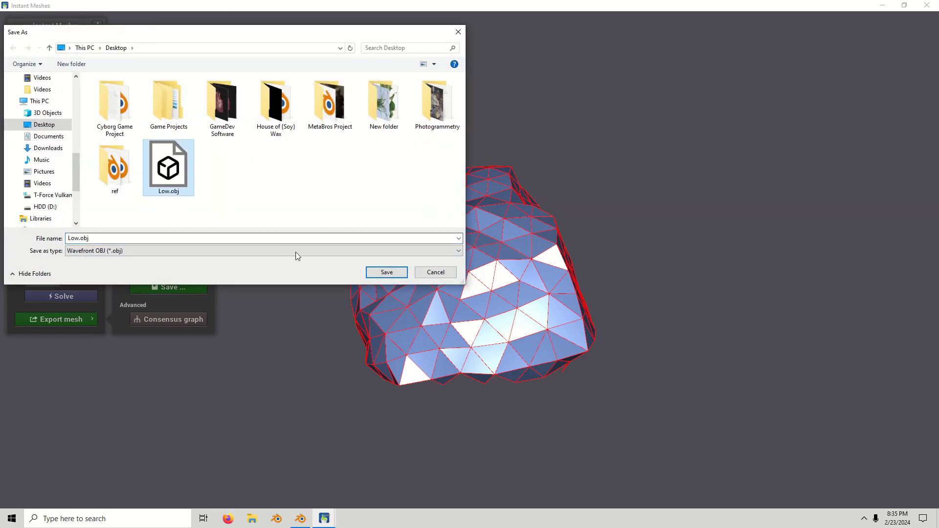
left_click(386, 273)
left_click(489, 259)
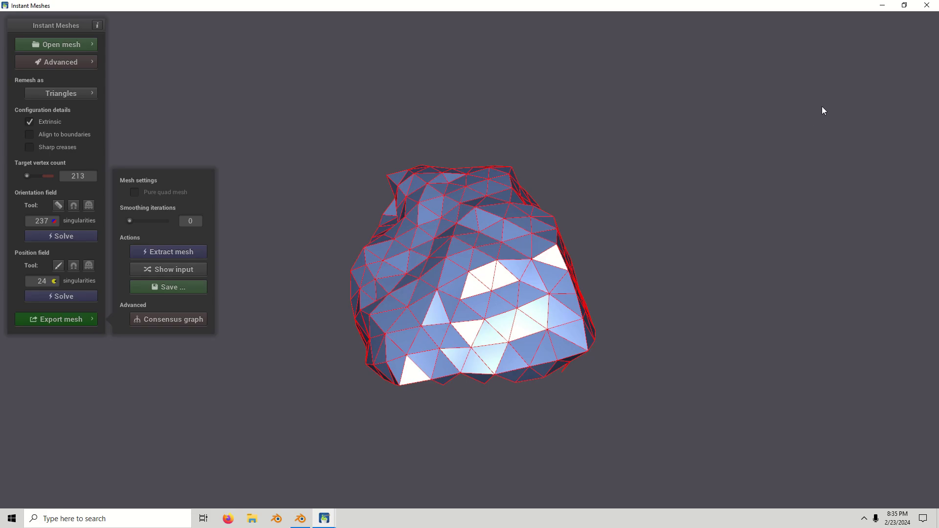
- Close Instant Meshes and import Low.obj from the Desktop into Blender as a Wavefront OBJ
left_click(927, 5)
left_click(530, 161)
left_click(22, 18)
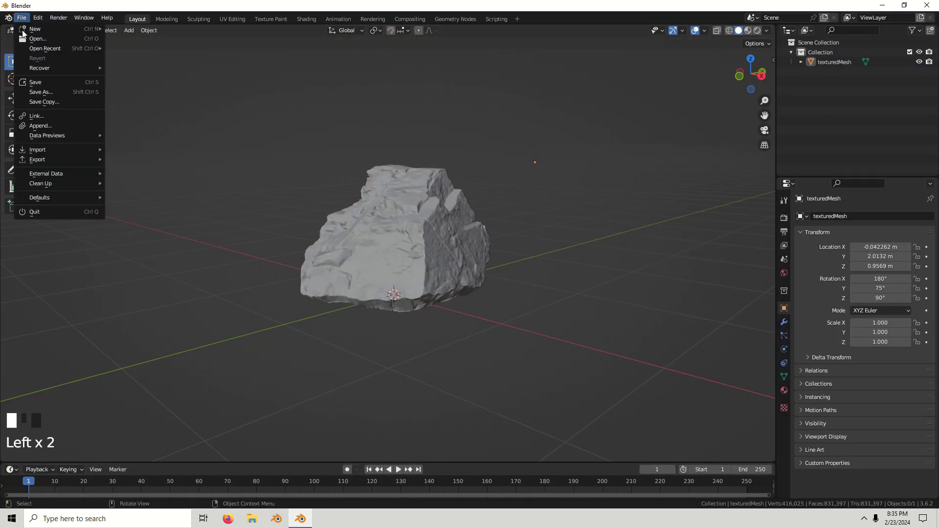
mouse_move(55, 146)
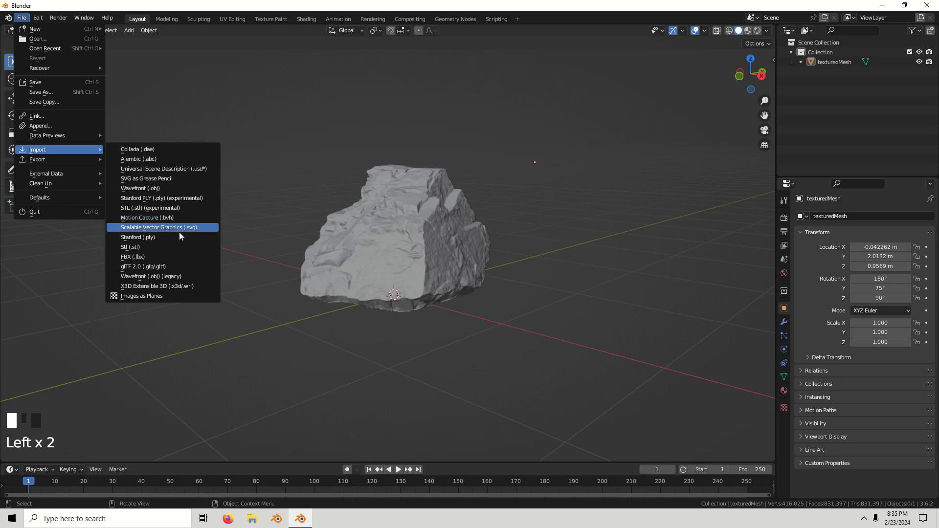
left_click(178, 189)
left_click(249, 195)
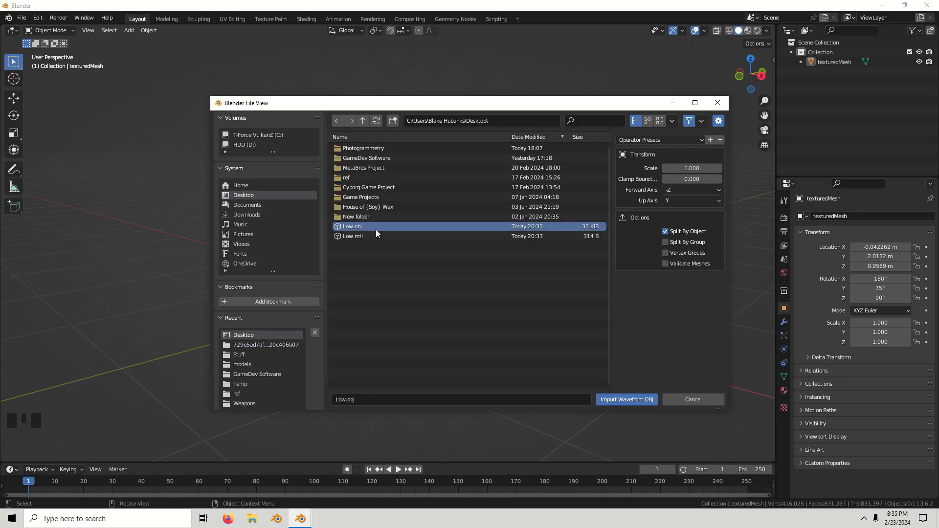
double_click(376, 228)
- Move the imported low-poly rock 2 m along the X axis, beside the original scan
middle_click_drag(375, 230, 507, 230)
scroll(508, 230, "down", 3)
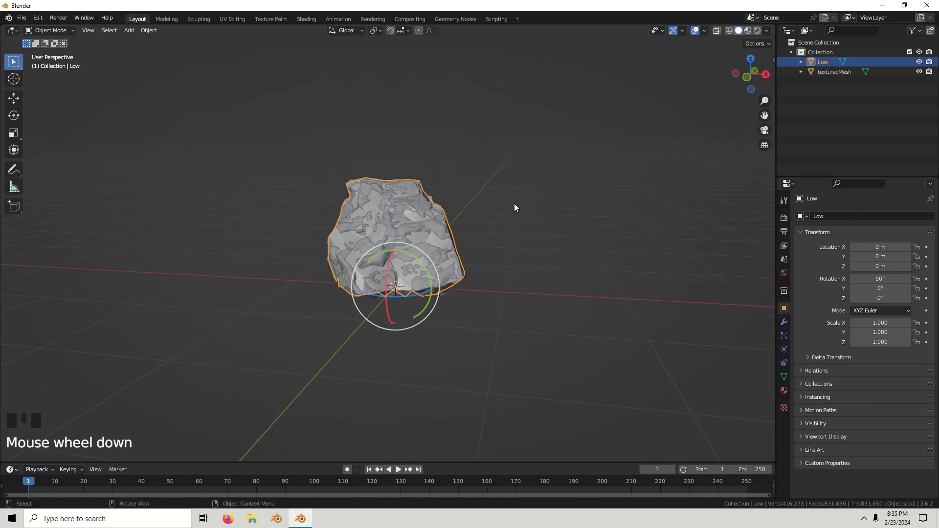
key("g")
key("x")
left_click(690, 228)
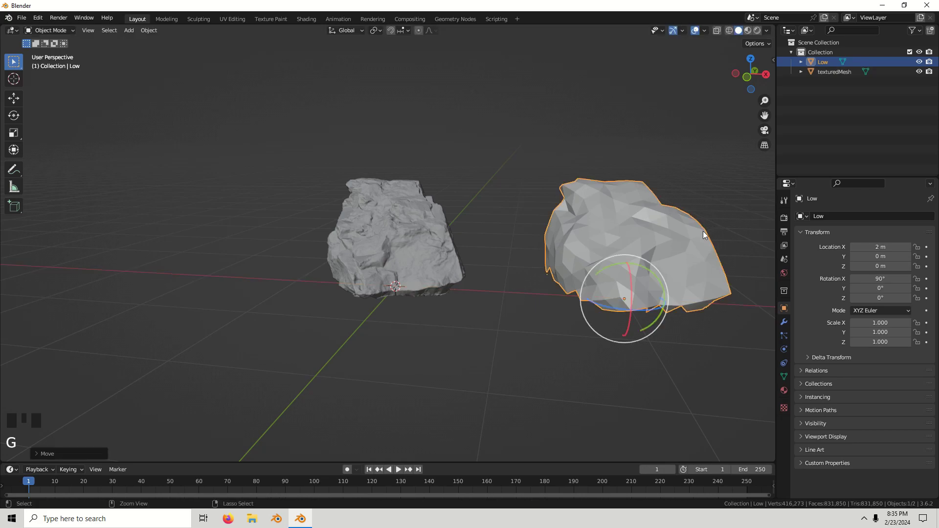
- Rename the original scan object texturedMesh as High
left_click(435, 216)
scroll(454, 215, "up", 2)
double_click(833, 72)
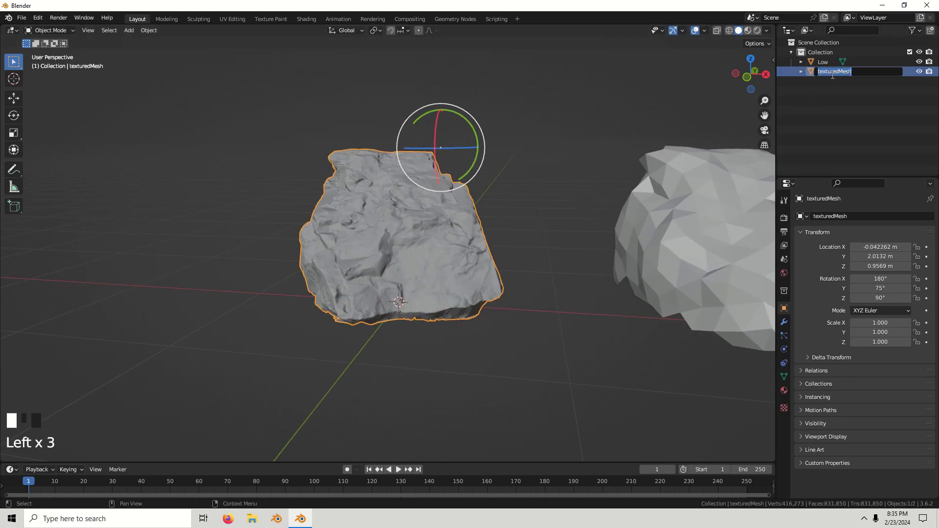
key("BackSpace")
key("Return")
- Apply smooth shading to the Low rock
scroll(582, 153, "down", 3)
middle_click_drag(582, 153, 457, 235, "shift")
left_click(500, 224)
right_click(501, 223)
left_click(503, 220)
scroll(506, 219, "up", 2)
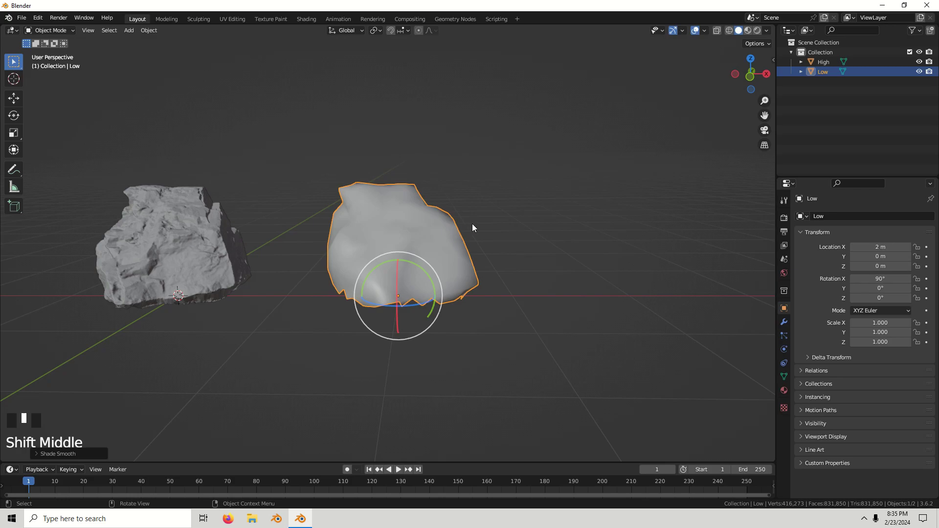
- Duplicate all of the Low mesh's geometry in place and fatten the copy slightly outward with Shrink/Fatten
key("Tab")
key("a")
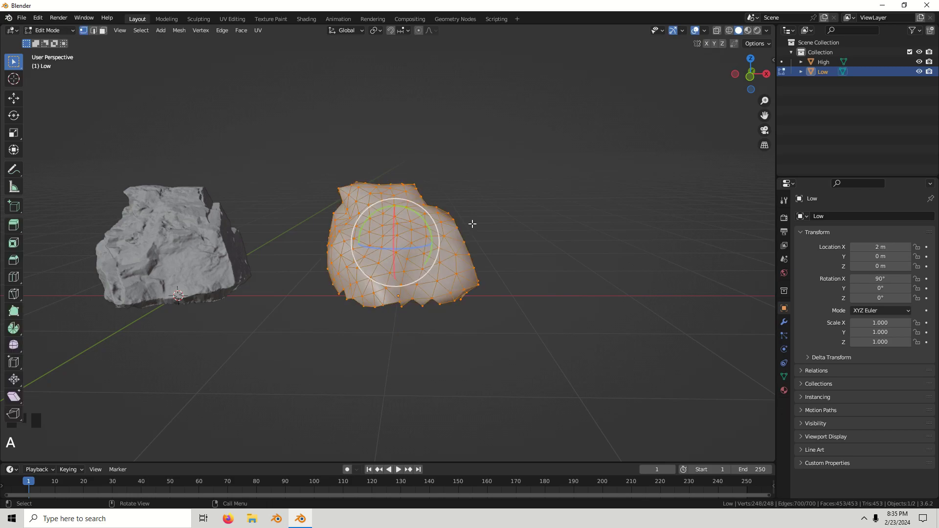
key("shift+d")
right_click(479, 194)
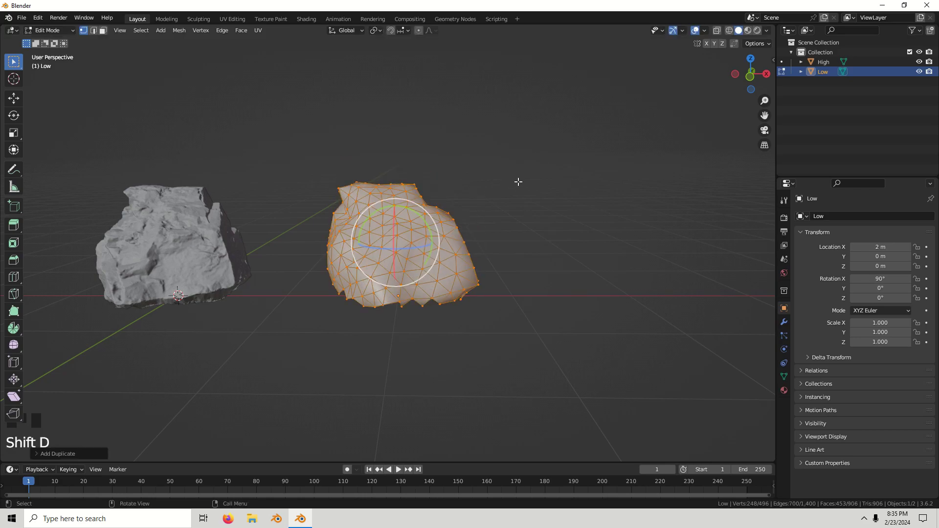
key("alt+s")
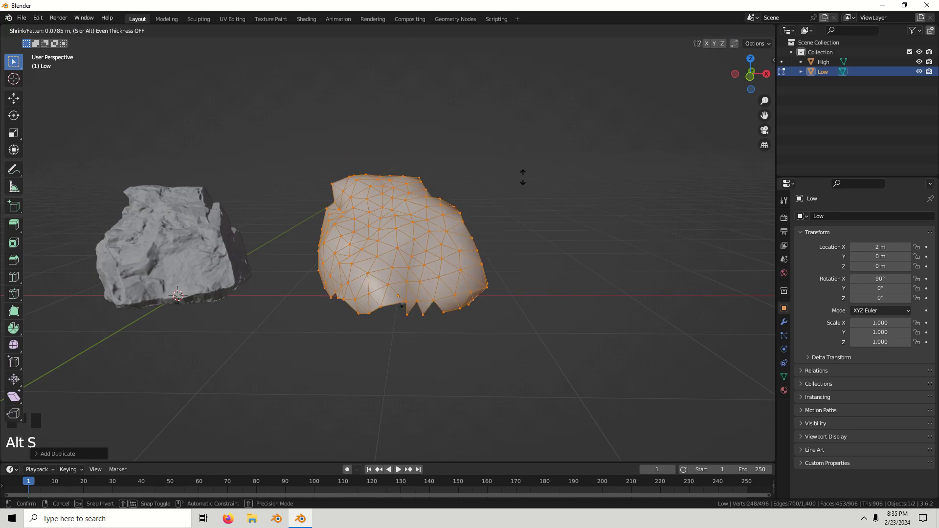
left_click(522, 178)
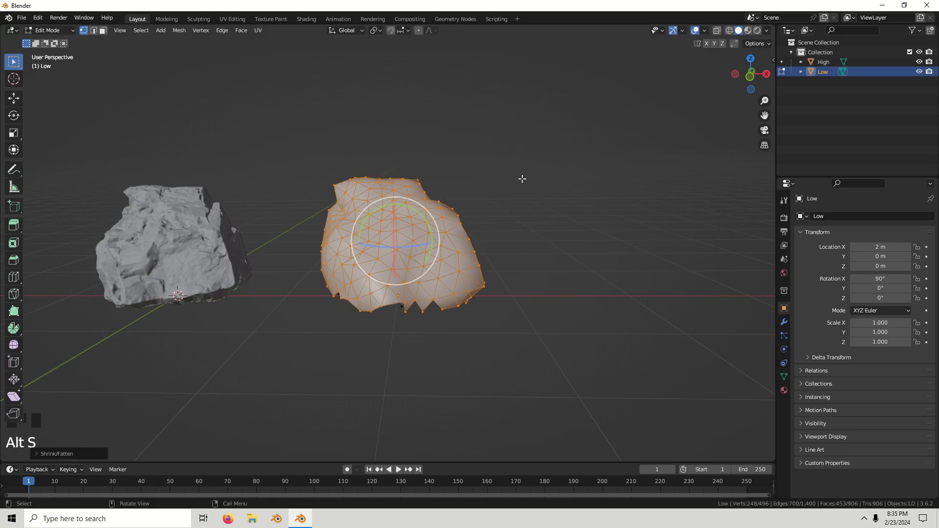
- Separate the fattened copy into its own object, return to Object Mode and select the new object
key("p")
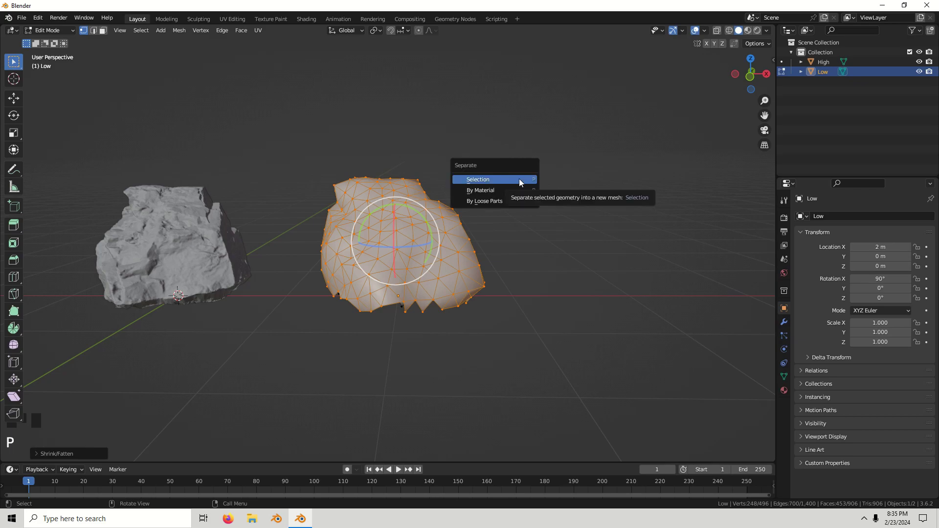
left_click(518, 178)
left_click(49, 31)
left_click(48, 33)
left_click(407, 196)
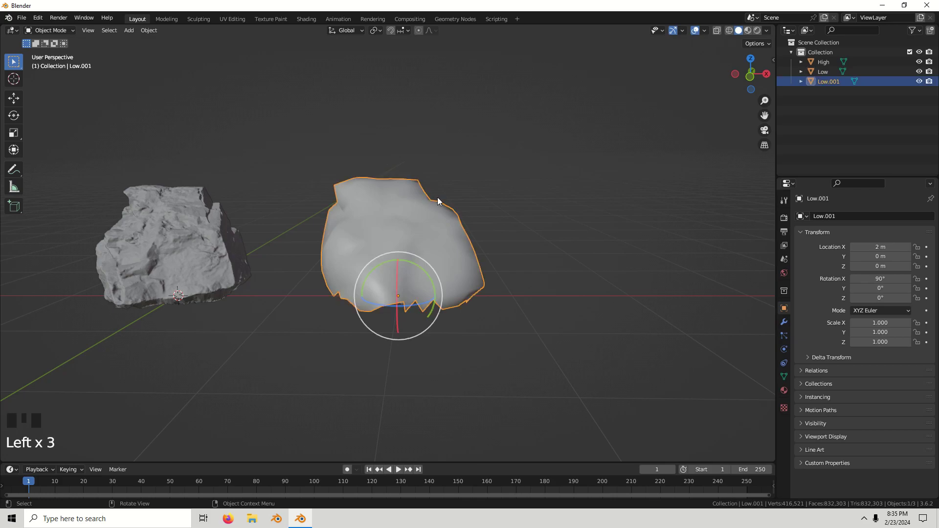
- Rename the separated fattened object as Cage and deselect it
middle_click_drag(440, 201, 432, 193)
scroll(458, 204, "up", 1)
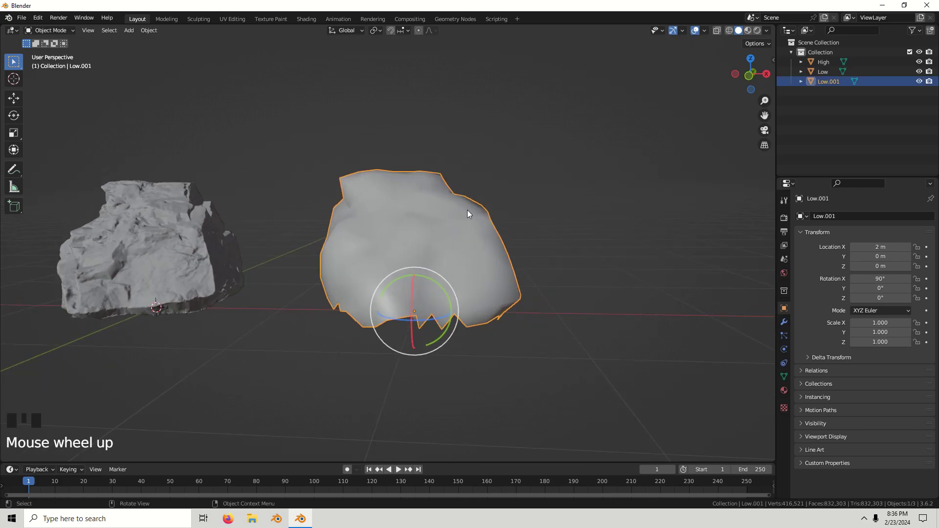
triple_click(836, 82)
key("BackSpace")
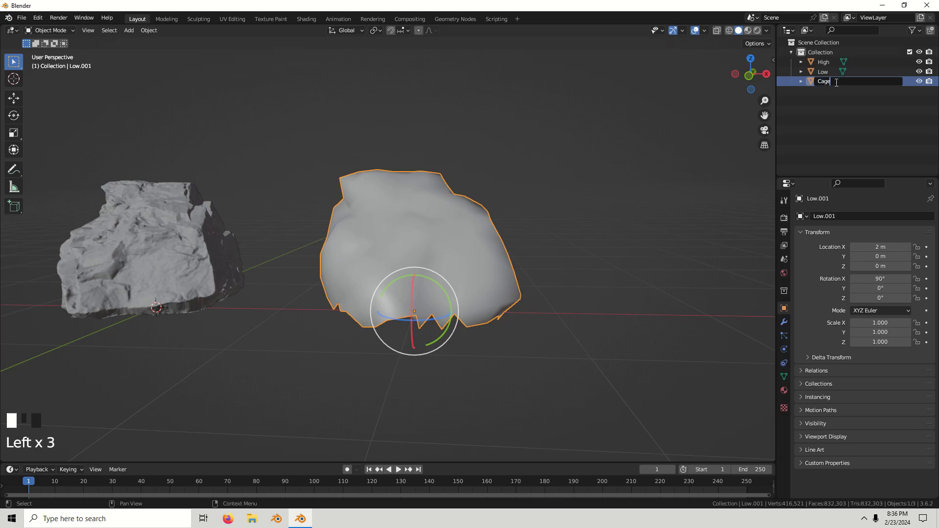
type("Cage")
key("Return")
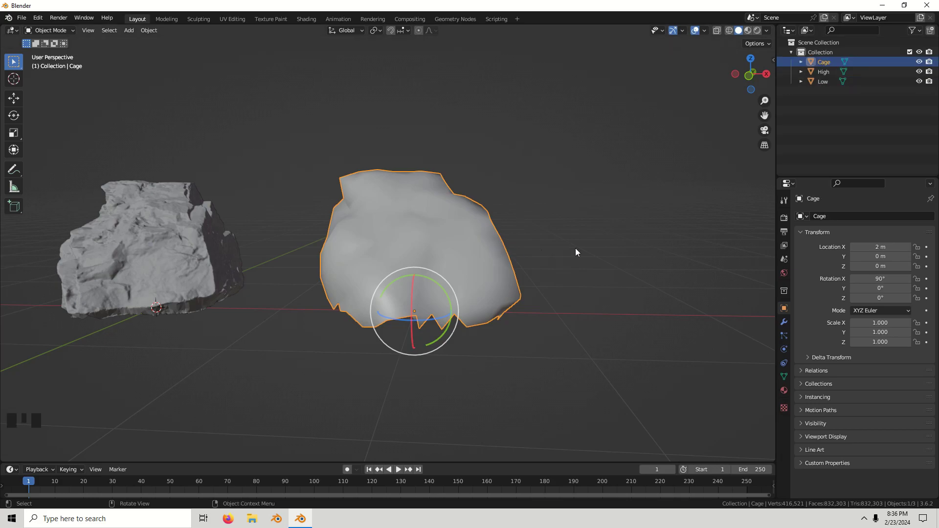
left_click(556, 262)
scroll(538, 262, "down", 1)
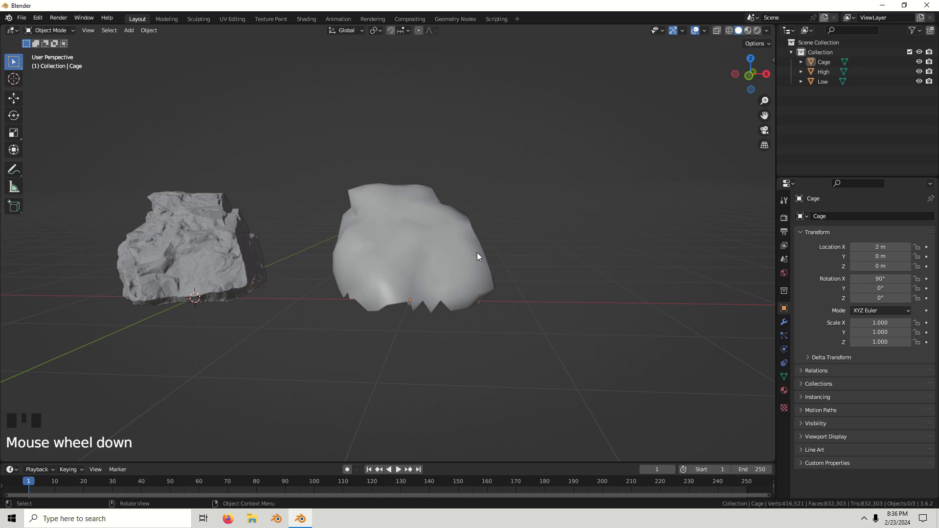
- Hide the Cage object and unwrap the entire Low mesh with Smart UV Project, using a 66° angle limit and zero island margin
left_click(920, 62)
left_click(445, 241)
scroll(460, 237, "up", 1)
key("Tab")
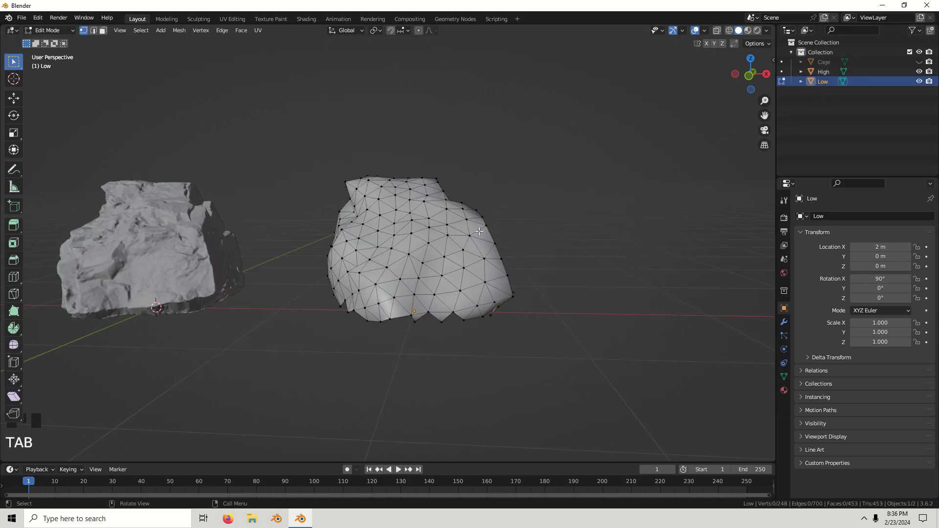
scroll(489, 230, "down", 1)
scroll(527, 216, "up", 1)
key("a")
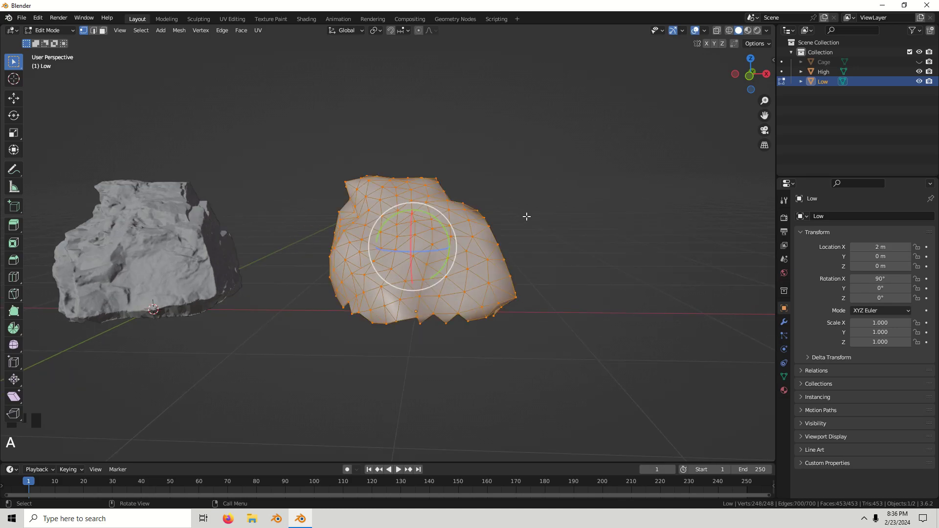
key("u")
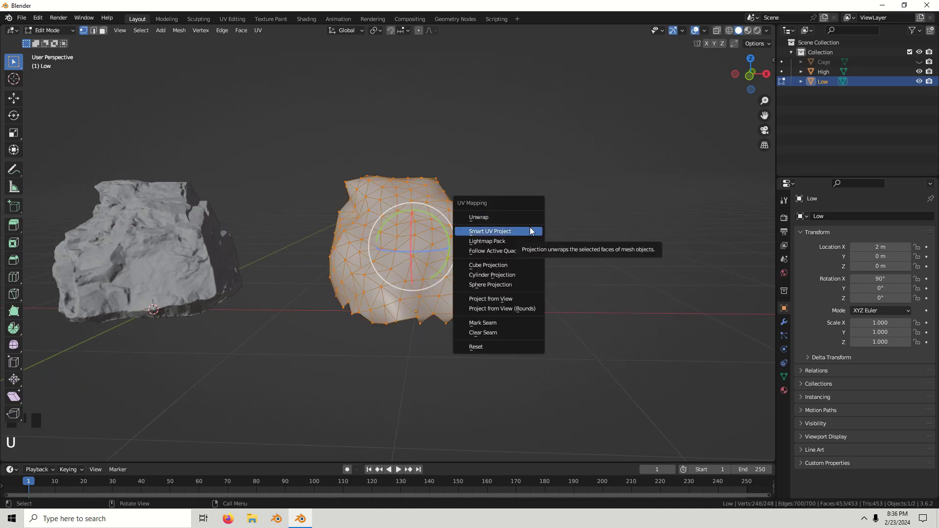
left_click(530, 231)
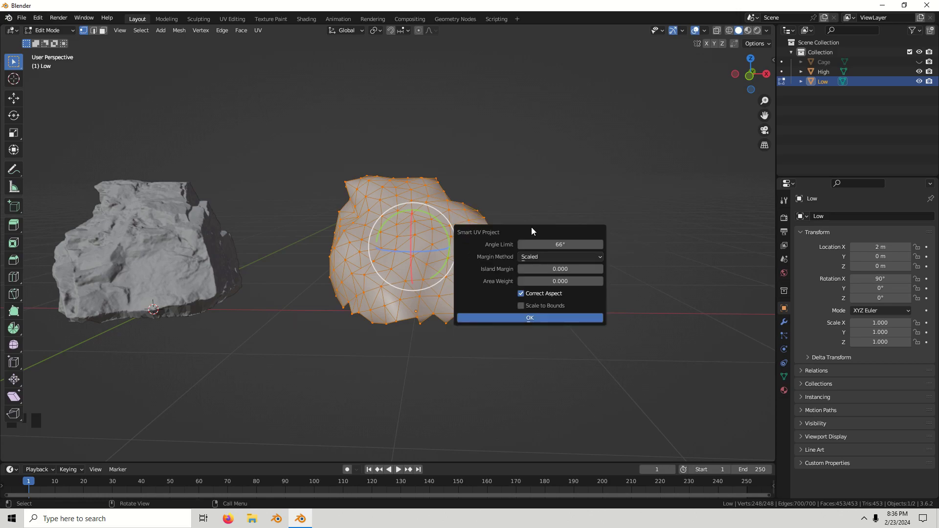
left_click(530, 318)
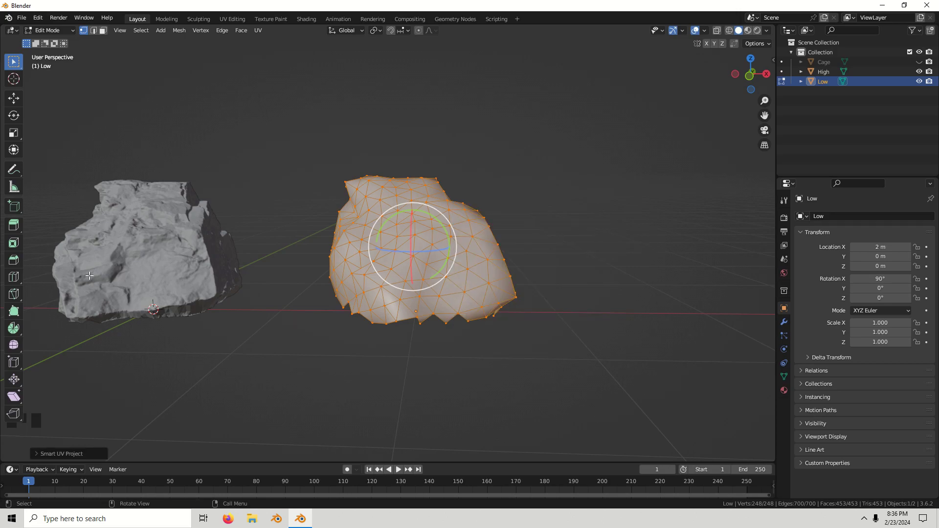
- Change the Timeline area to a UV Editor and enlarge it to show the Low mesh's UV layout
left_click(12, 470)
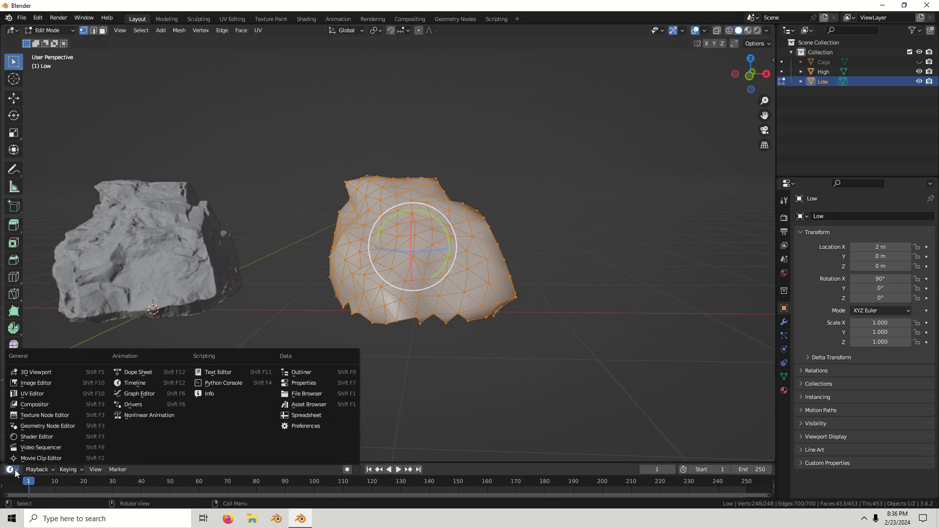
left_click(44, 394)
left_click_drag(361, 463, 361, 342)
scroll(398, 419, "up", 2)
scroll(404, 398, "down", 2)
middle_click_drag(405, 399, 404, 400)
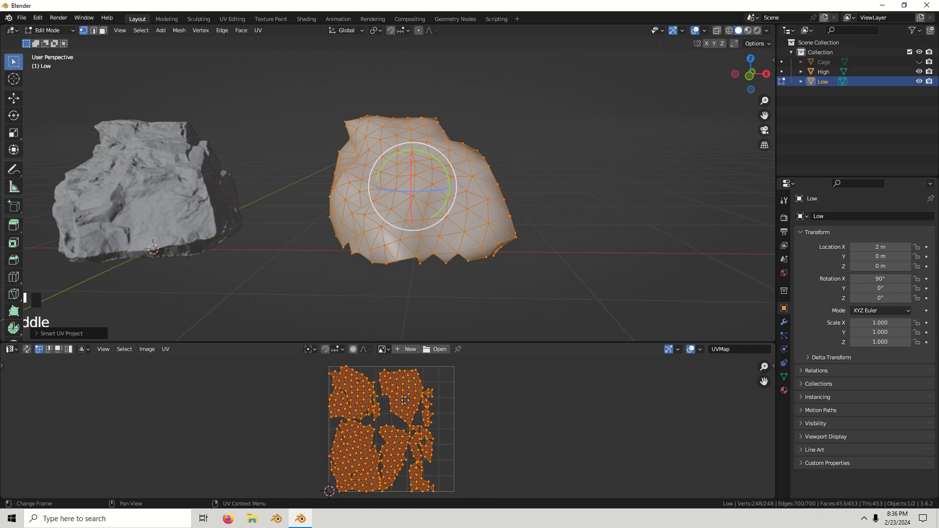
- Create a new blank image named T_Rock_01 in the UV Editor, keeping the 1024 px default size
scroll(405, 400, "up", 1)
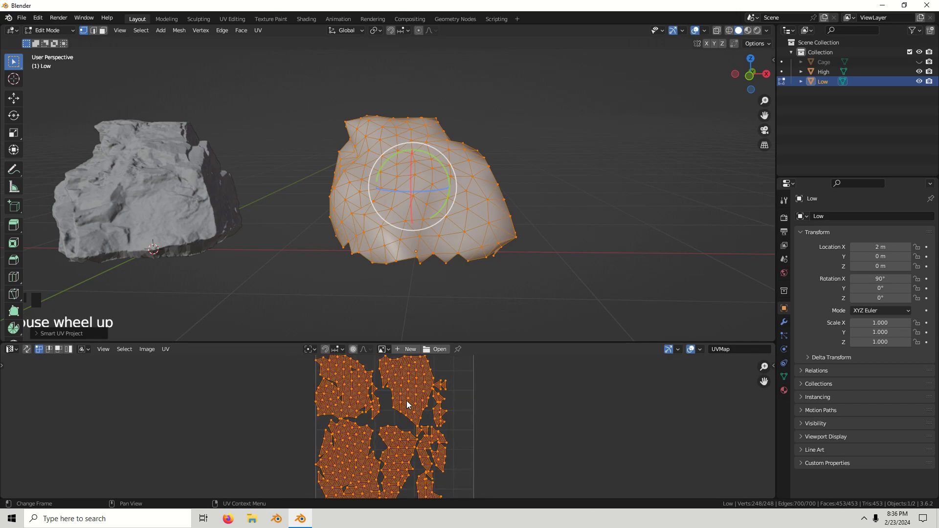
left_click(409, 350)
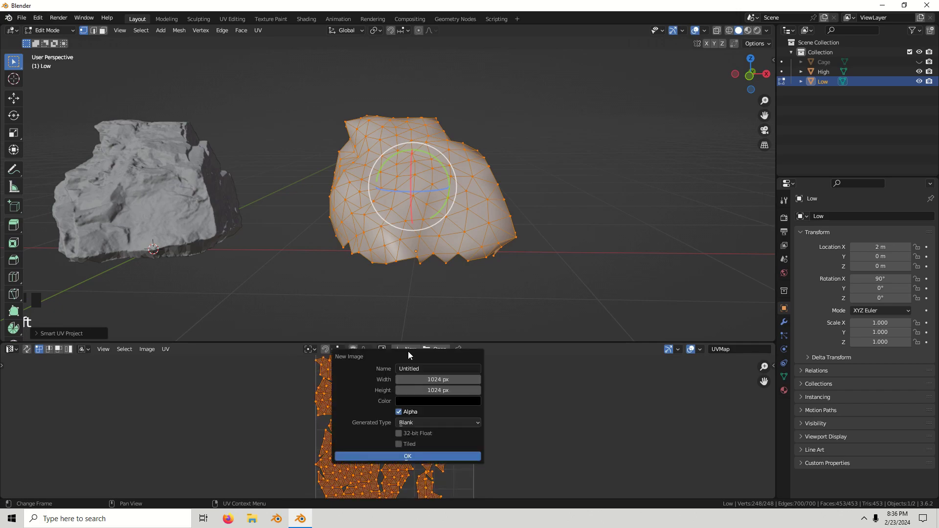
left_click(420, 370)
key("BackSpace")
type("T_Rock_01")
key("Return")
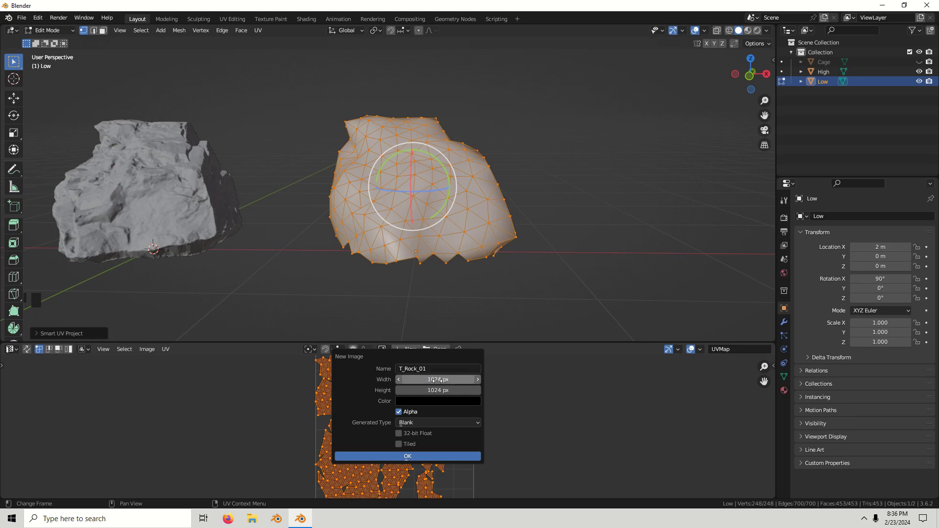
left_click(407, 456)
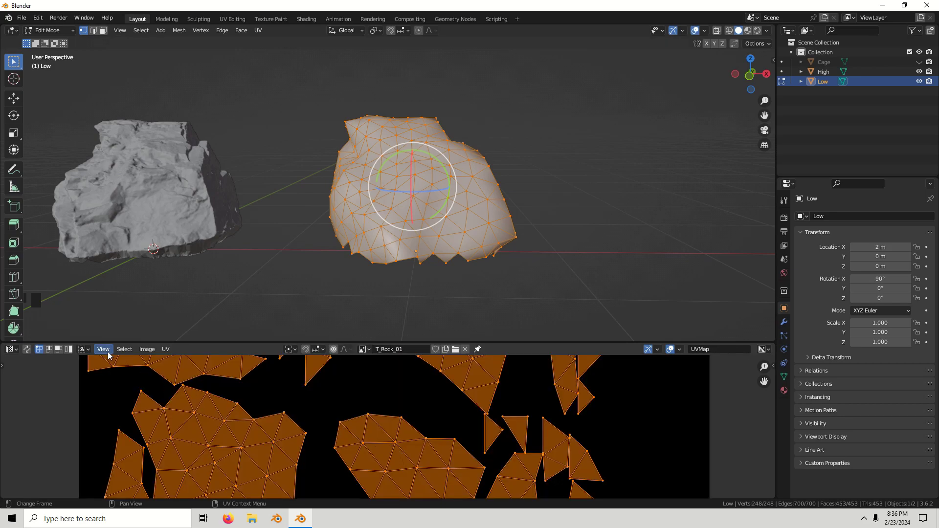
- Save the T_Rock_01 image to the Desktop as T_Rock_01.png with 16-bit color depth and 0% compression
left_click(147, 349)
left_click(180, 240)
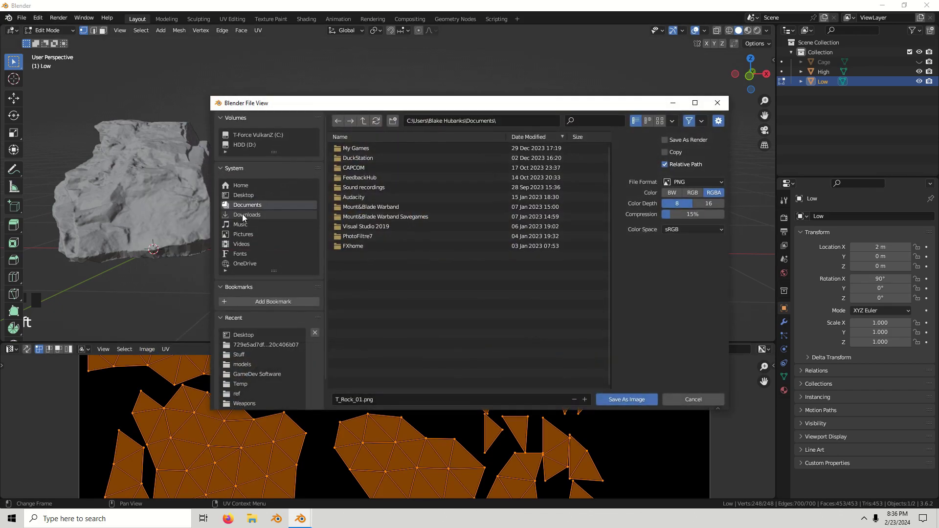
left_click(243, 195)
left_click(713, 203)
left_click_drag(711, 214, 665, 214)
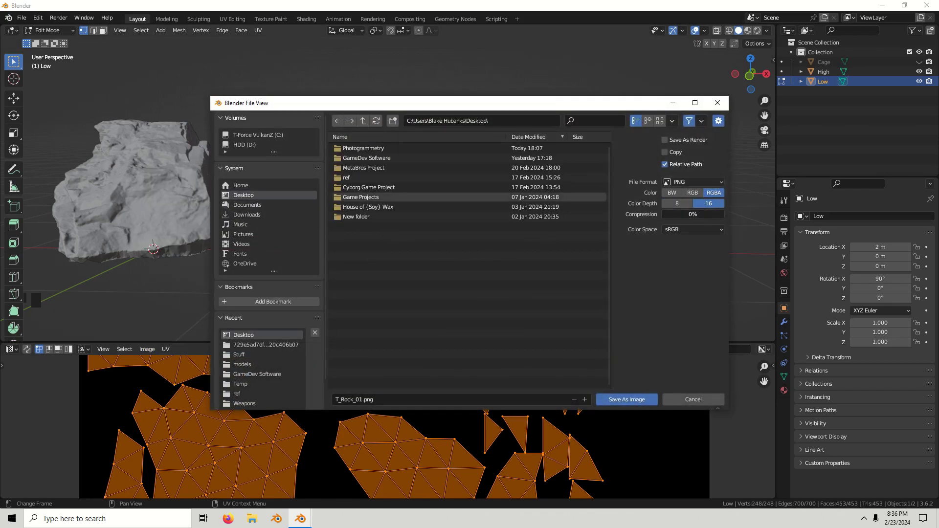
left_click(613, 402)
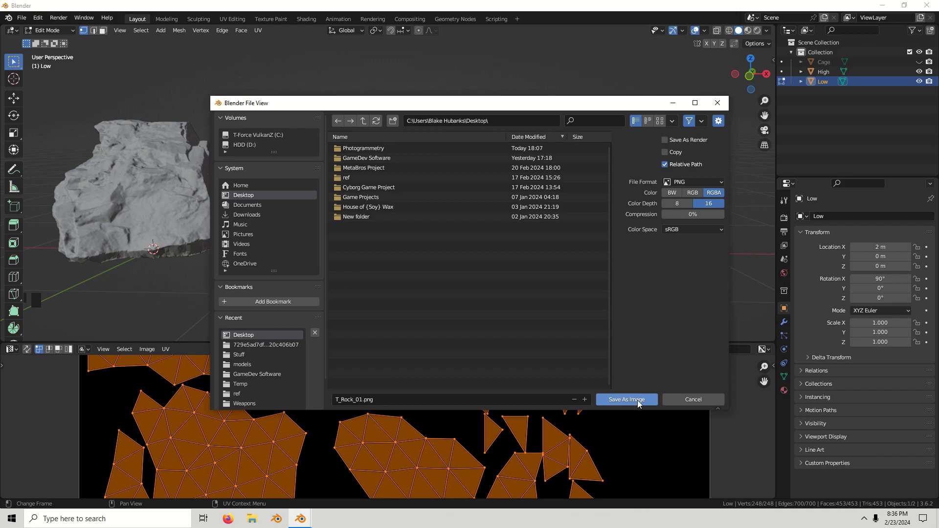
- Change the UV Editor area to the Shader Editor and create a new material for the Low mesh
left_click(11, 349)
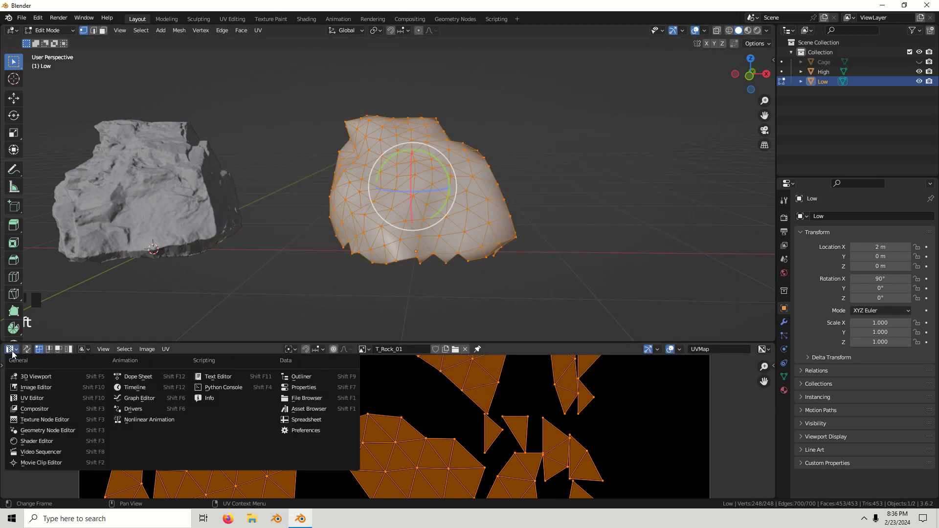
left_click(64, 442)
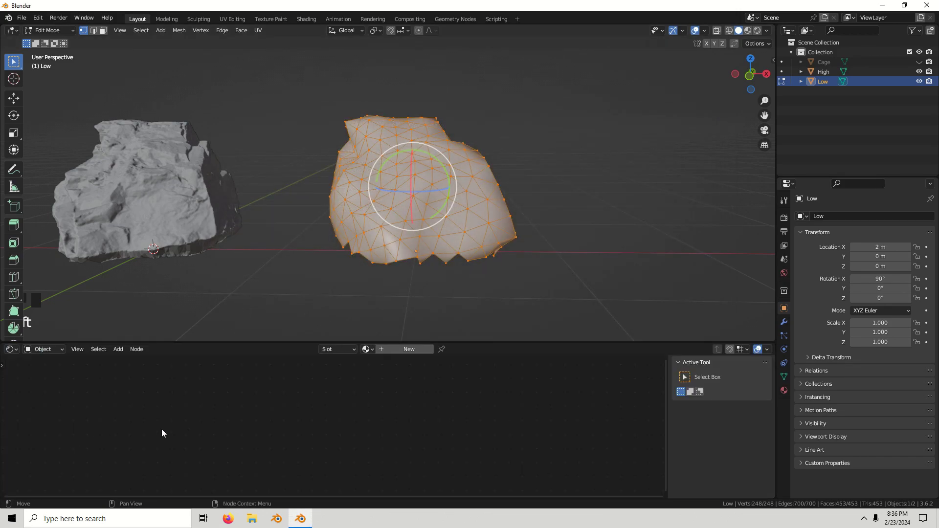
left_click(403, 349)
- Add an Image Texture node beside the Principled BSDF and browse to the Desktop folder for its image file
left_click(120, 349)
mouse_move(137, 404)
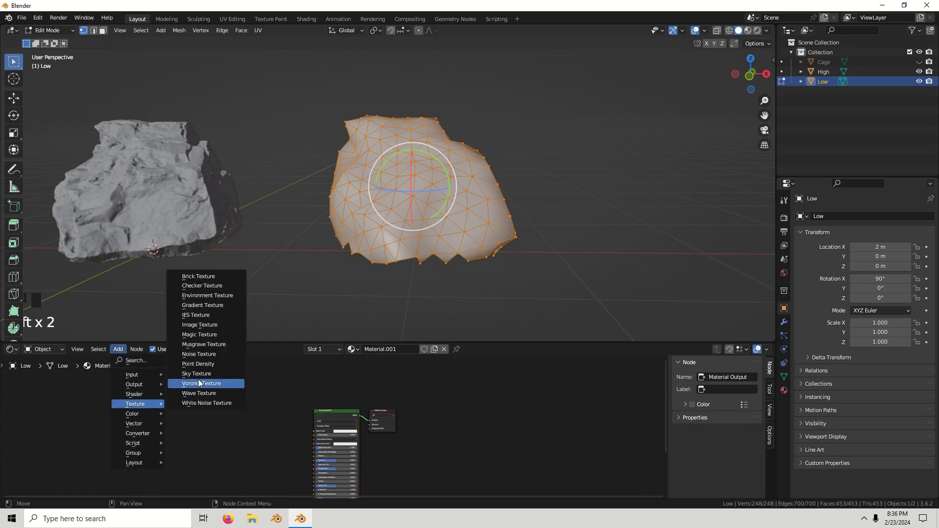
left_click(201, 325)
left_click(282, 418)
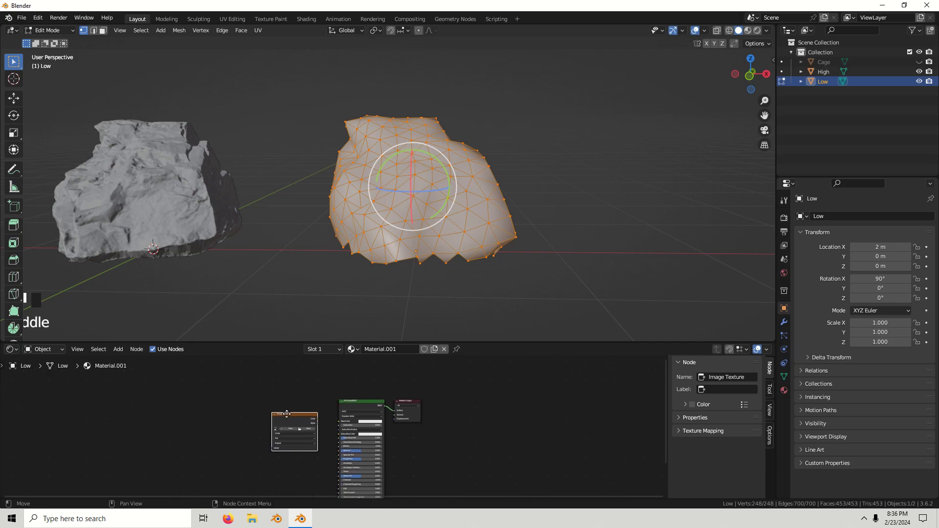
scroll(283, 419, "up", 12)
left_click(345, 421)
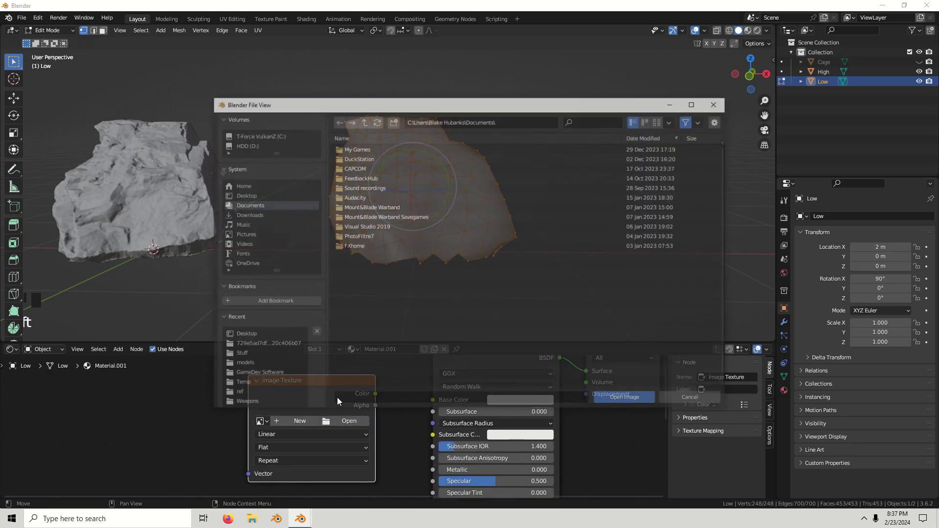
left_click(253, 196)
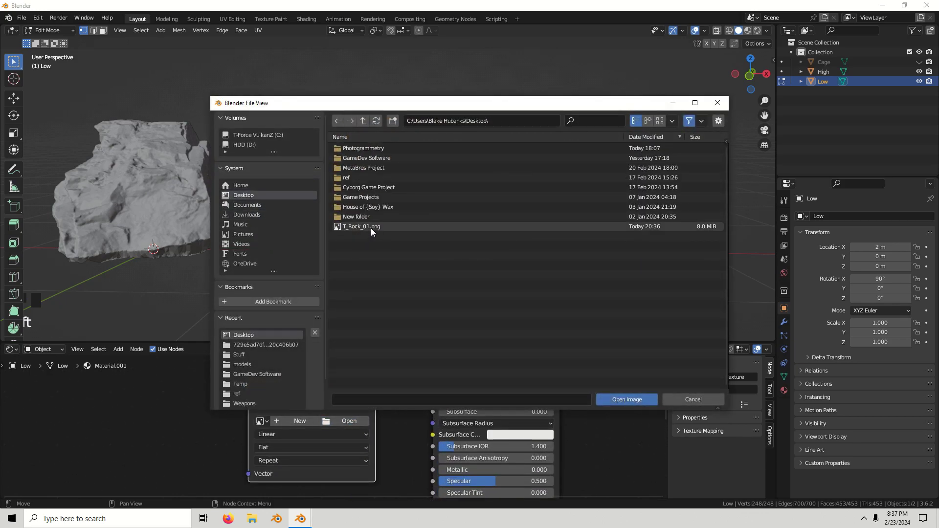
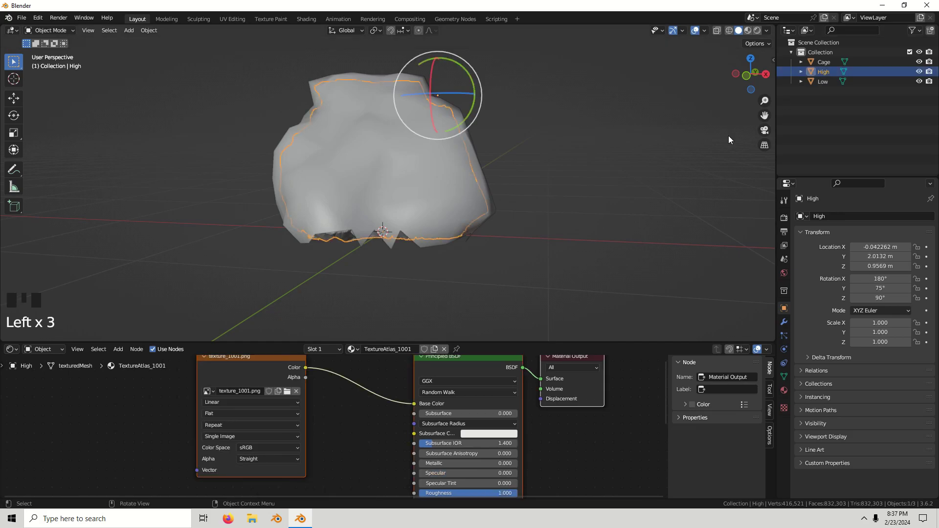
- Select the texture_1001.png node in High's material and add Low to the object selection as the active object
left_click(369, 418)
middle_click_drag(318, 418, 380, 418)
scroll(317, 378, "up", 1)
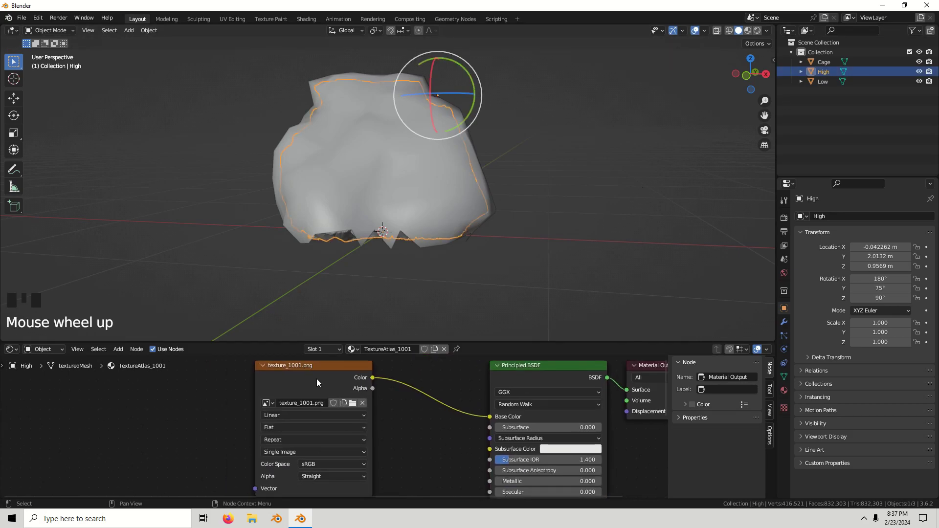
left_click(316, 379)
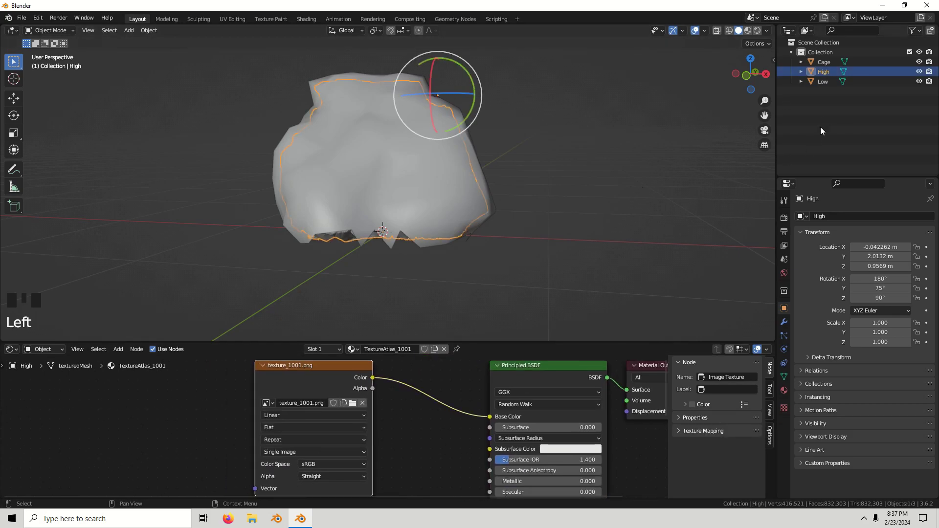
left_click(823, 82, "ctrl")
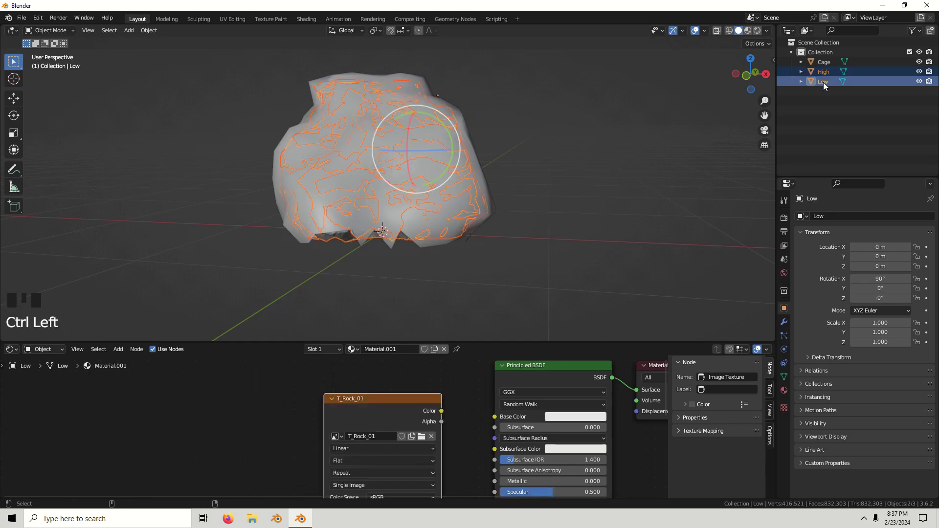
- Set the scene's render engine to Cycles
left_click(784, 217)
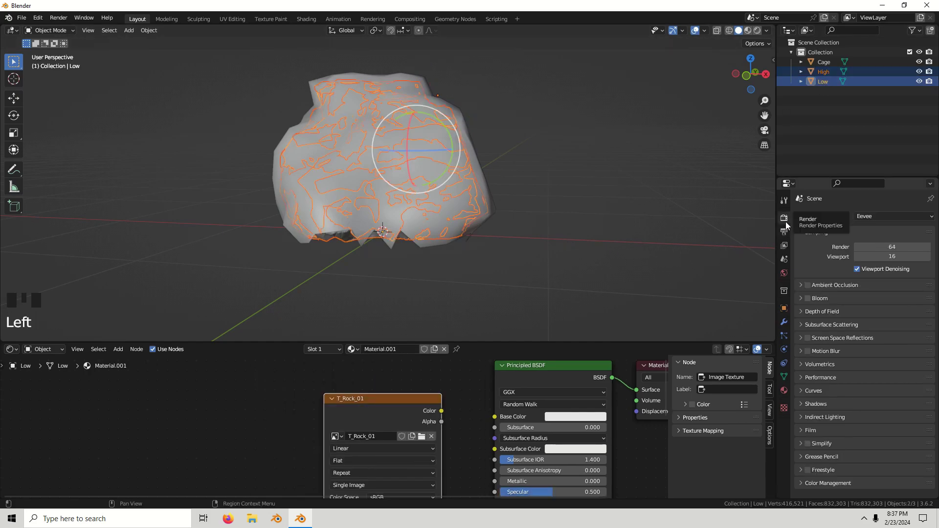
left_click(873, 215)
left_click(874, 248)
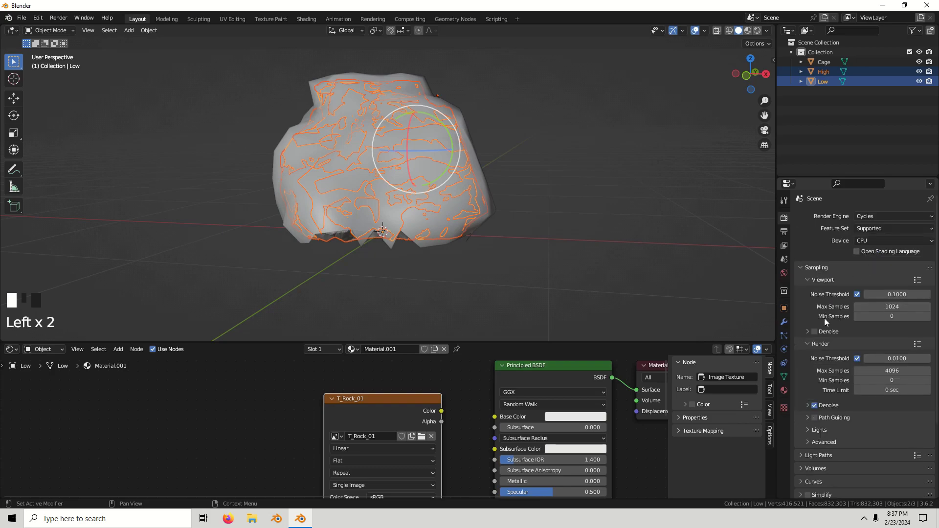
- Set the bake type to Diffuse and disable the Direct and Indirect contributions, leaving only Color
scroll(827, 333, "down", 7)
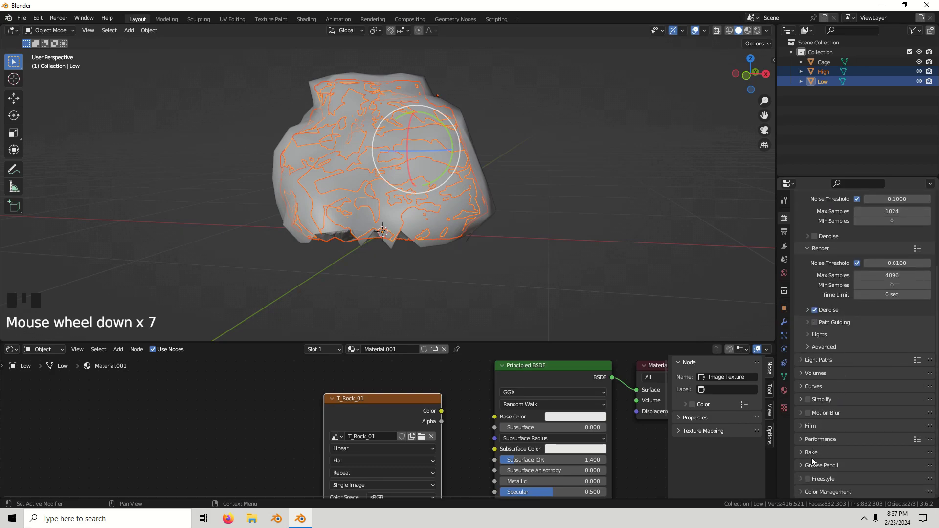
left_click(808, 454)
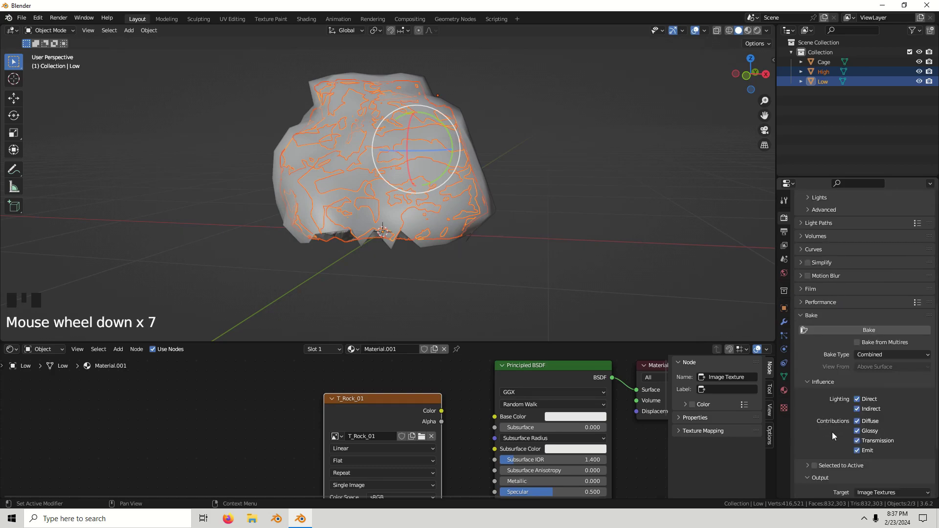
left_click(869, 354)
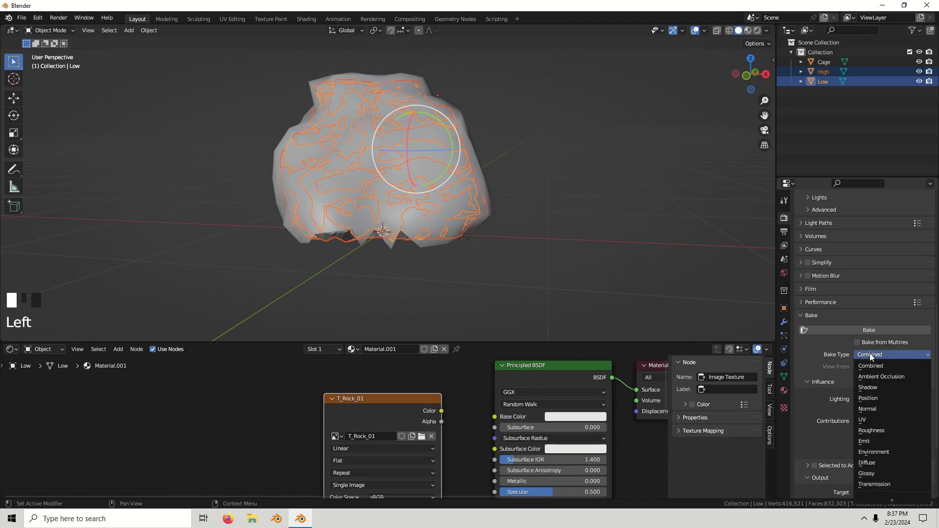
left_click(875, 463)
left_click(857, 399)
left_click(858, 409)
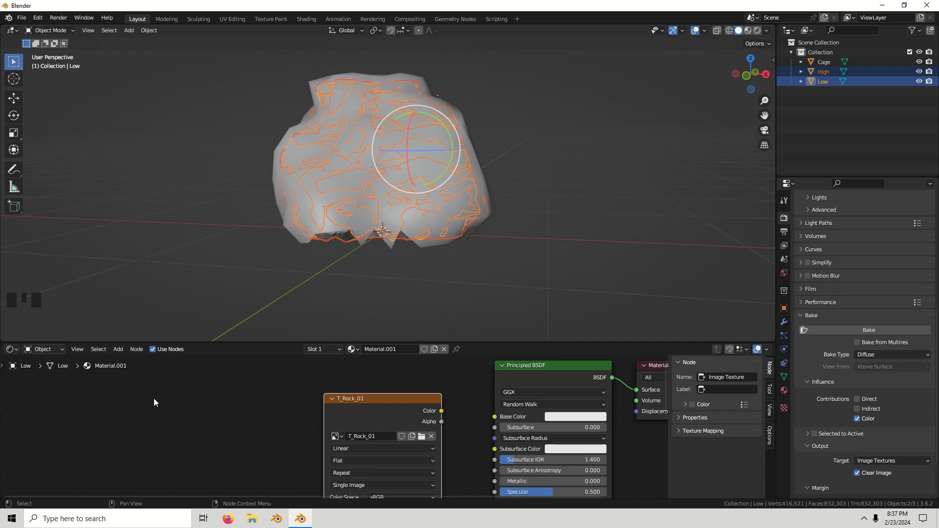
- Change the Shader Editor area back to the UV Editor and frame the T_Rock_01 image
left_click(11, 349)
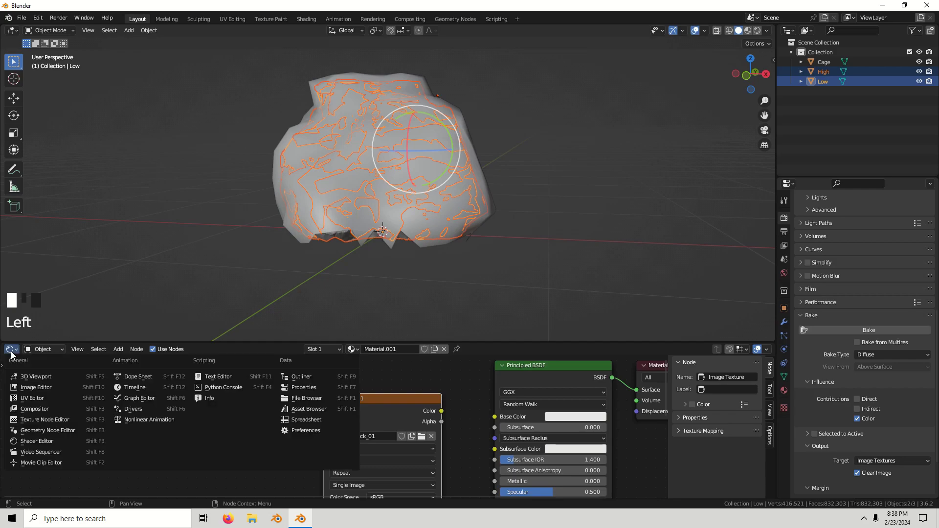
left_click(45, 397)
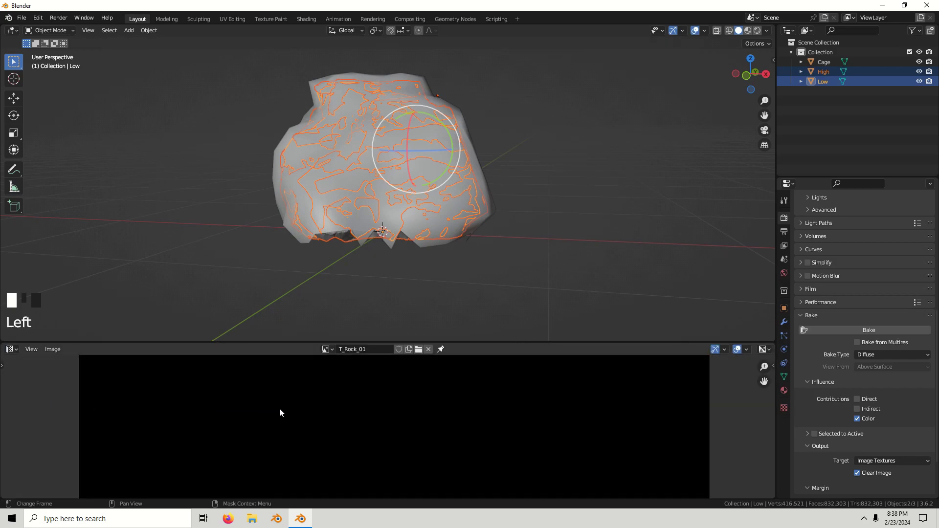
scroll(343, 415, "down", 6)
middle_click_drag(380, 423, 370, 419)
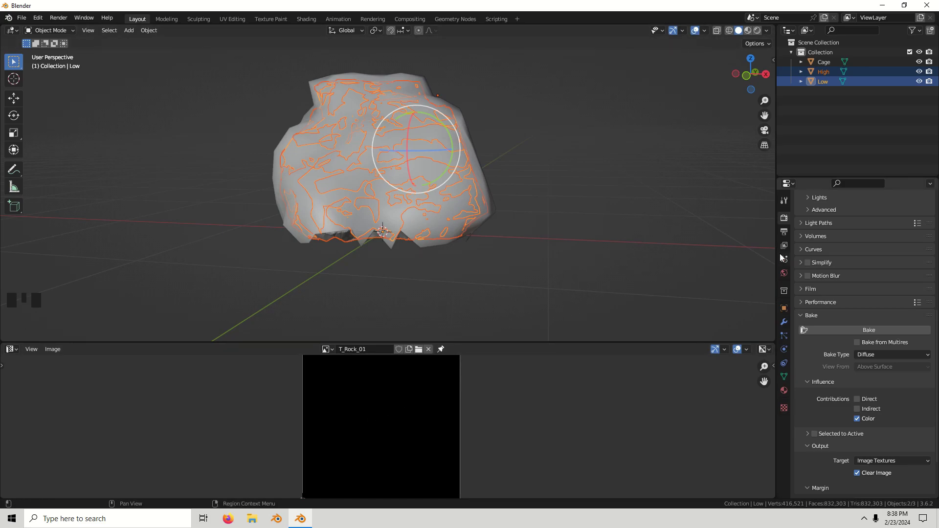
- Enable Selected to Active baking with Cage as the cage object and bake the diffuse color onto T_Rock_01
scroll(812, 245, "up", 1)
scroll(857, 349, "down", 5)
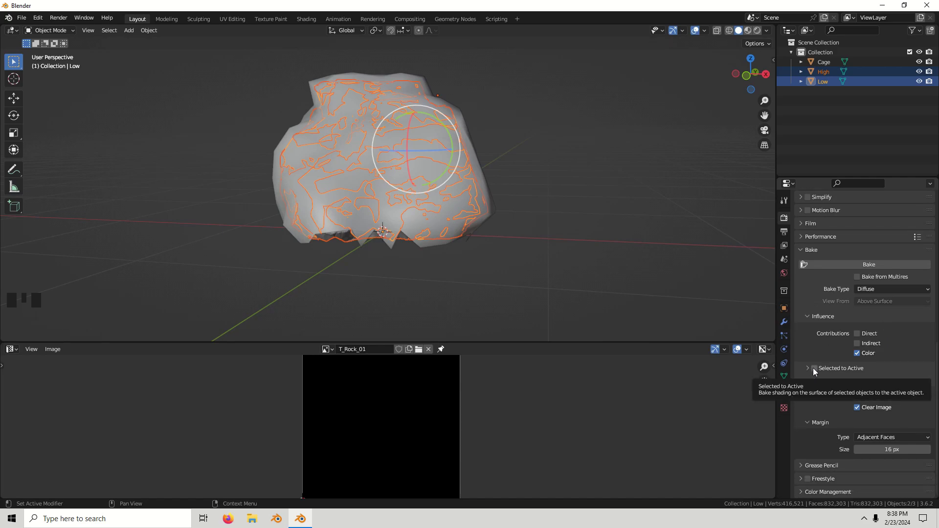
left_click(814, 369)
left_click(807, 367)
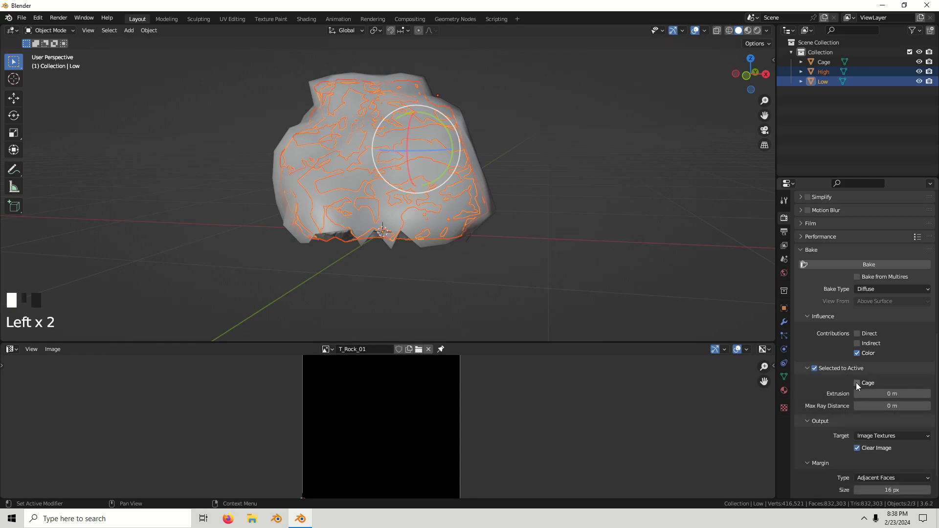
left_click(857, 383)
left_click(871, 394)
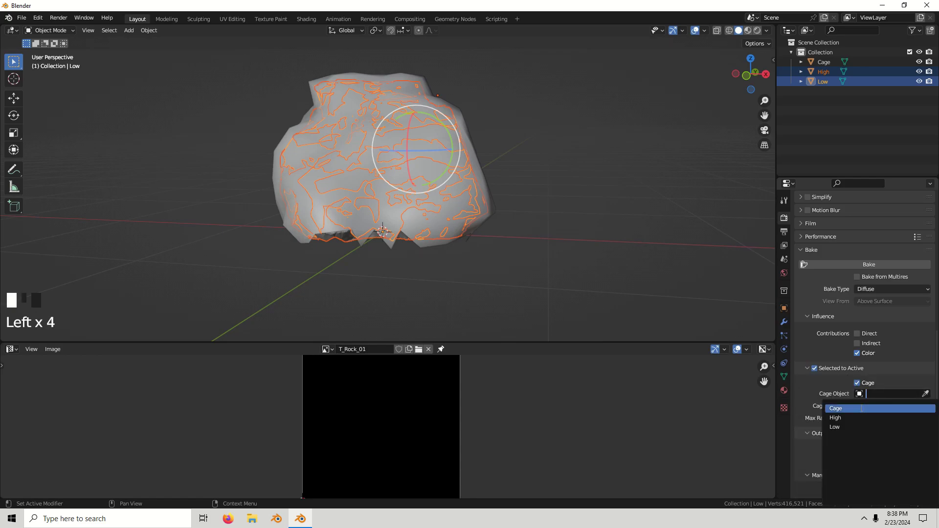
left_click(862, 408)
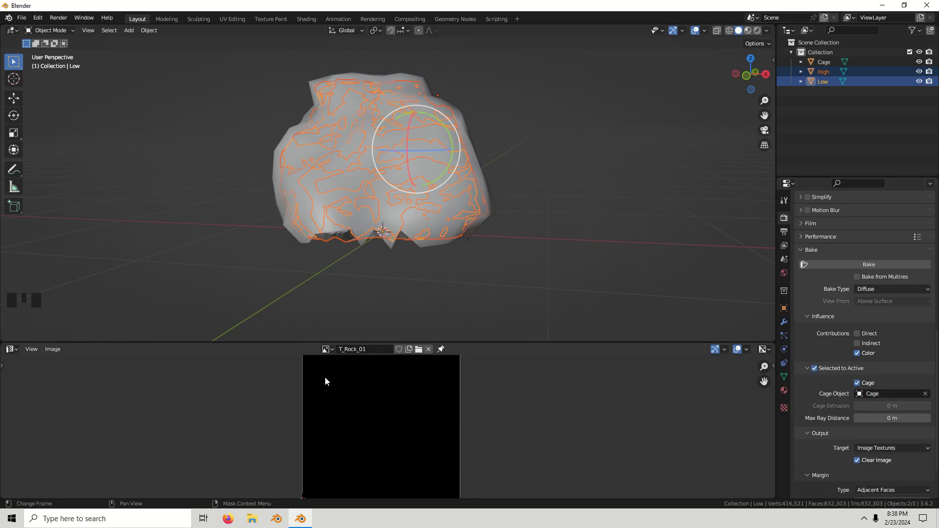
left_click(847, 264)
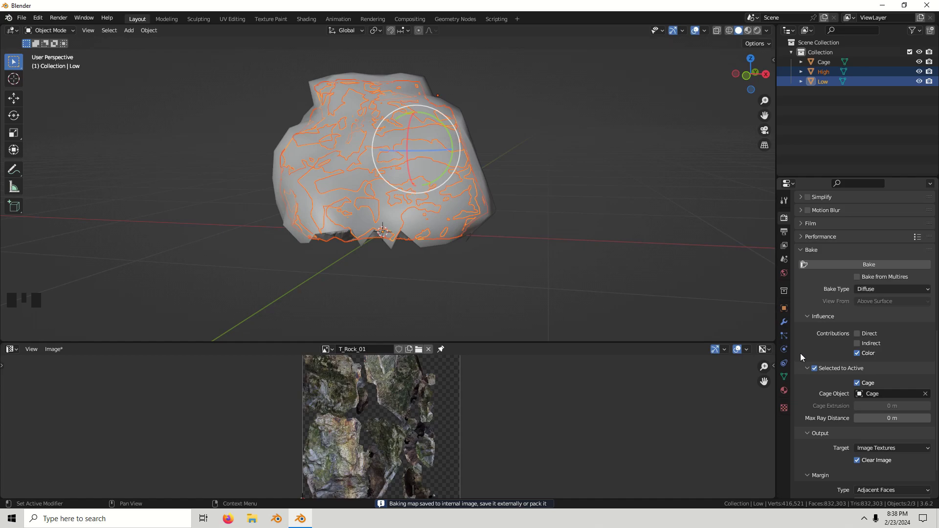
- Save the baked image over T_Rock_01.png on the Desktop and deselect all objects
left_click(63, 350)
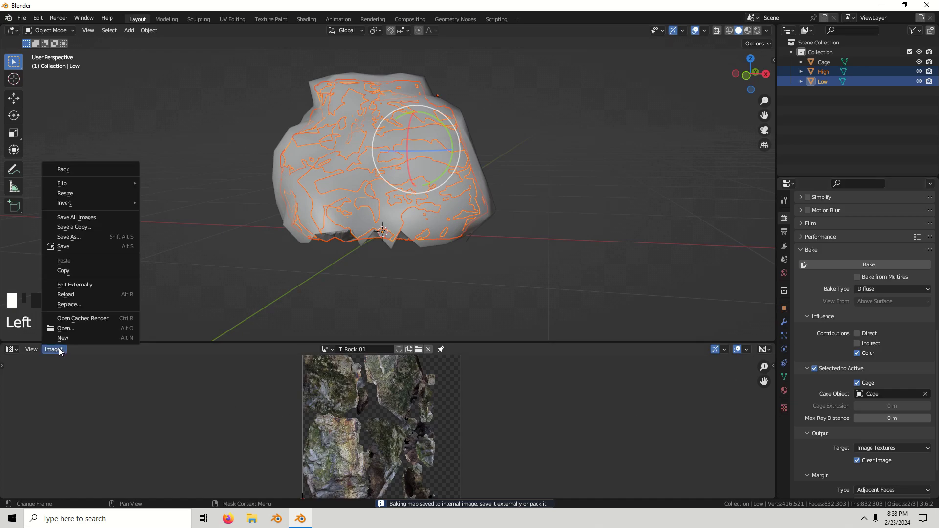
left_click(89, 235)
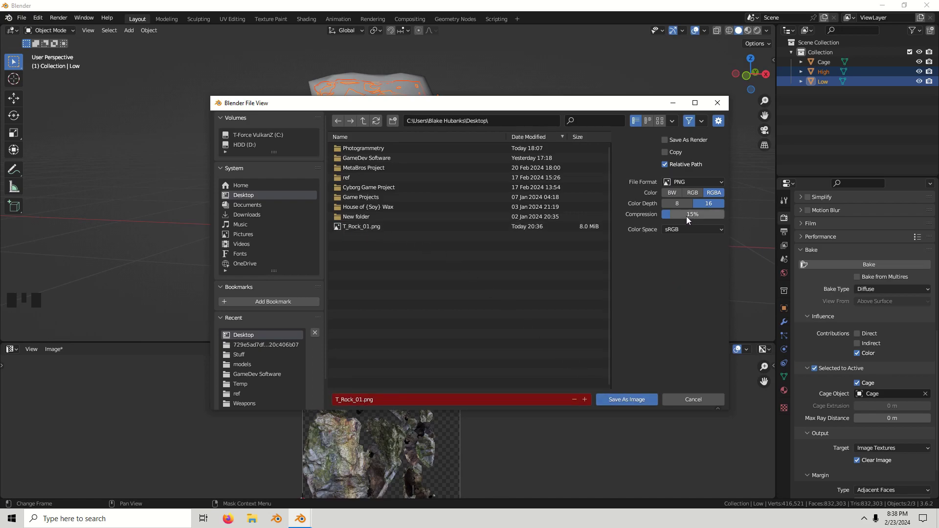
left_click(631, 401)
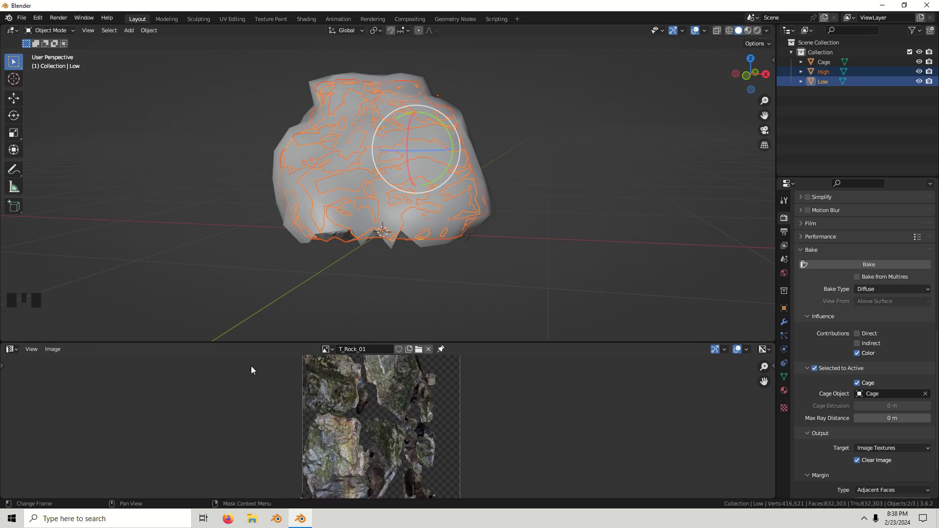
left_click(603, 130)
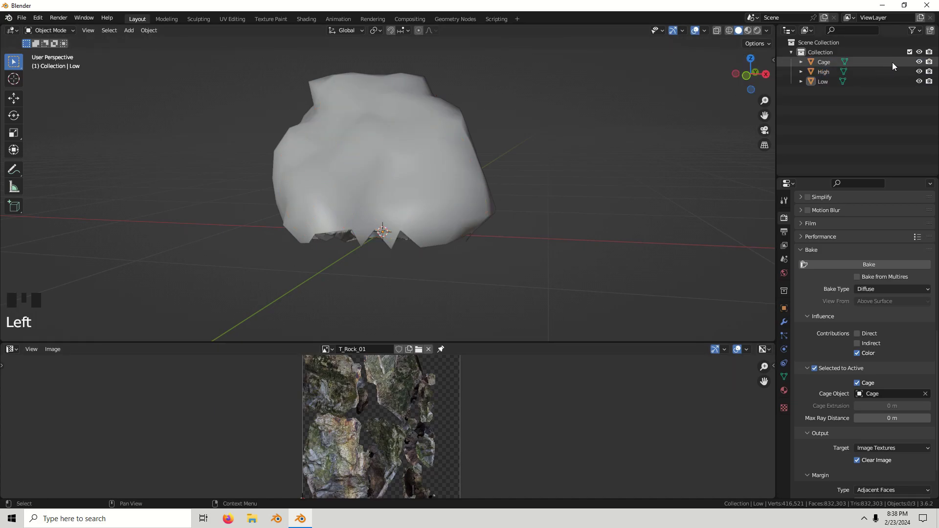
- Hide the Cage and High objects, set the viewport to Material Preview shading and select the Low rock
left_click(919, 62)
left_click(919, 72)
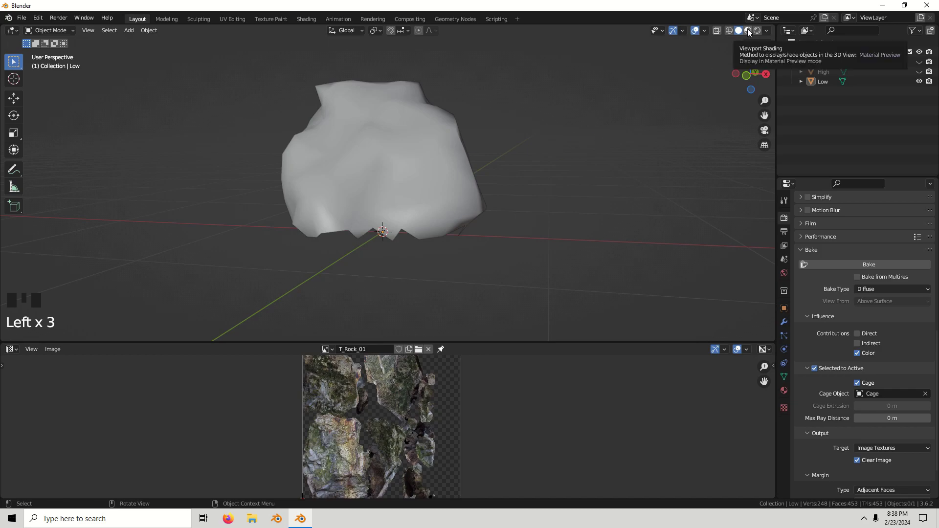
left_click(749, 32)
left_click(409, 163)
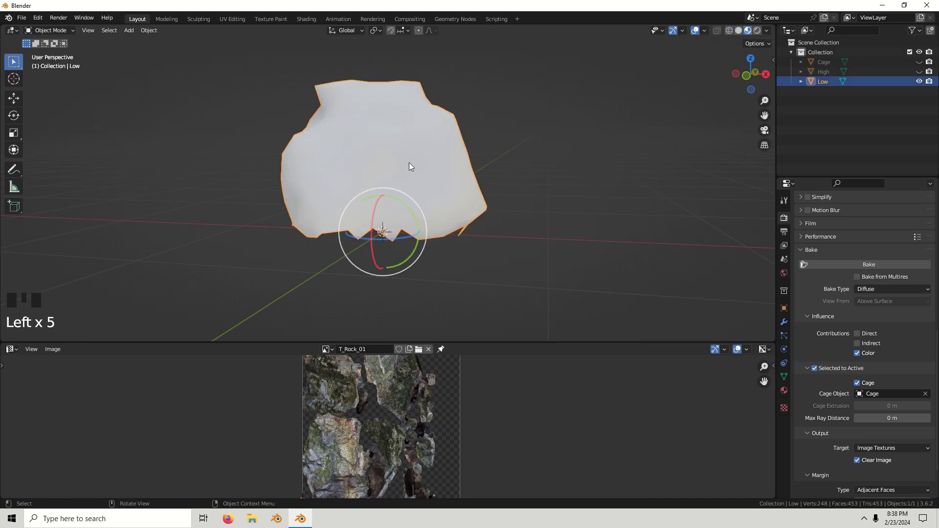
middle_click_drag(409, 163, 291, 254)
- Change the image area to the Shader Editor and connect the T_Rock_01 Color output to the shader's Base Color
left_click(11, 349)
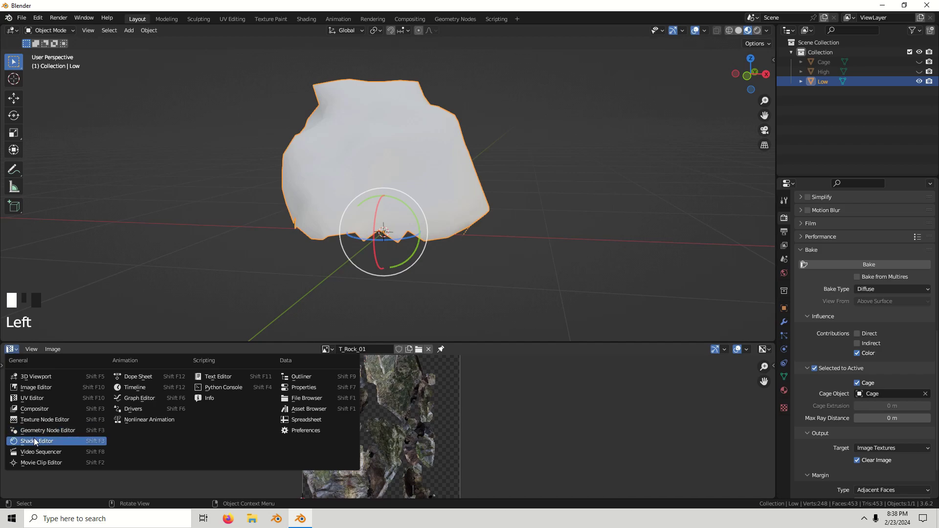
left_click(34, 438)
middle_click_drag(257, 419, 280, 388)
left_click(400, 384)
scroll(398, 391, "up", 3)
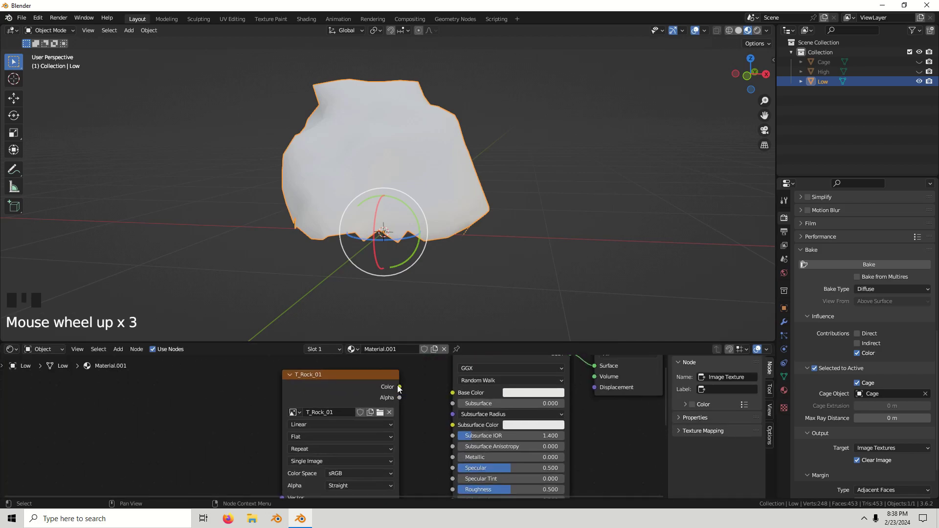
left_click_drag(400, 387, 451, 392)
scroll(547, 219, "down", 2)
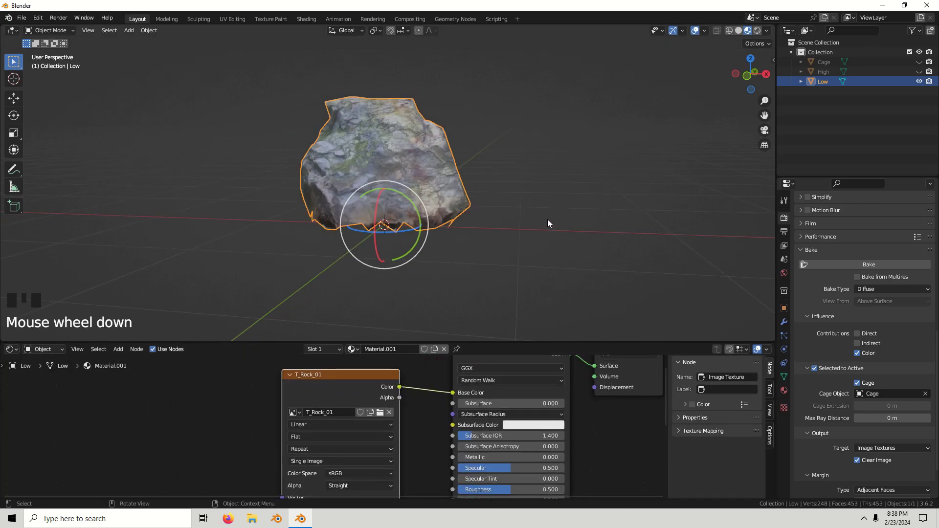
- Deselect the Low rock, set its material's Specular to 0 and inspect the textured rock from several sides
left_click(547, 219)
left_click_drag(494, 465, 433, 391)
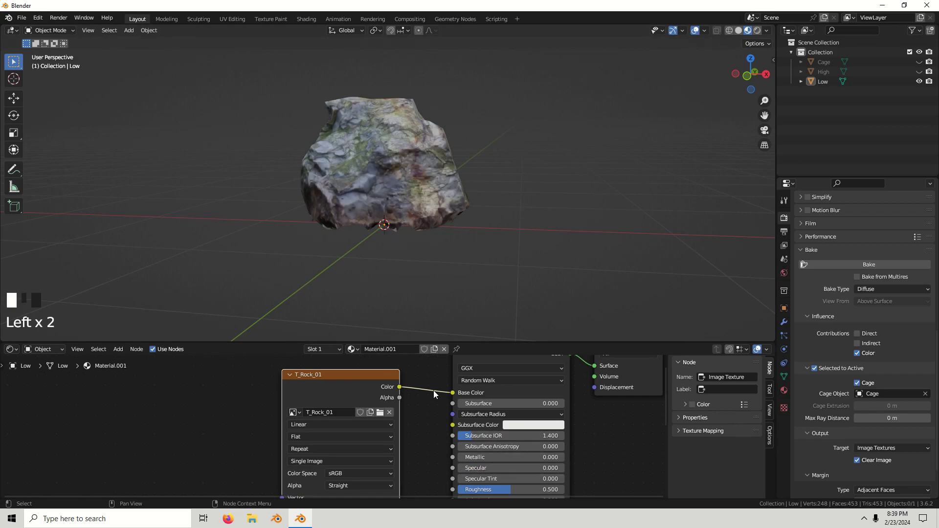
middle_click_drag(450, 318, 421, 259)
scroll(434, 194, "up", 2)
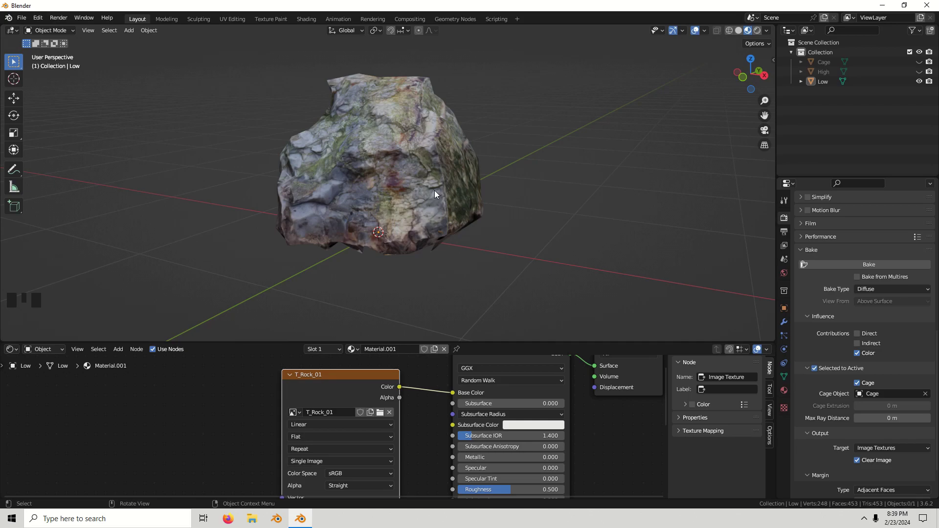
middle_click_drag(433, 197, 636, 199)
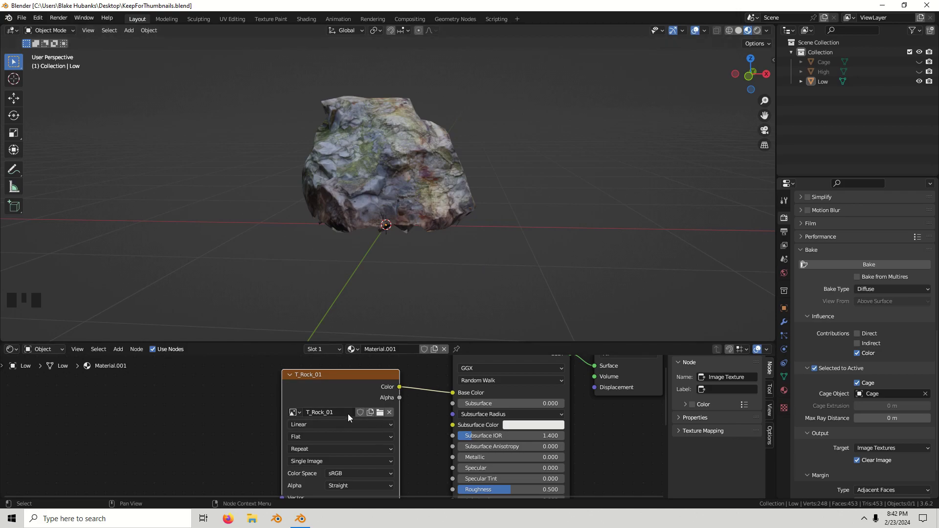
- Unlink T_Rock_01 from the Low material's image node and create a new image named T_Rock_01_N in it
left_click(389, 414)
left_click(321, 413)
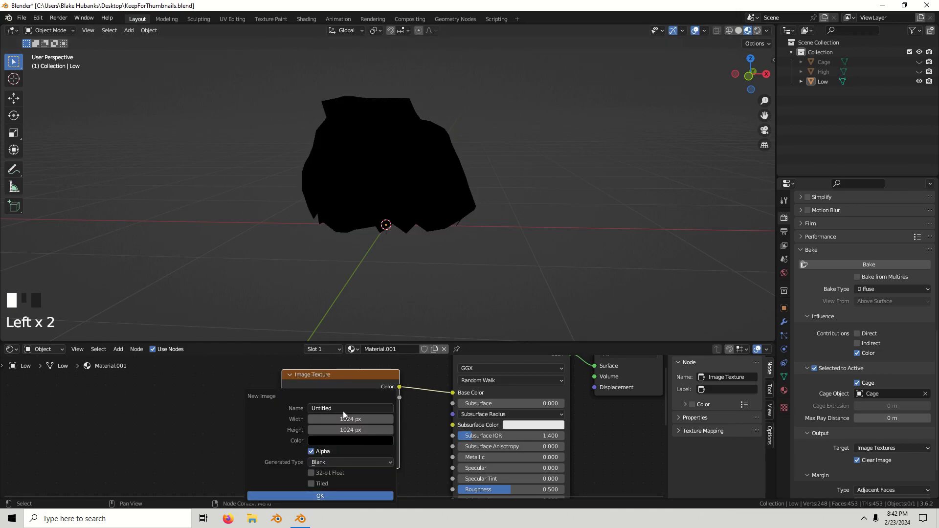
left_click(345, 410)
key("BackSpace")
type("T_Ro")
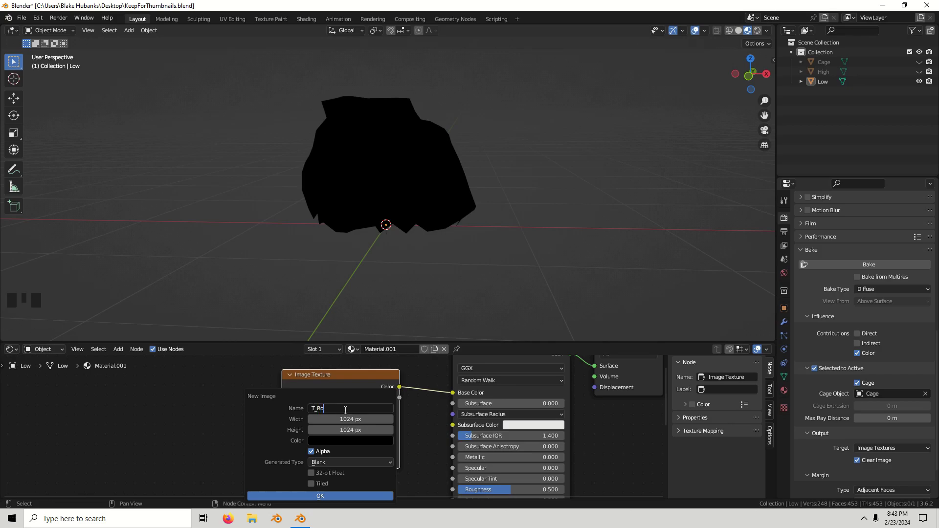
type("ck_01_N")
left_click(359, 455)
left_click(329, 495)
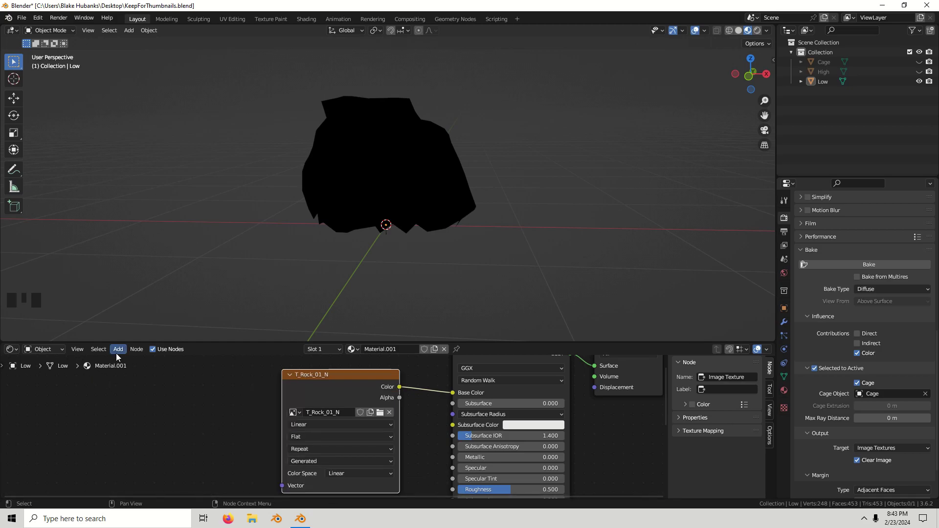
- Change the Shader Editor area to the UV Editor and display the T_Rock_01_N image
left_click(11, 348)
left_click(35, 399)
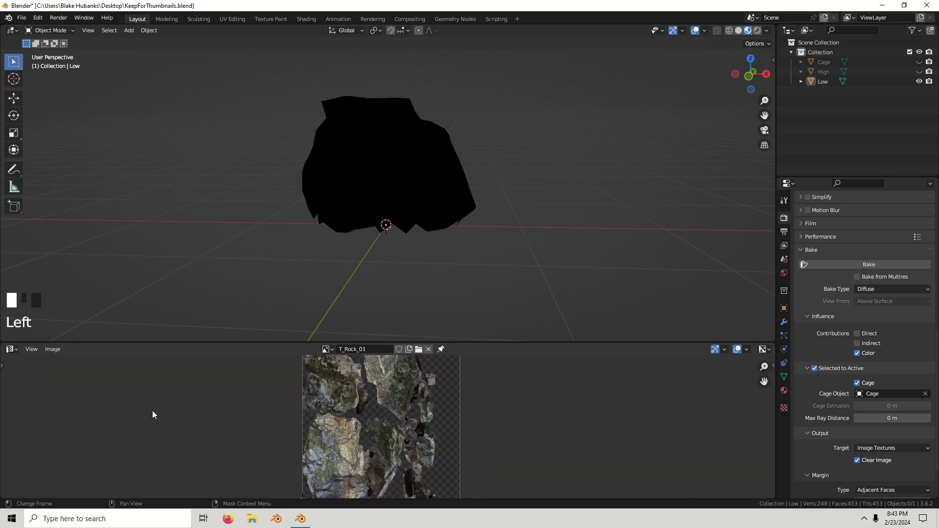
left_click(326, 349)
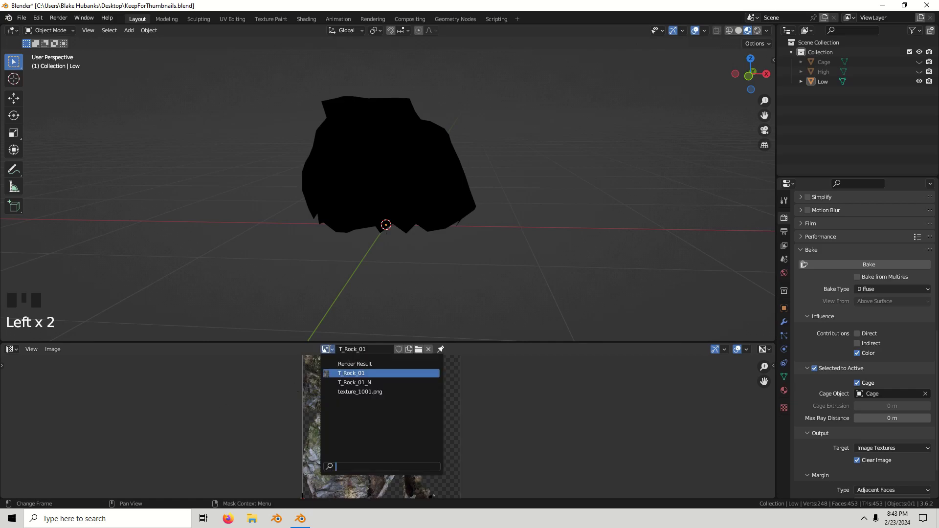
left_click(369, 385)
- Switch the area back to the Shader Editor and deselect the T_Rock_01_N image node
left_click(11, 349)
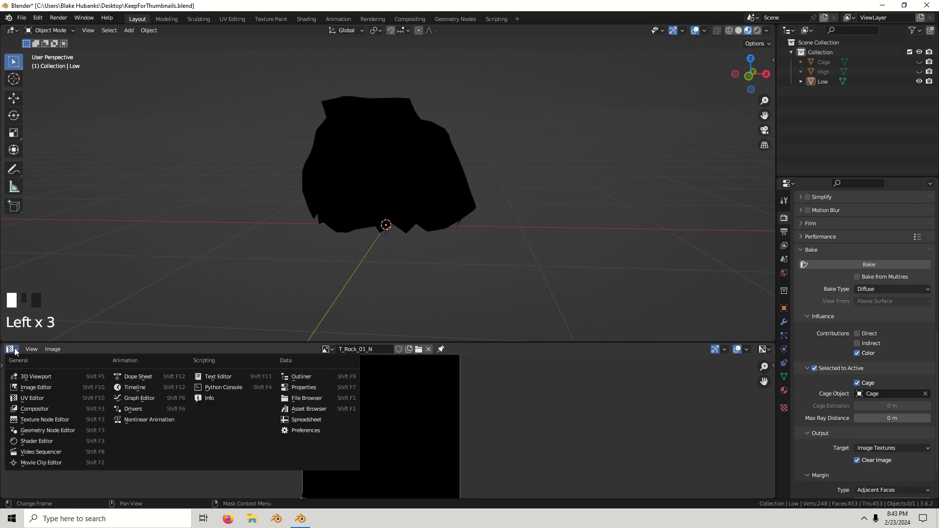
left_click(51, 441)
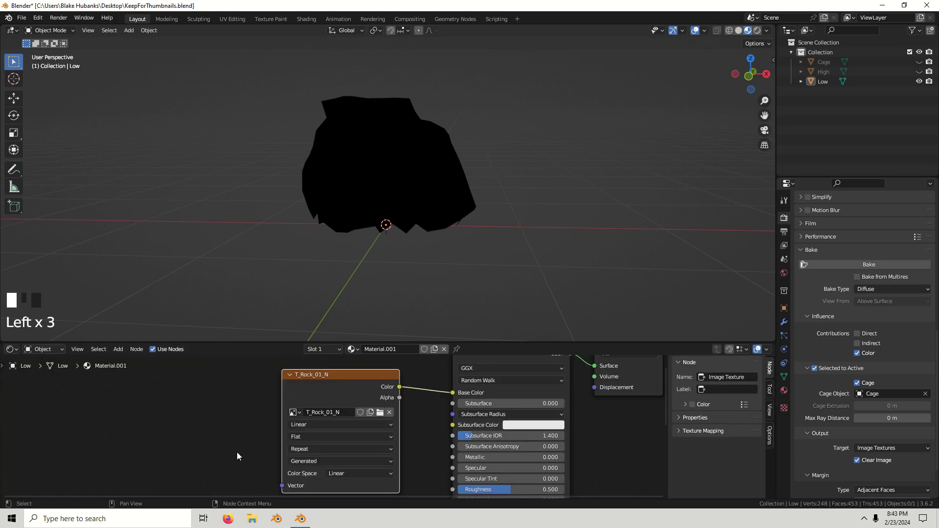
scroll(385, 418, "down", 3)
scroll(385, 418, "up", 2)
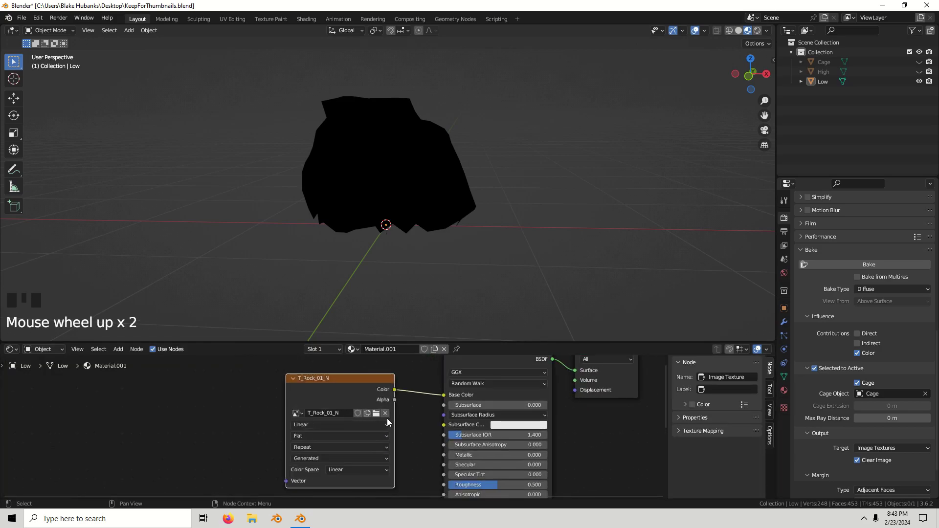
left_click(419, 365)
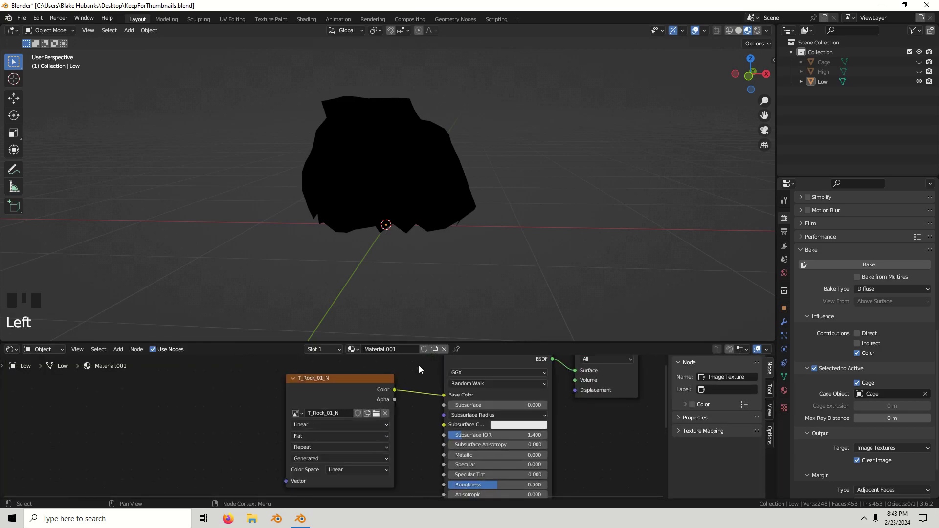
- Unhide High and Cage, select High plus Low as the active object, and select the T_Rock_01_N node
left_click(919, 71)
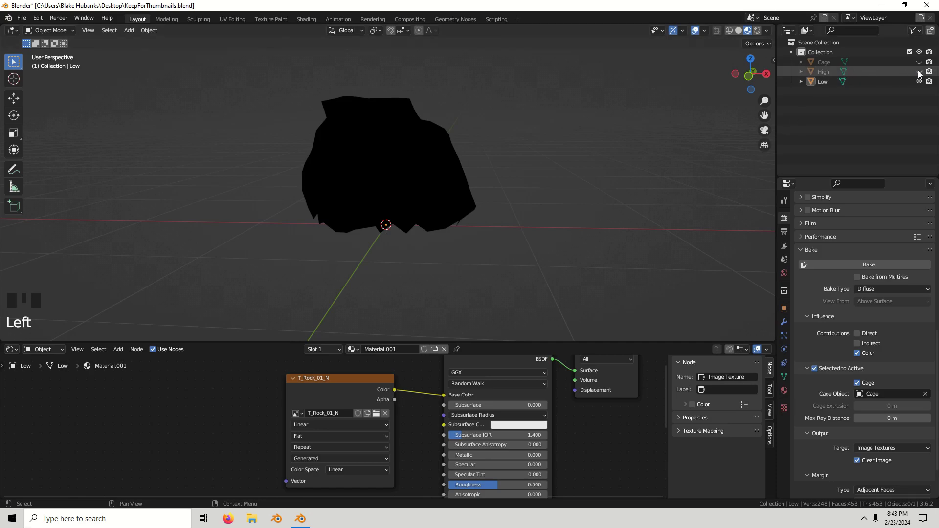
left_click(919, 61)
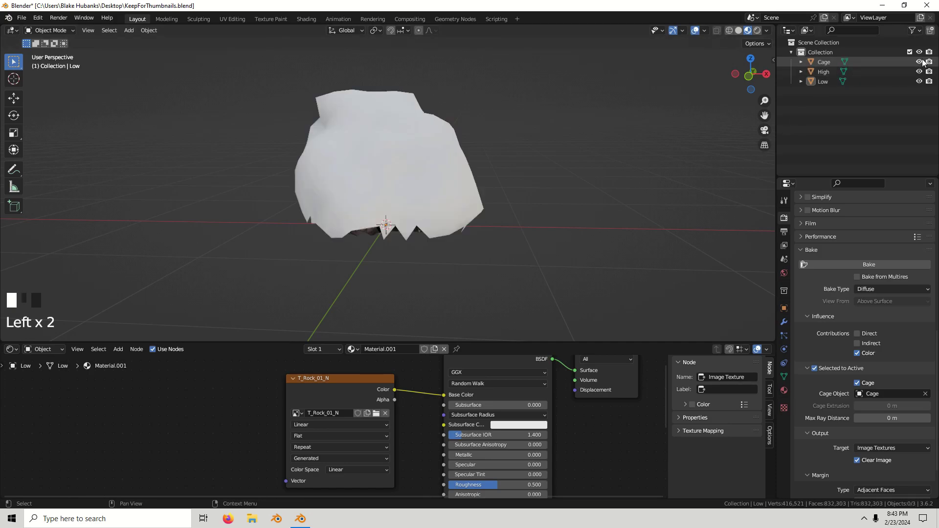
left_click(826, 73)
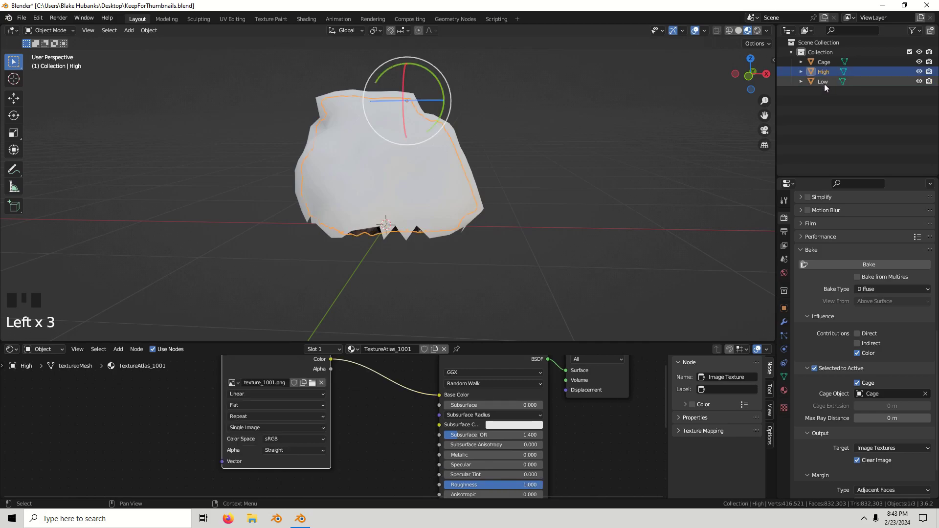
left_click(823, 81, "ctrl")
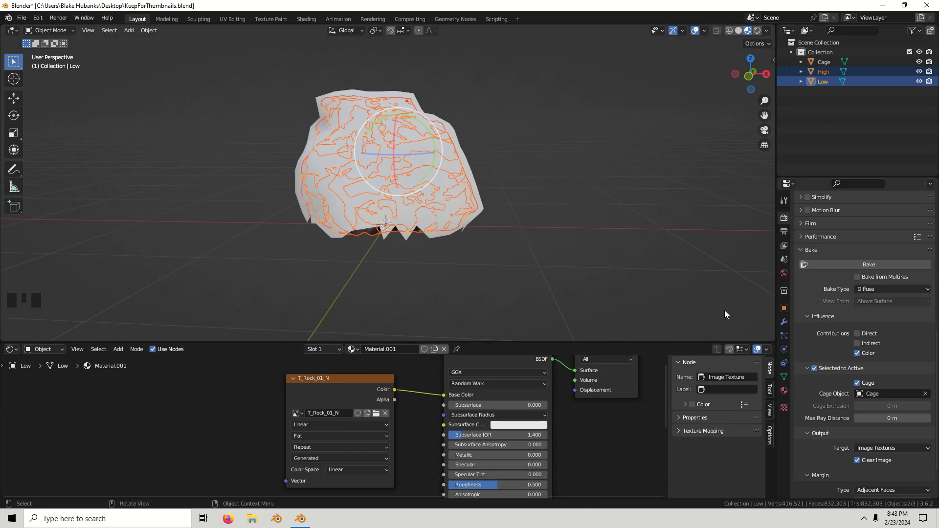
left_click(369, 383)
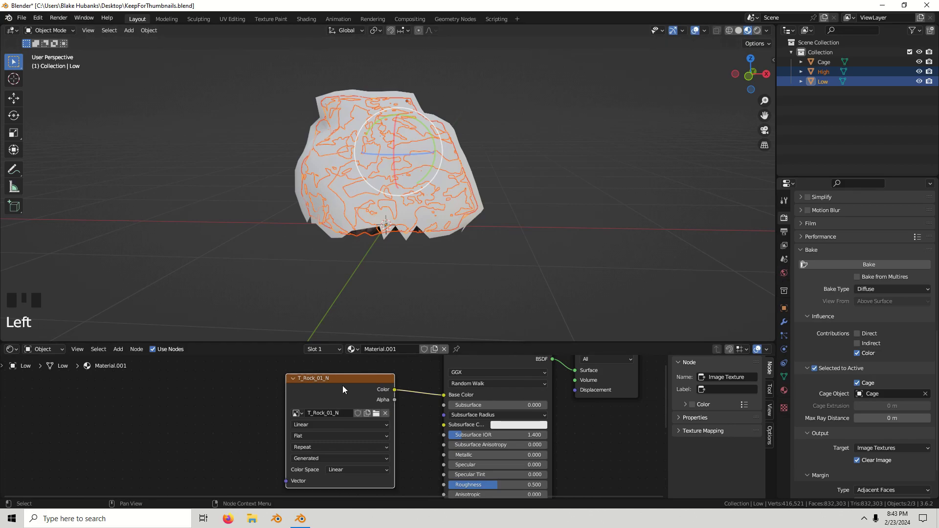
- Set the bake type to Normal
left_click(872, 290)
left_click(875, 343)
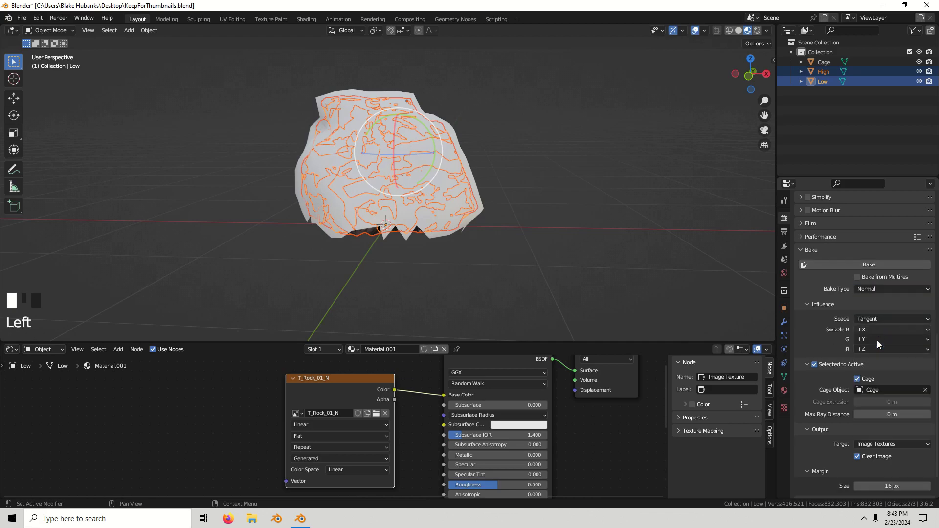
left_click(874, 290)
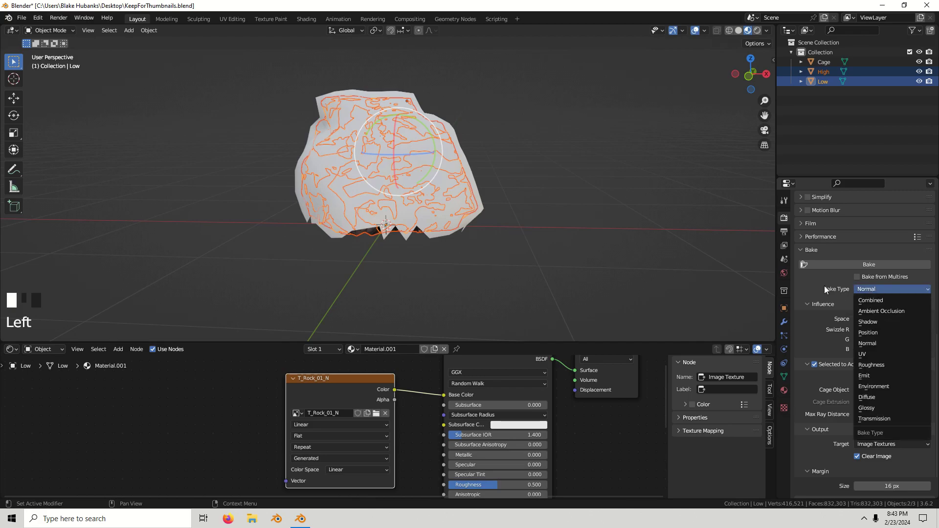
- Change the Shader Editor area to the Image Editor, bake the normal map onto T_Rock_01_N and inspect it
left_click(14, 349)
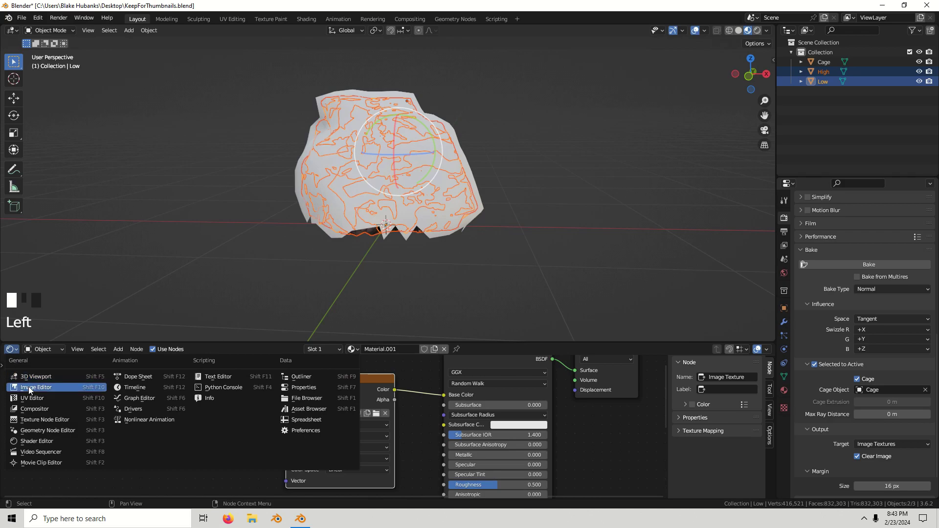
left_click(28, 386)
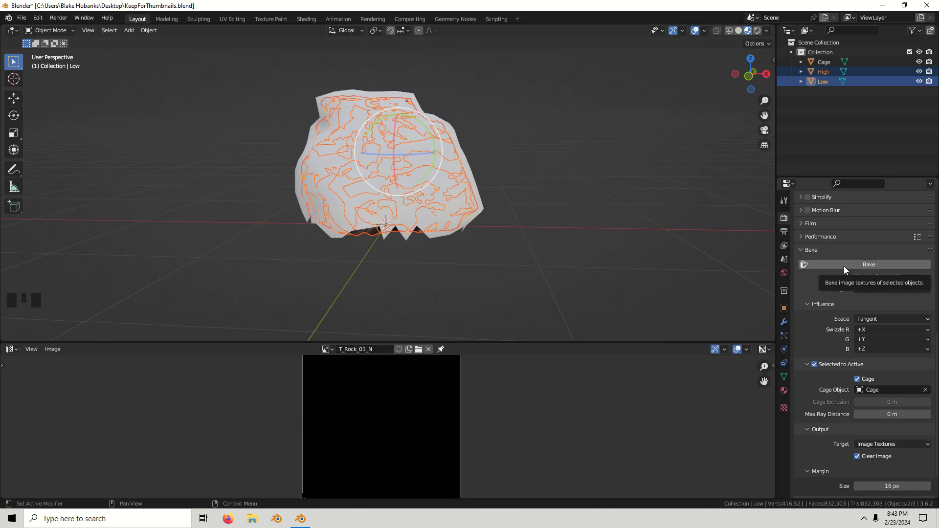
left_click(843, 266)
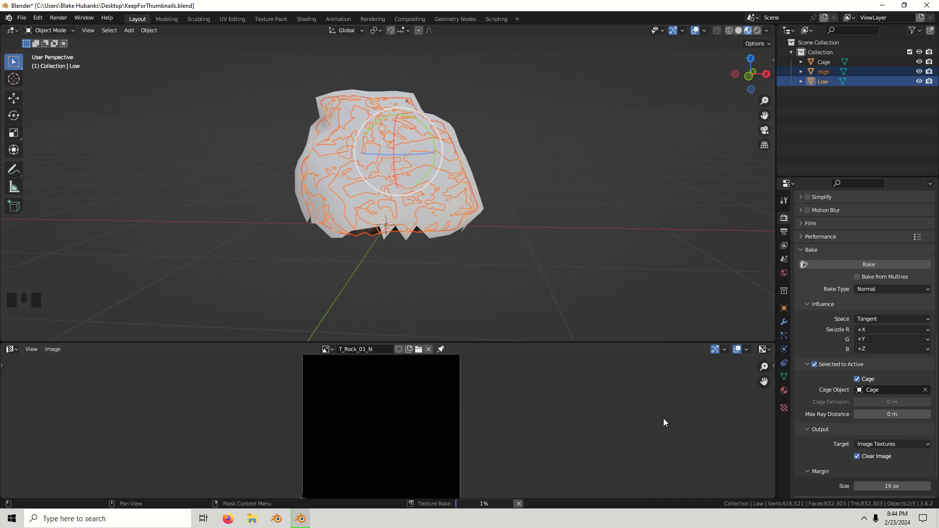
scroll(424, 422, "up", 3)
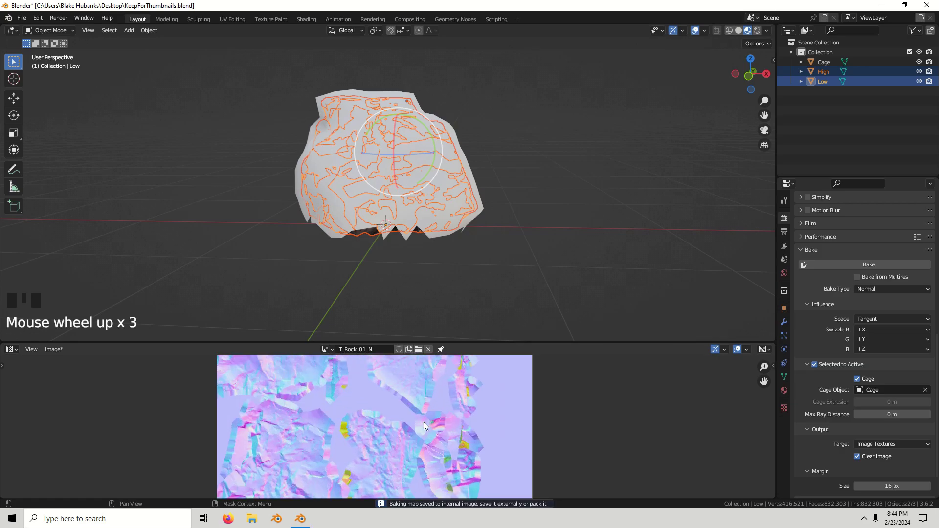
scroll(424, 422, "down", 3)
scroll(217, 400, "up", 3)
- Save the baked normal map to the Desktop as T_Rock_01_N.bmp in BMP format with the Non-Color color space
left_click(43, 352)
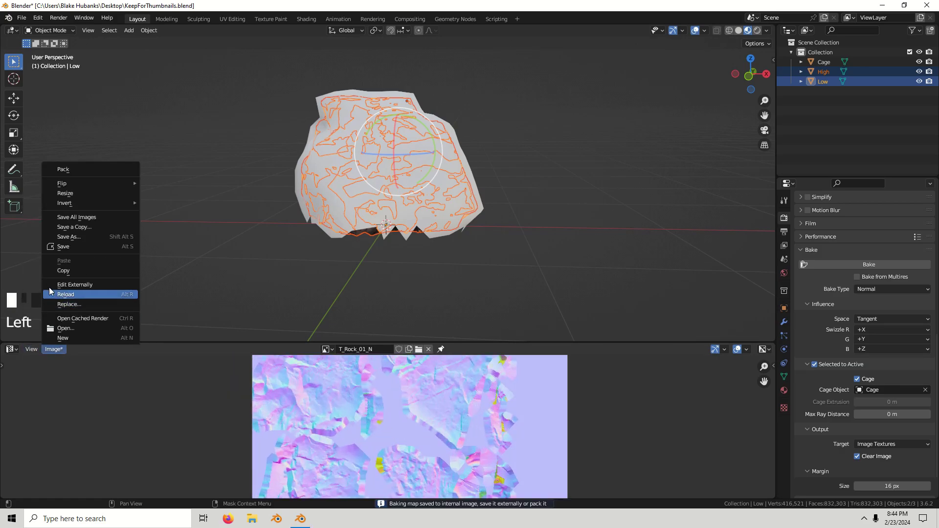
left_click(61, 238)
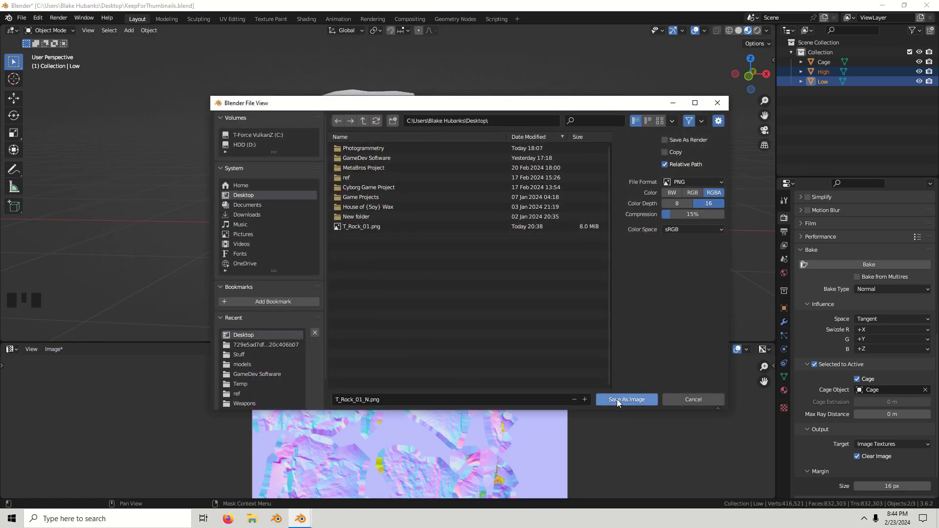
left_click(690, 185)
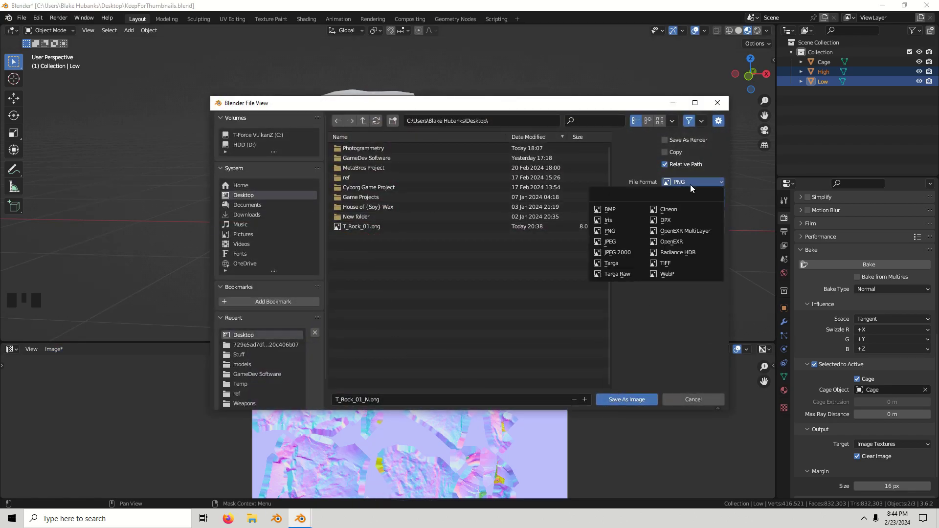
left_click(615, 210)
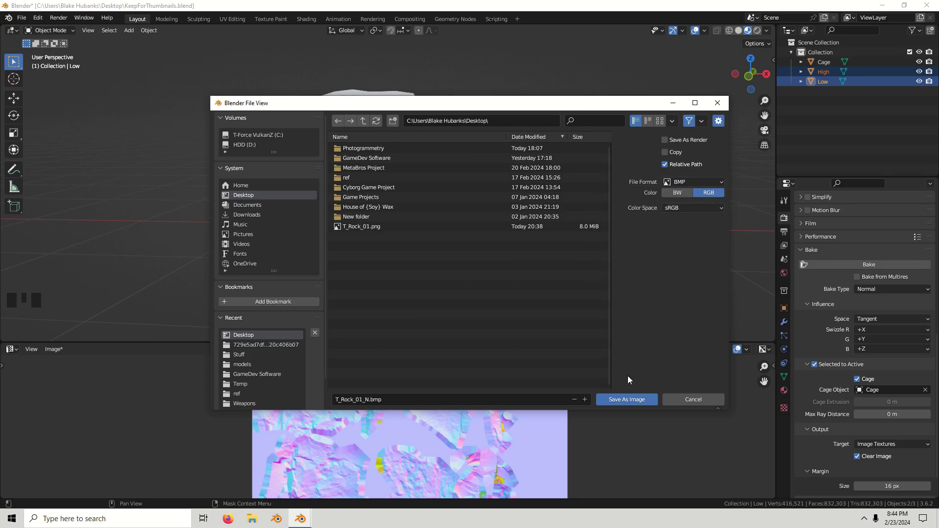
left_click(676, 208)
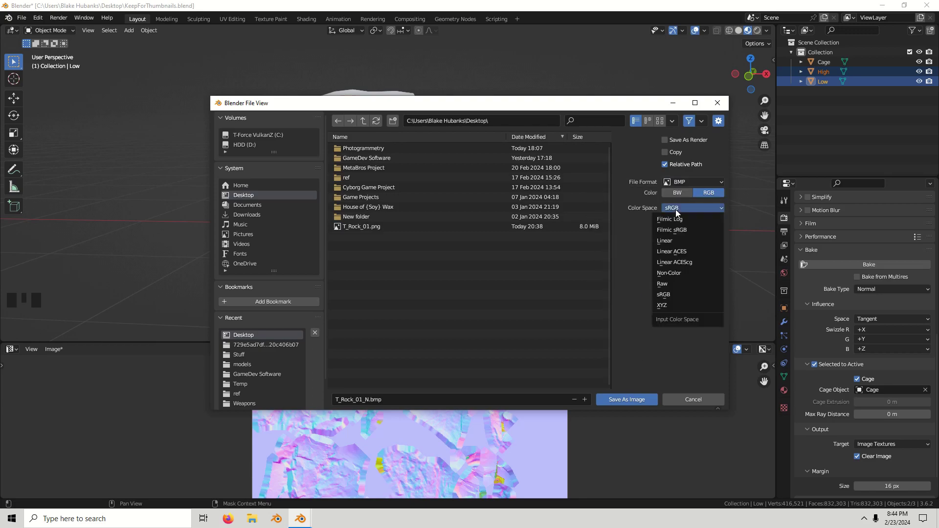
left_click(683, 277)
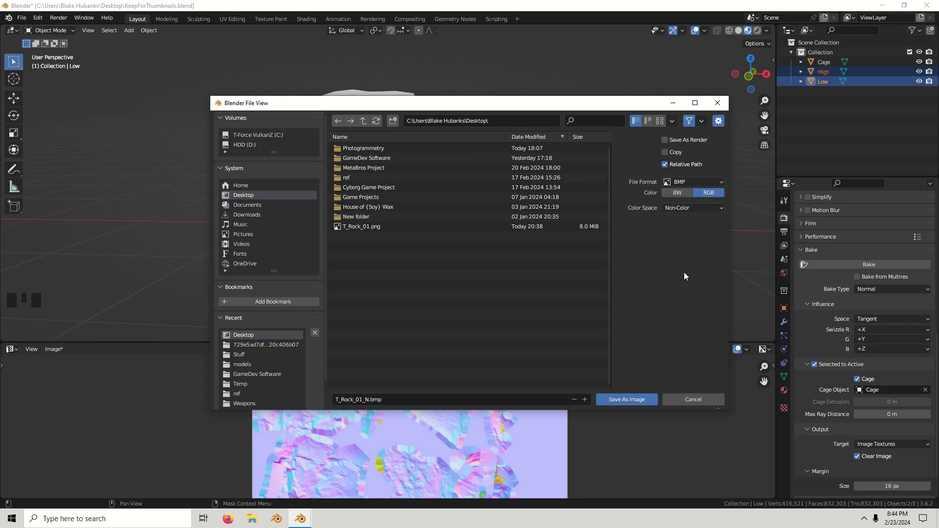
left_click(616, 400)
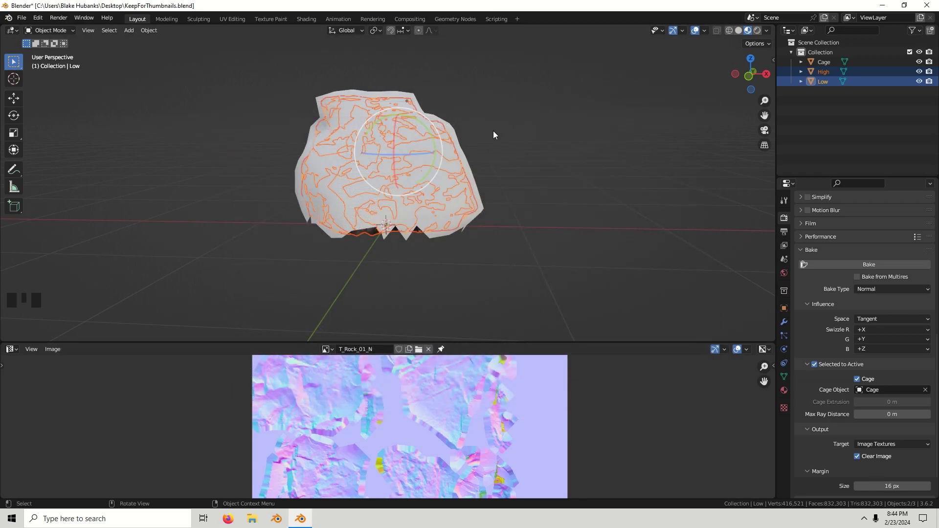
- Deselect everything and hide the Cage and High objects
left_click(893, 107)
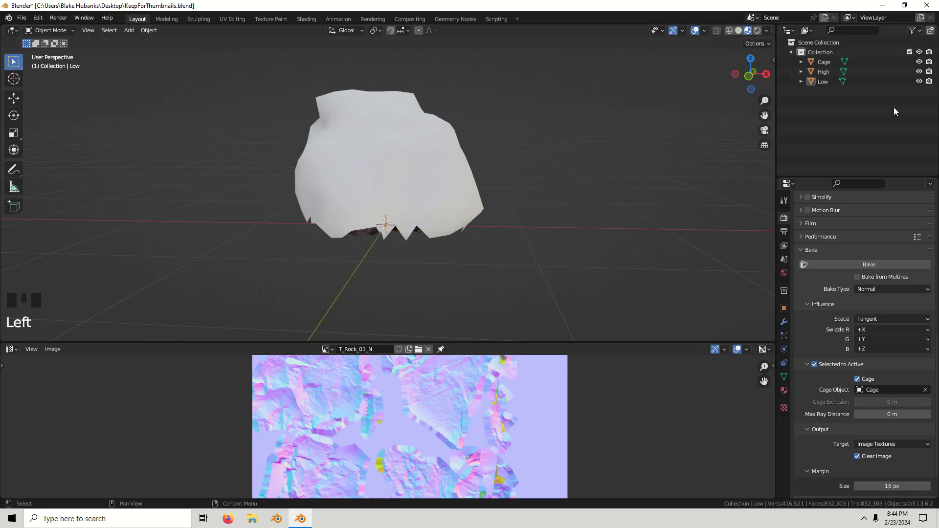
left_click(919, 62)
left_click(919, 72)
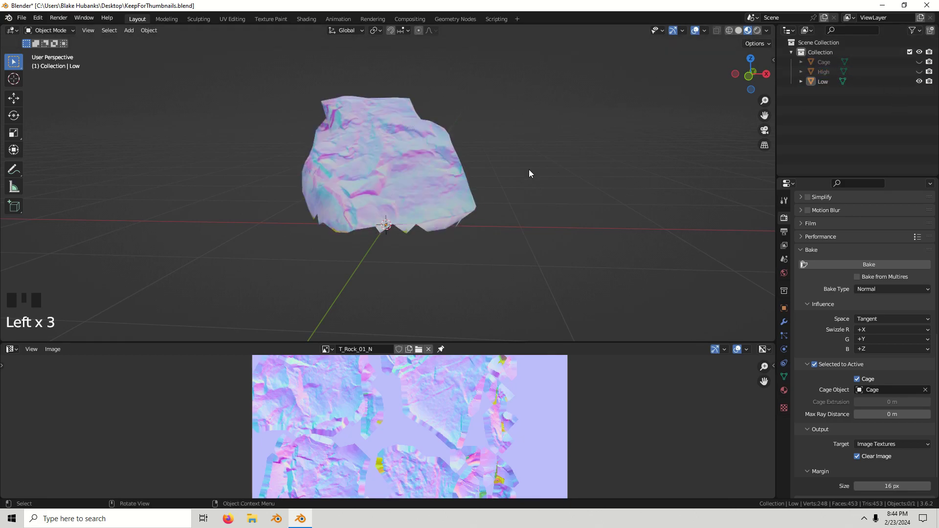
- Select Low and change the Image Editor area to the Shader Editor to show its material nodes
left_click(447, 181)
left_click(14, 350)
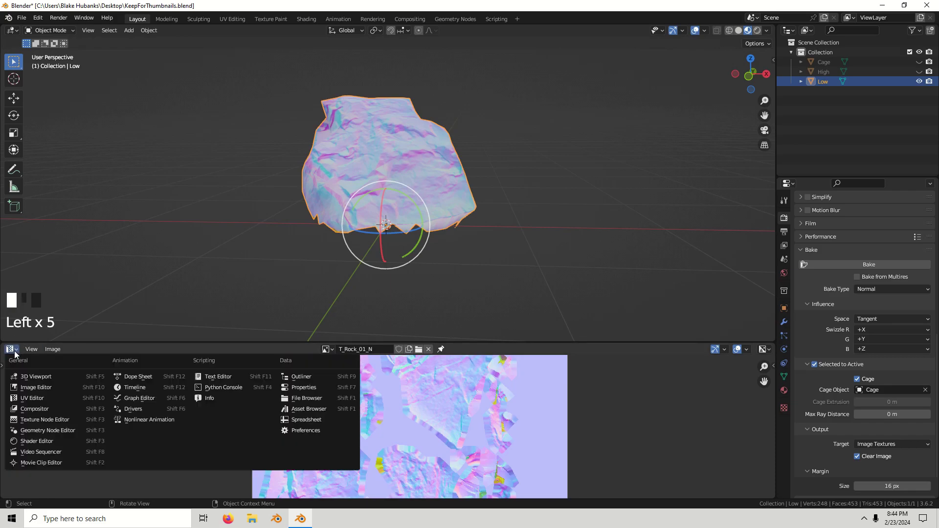
left_click(42, 440)
scroll(301, 406, "down", 1)
- Replace the image in the Base Color texture node with T_Rock_01.png from the Desktop
left_click(402, 367)
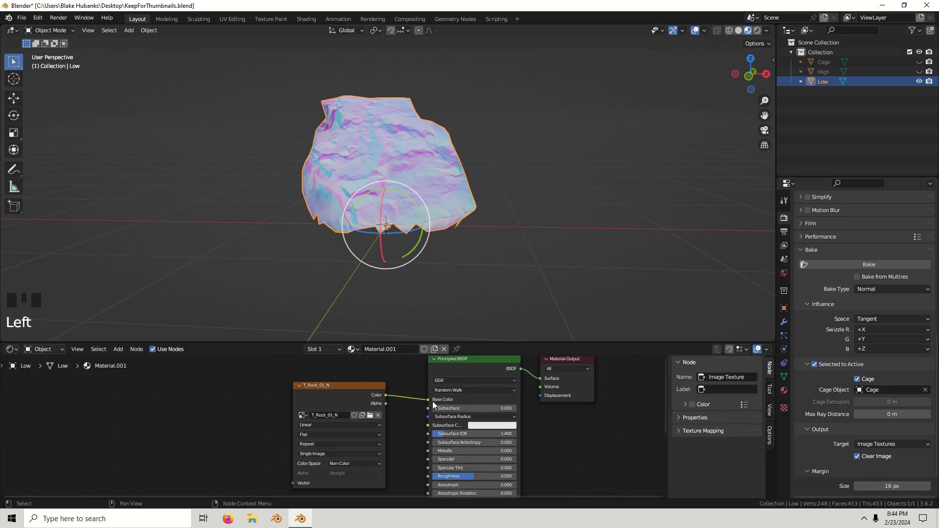
left_click(378, 415)
left_click(364, 415)
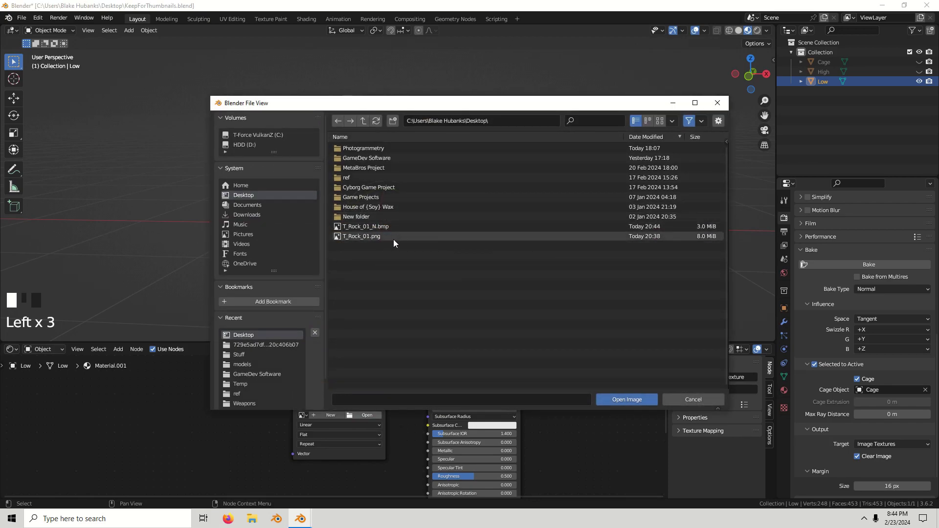
double_click(393, 239)
- Duplicate the T_Rock_01 image texture node and place the copy below the original
scroll(329, 380, "down", 2)
middle_click_drag(329, 380, 333, 482)
scroll(336, 387, "down", 3)
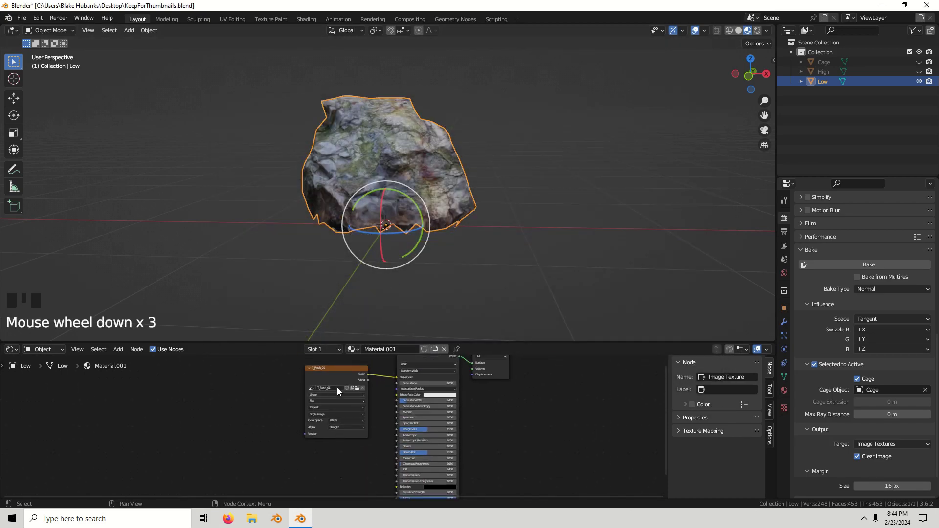
left_click(339, 373)
key("shift+d")
left_click(334, 453)
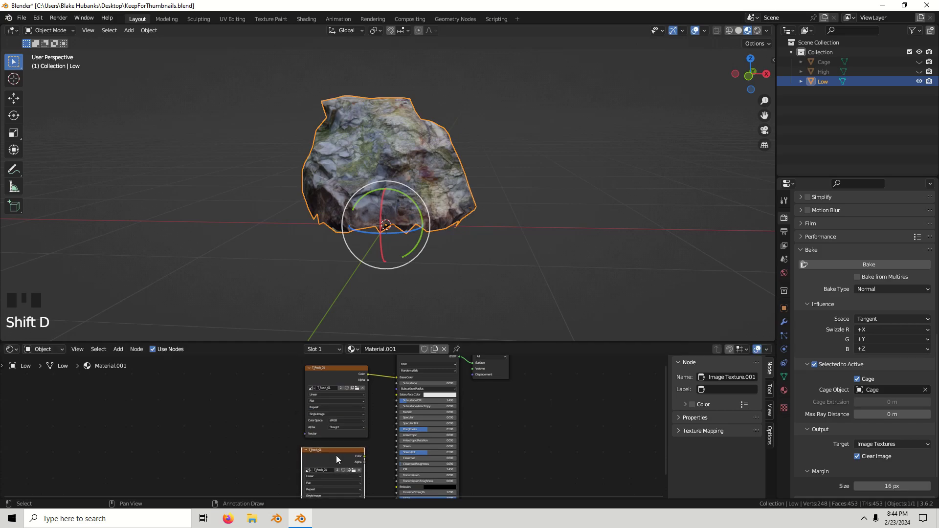
- Add a Normal Map node between the duplicated texture node and the Principled BSDF
scroll(336, 455, "up", 2)
left_click(117, 349)
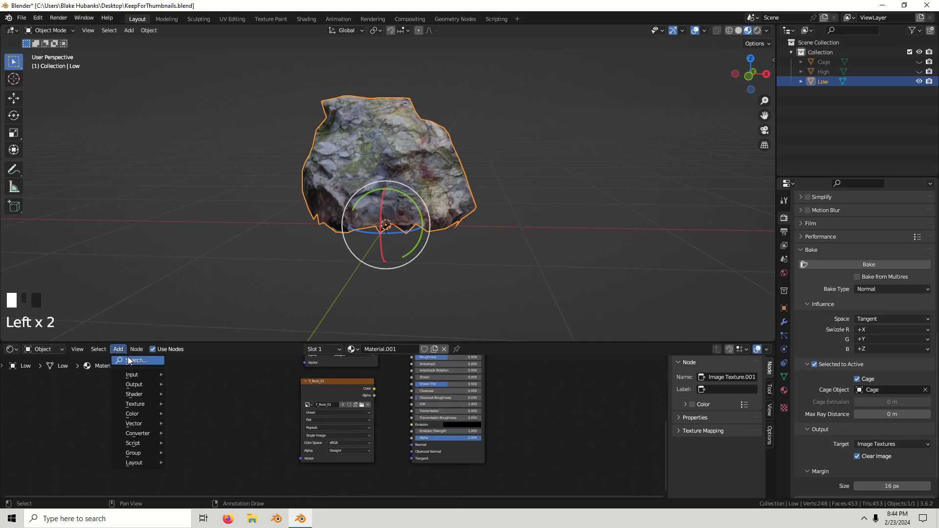
left_click(130, 361)
type("NORM")
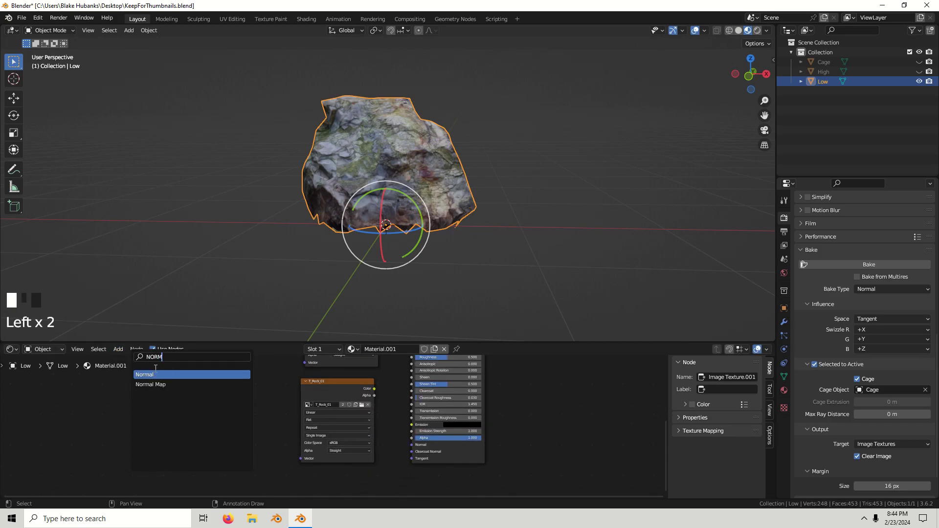
left_click(150, 385)
left_click(399, 429)
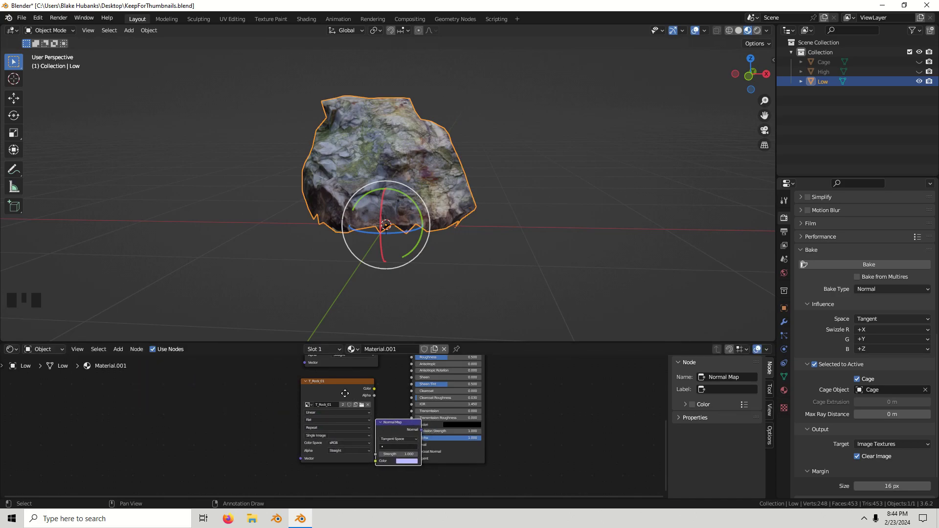
- Link the duplicated texture's Color through the Normal Map node into the Principled BSDF's Normal input
left_click(400, 439)
left_click(404, 444)
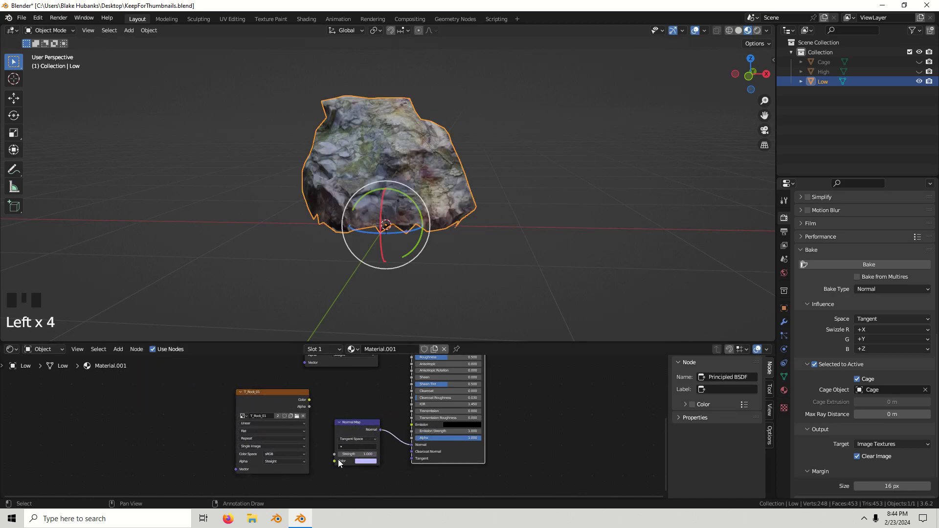
left_click_drag(337, 461, 326, 448)
left_click_drag(312, 401, 312, 401)
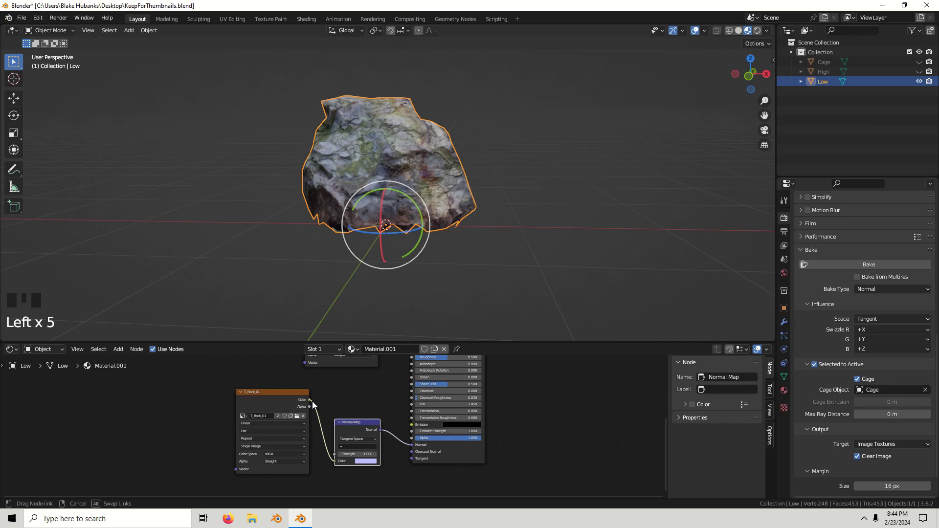
- Set the duplicated T_Rock_01 texture node's color space to Non-Color
scroll(281, 450, "up", 2)
middle_click_drag(304, 440, 300, 443)
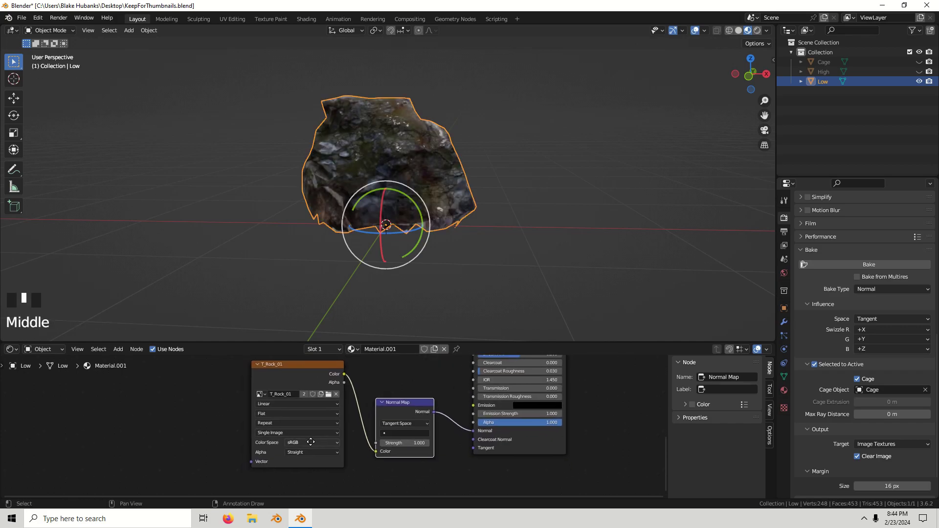
scroll(298, 445, "up", 4)
left_click(293, 446)
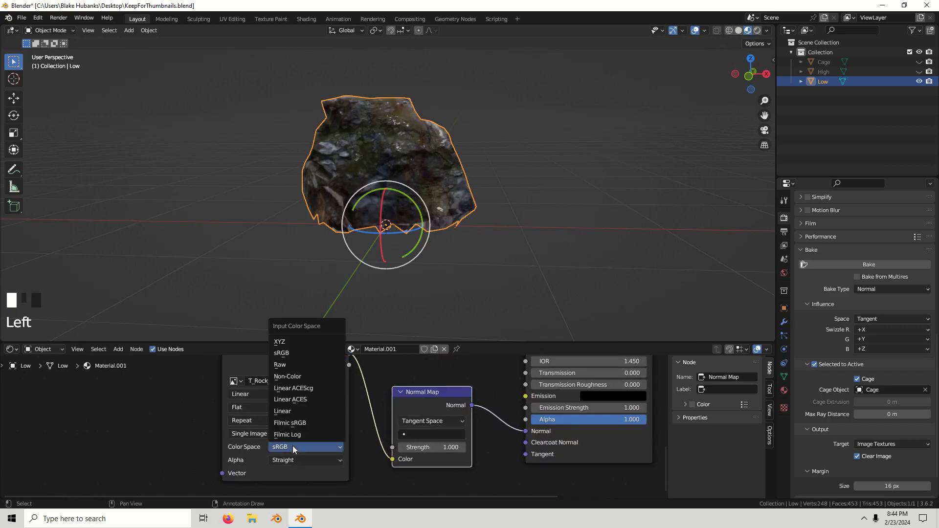
left_click(300, 377)
- Replace the image in the texture node feeding the Normal Map with T_Rock_01_N.bmp from the Desktop
scroll(403, 389, "down", 1)
scroll(402, 388, "down", 2)
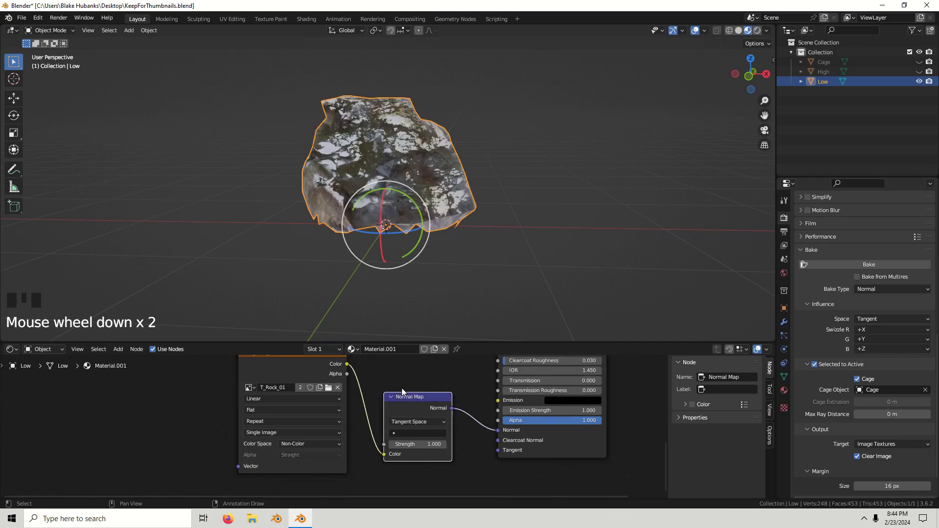
scroll(411, 401, "down", 2)
middle_click_drag(419, 415, 340, 407)
scroll(364, 420, "up", 6)
left_click(400, 423)
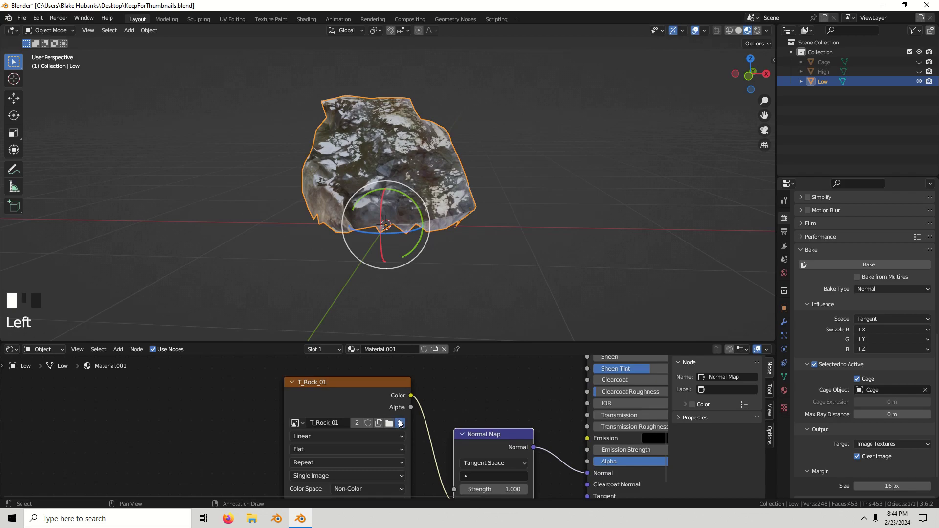
left_click(386, 422)
left_click(380, 227)
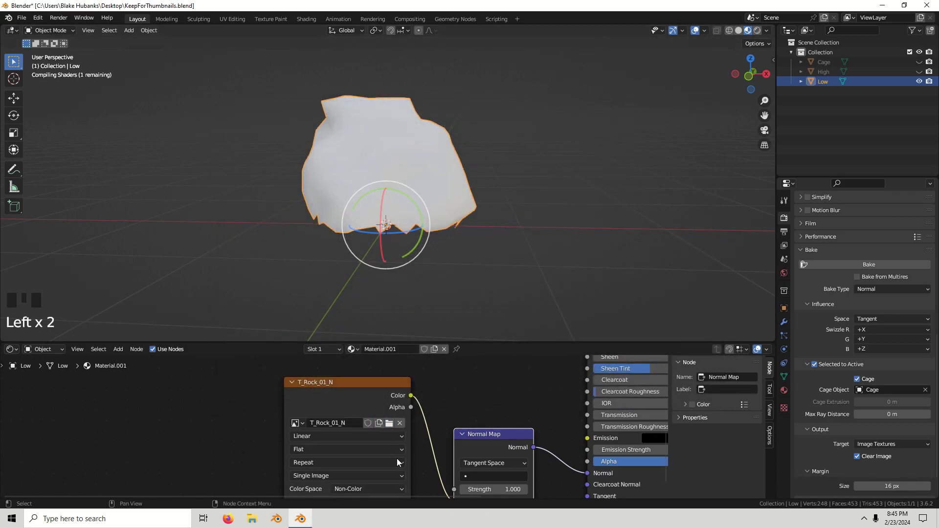
- Deselect the rock and set the Base Color texture T_Rock_01's color space to sRGB
scroll(433, 384, "down", 3)
middle_click_drag(489, 220, 469, 236)
left_click(544, 201)
scroll(682, 92, "up", 2)
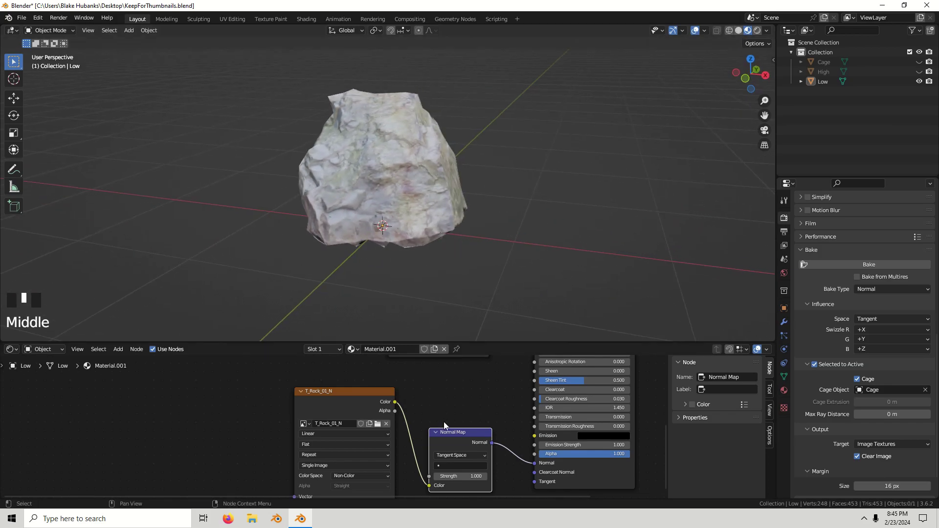
scroll(444, 421, "down", 1)
middle_click_drag(411, 383, 404, 440)
scroll(413, 421, "up", 4)
left_click(403, 450)
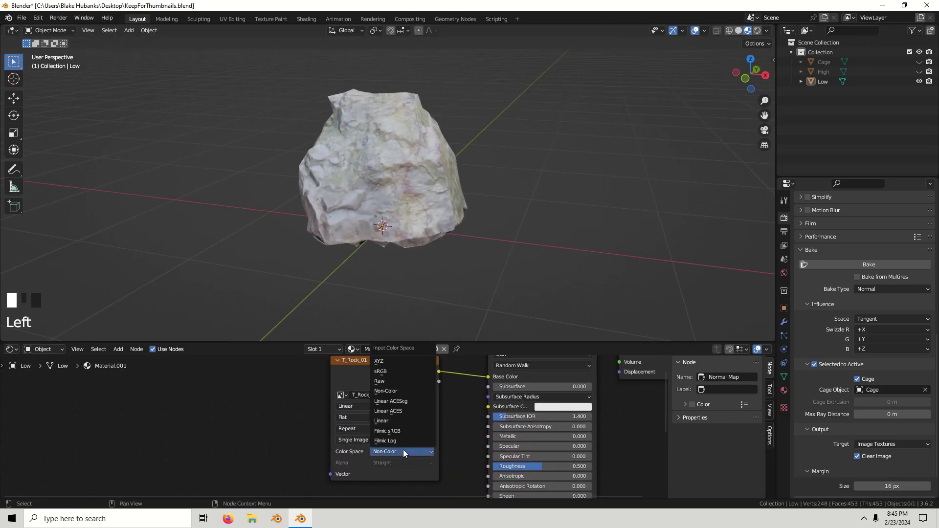
left_click(398, 371)
- Set the Normal Map node's strength to 0.1
middle_click_drag(407, 385, 426, 409)
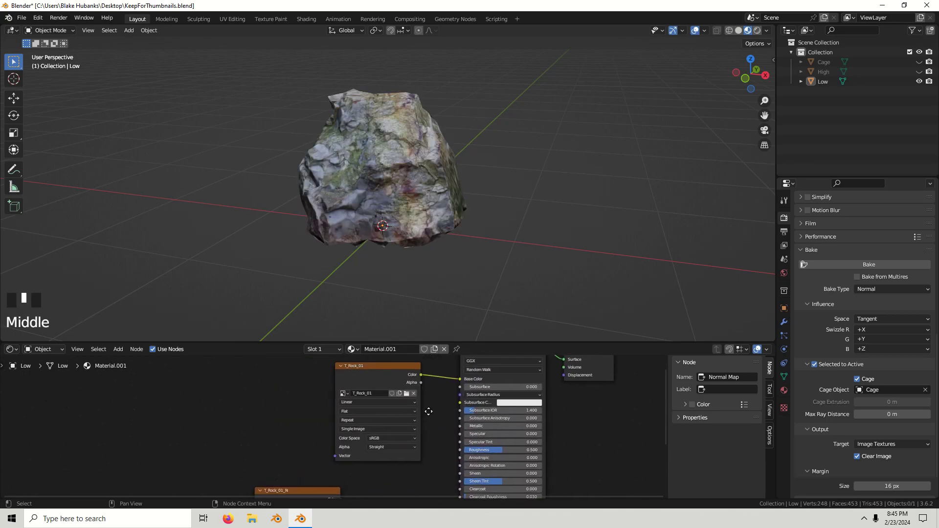
middle_click_drag(430, 215, 440, 216)
scroll(440, 215, "up", 1)
middle_click_drag(416, 450, 407, 461)
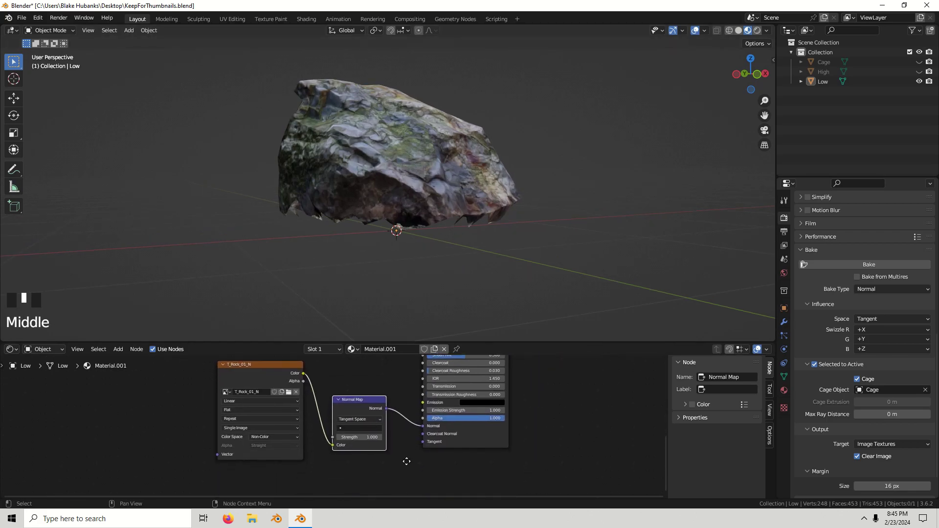
left_click(372, 437)
type("0.1")
key("Return")
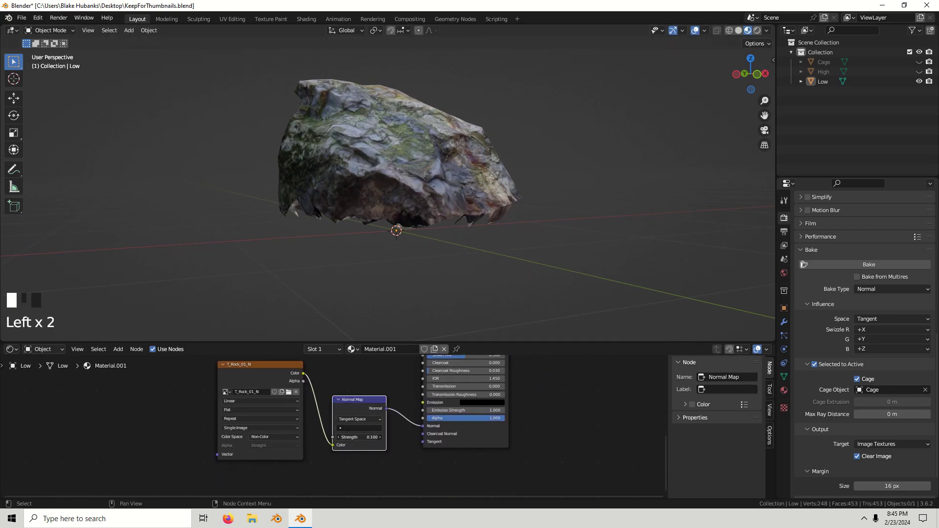
- Try Normal Map strengths of 1.5, 3.2 and 2.4, checking the rock's surface detail from several sides
left_click_drag(362, 437, 401, 437)
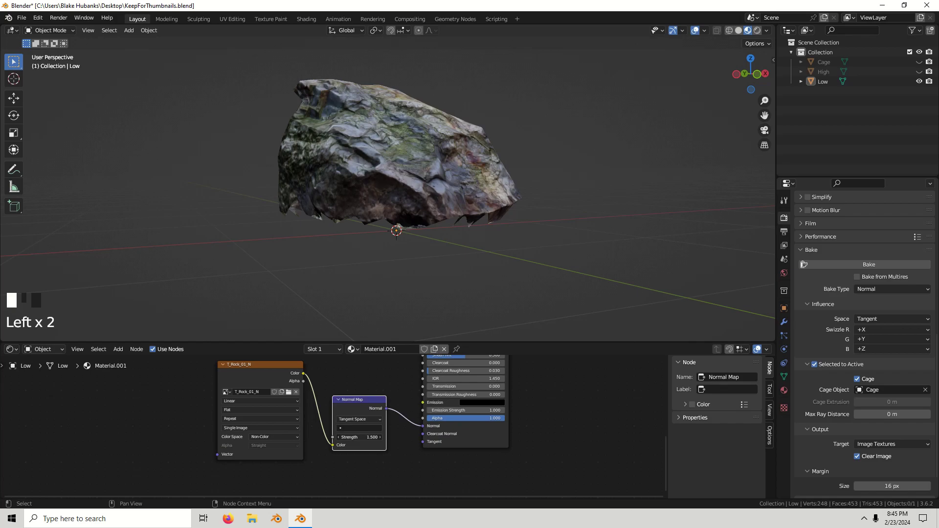
middle_click_drag(391, 264, 420, 267)
mouse_move(362, 437)
left_mouse_down()
mouse_move(333, 437)
mouse_move(381, 437)
left_mouse_up()
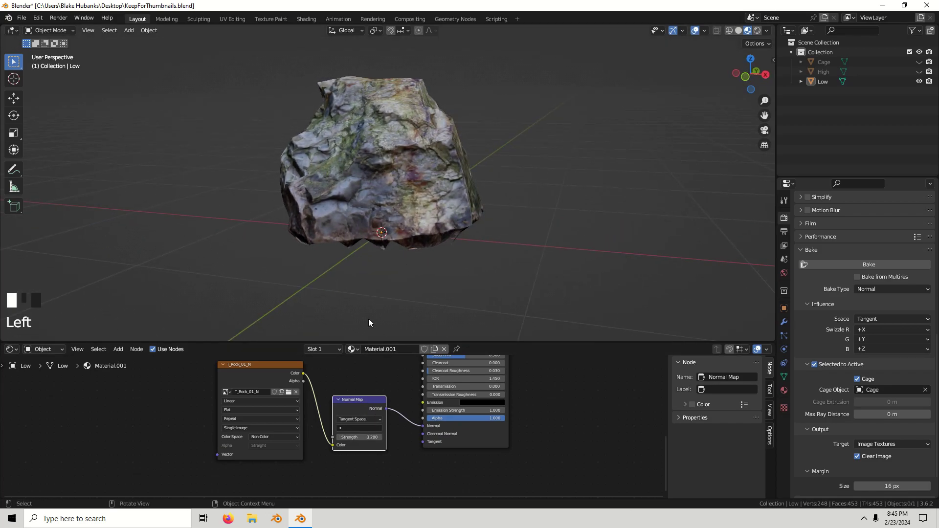
mouse_move(369, 319)
middle_mouse_down()
mouse_move(522, 280)
mouse_move(581, 281)
middle_mouse_up()
scroll(581, 281, "up", 2)
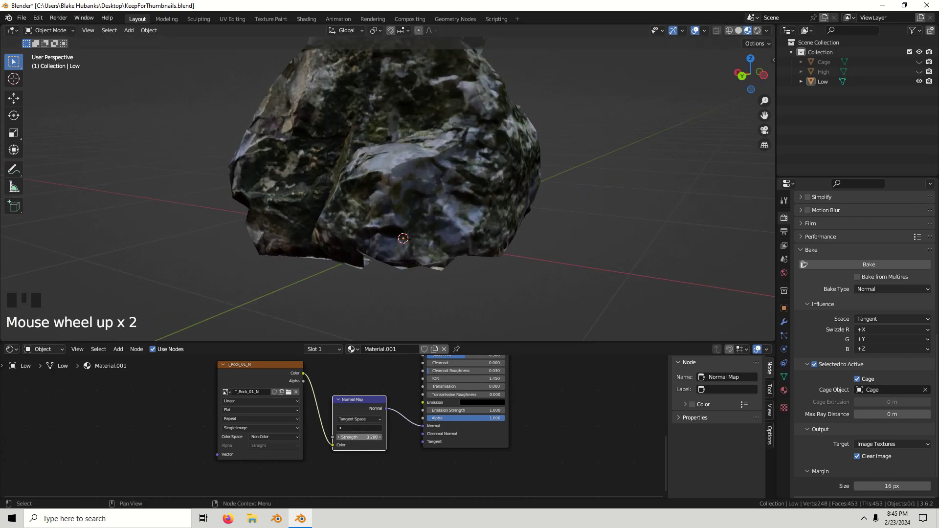
left_click_drag(360, 437, 349, 436)
mouse_move(376, 296)
middle_mouse_down()
mouse_move(551, 299)
mouse_move(614, 286)
middle_mouse_up()
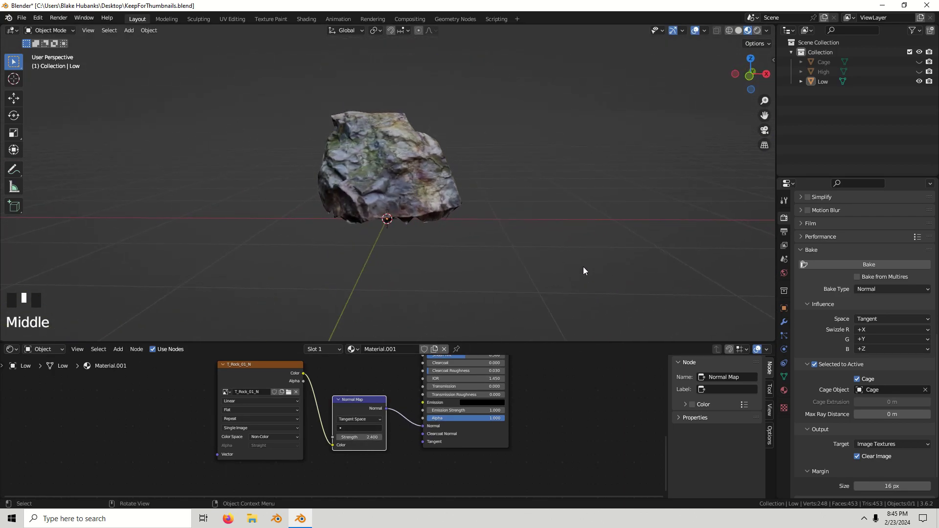
- Unhide High and move it along the X axis so it stands beside Low
scroll(490, 199, "down", 1)
left_click(919, 72)
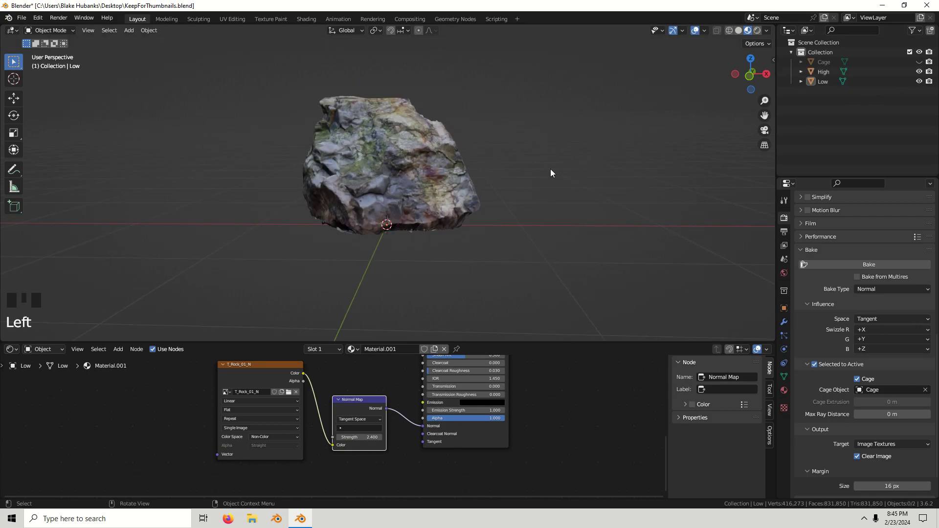
left_click(827, 73)
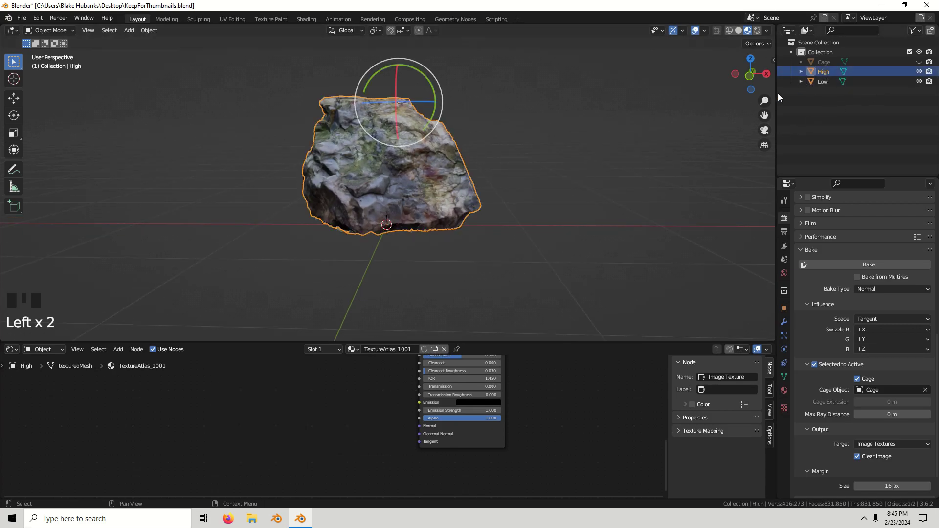
key("g")
key("x")
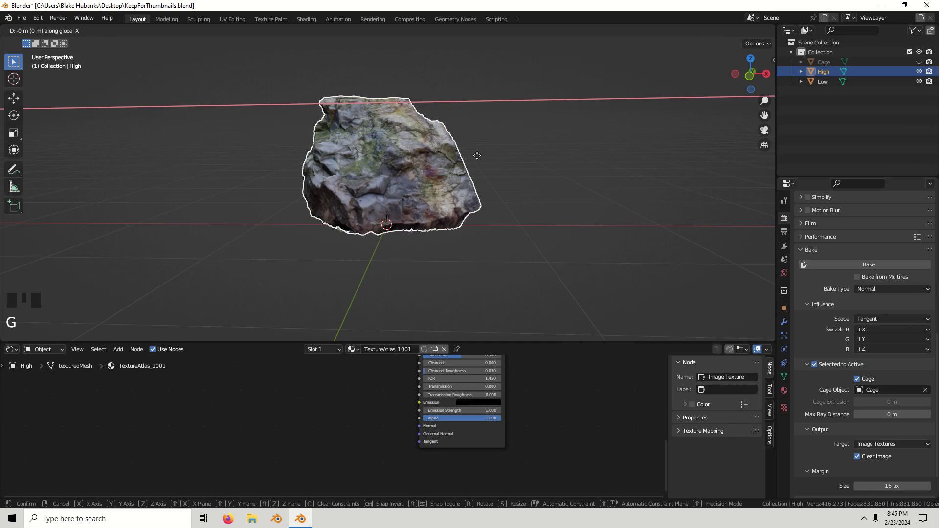
left_click(530, 157)
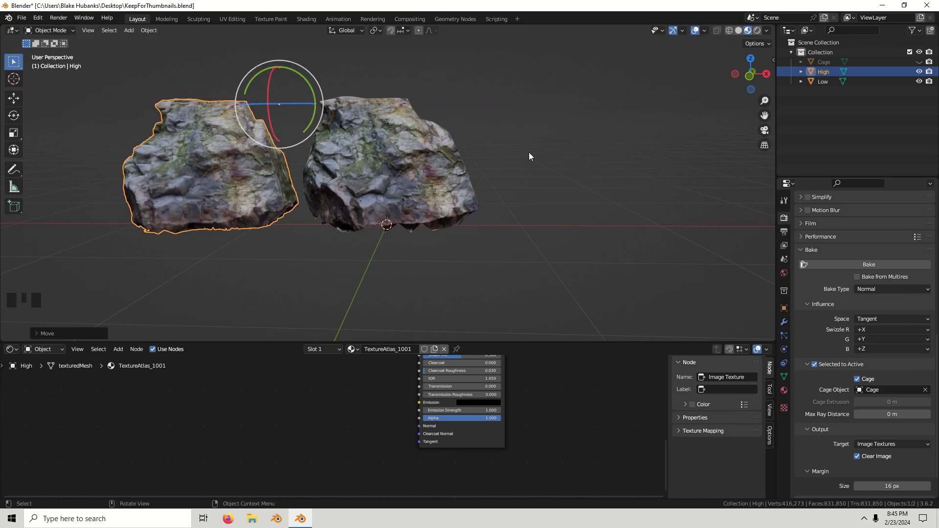
- Compare the two rocks and examine High's mesh density in Edit Mode, returning to Object Mode
middle_click_drag(529, 157, 387, 168)
left_click(384, 166)
scroll(385, 165, "up", 2)
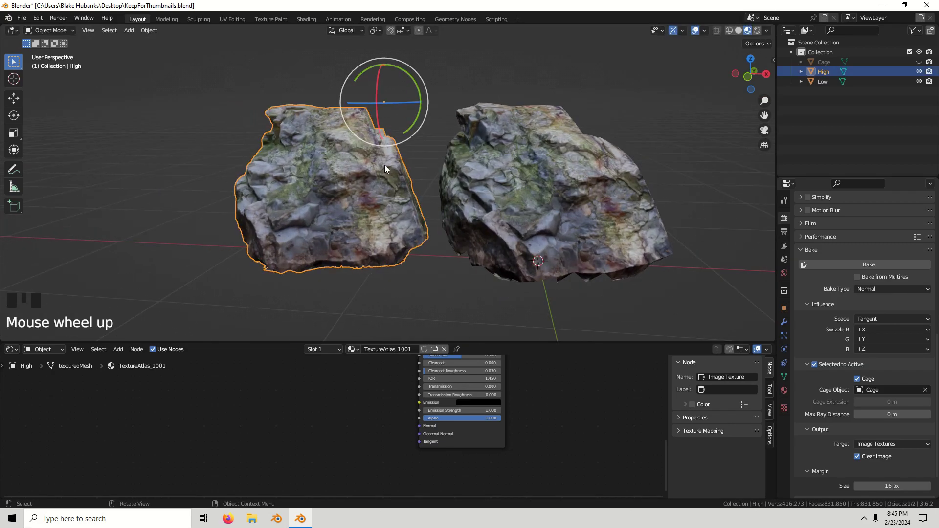
left_click(527, 166)
left_click(363, 166)
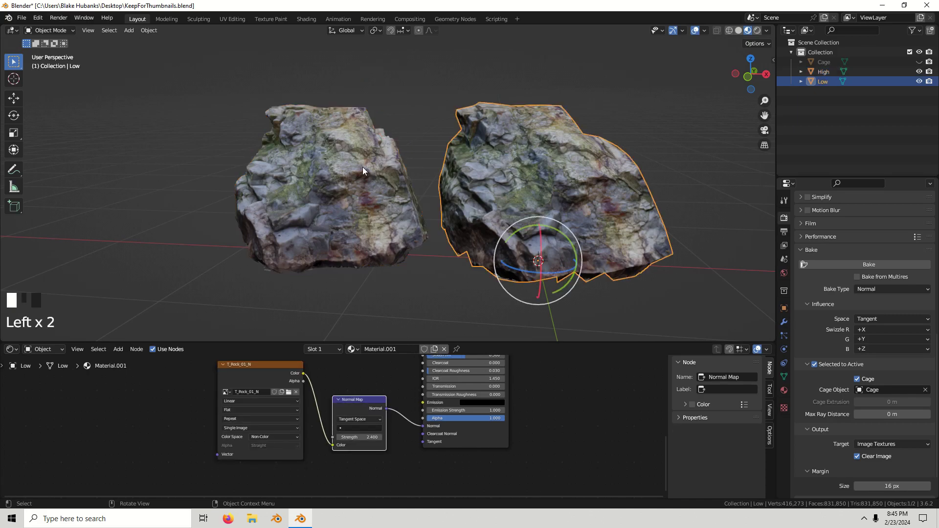
key("Tab")
key("b")
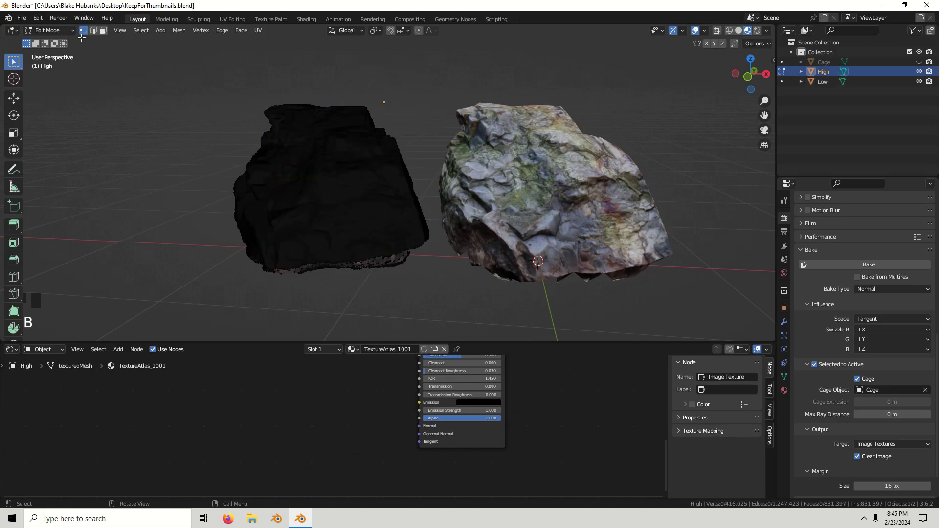
left_click(68, 30)
left_click(66, 42)
- Examine Low's mesh density in Edit Mode, return to Object Mode and deselect the rock
left_click(465, 153)
key("Tab")
key("b")
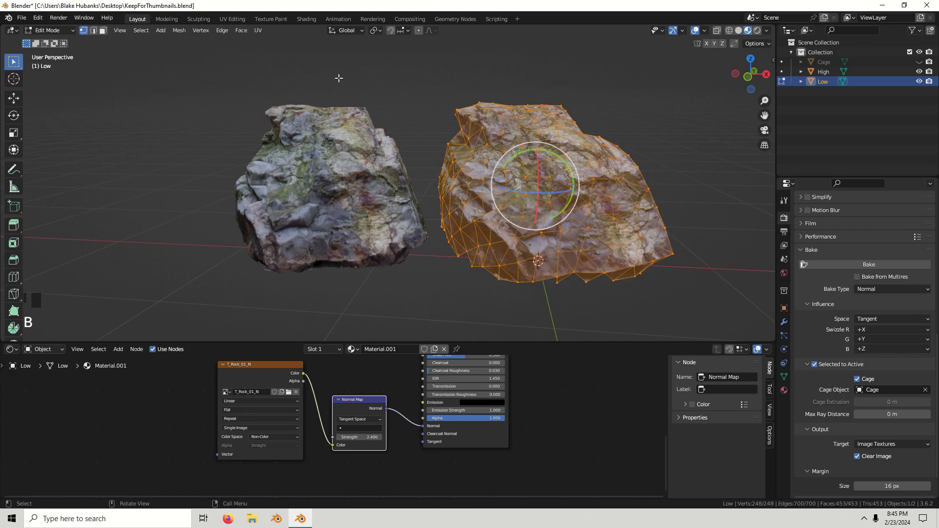
left_click(54, 31)
left_click(67, 42)
left_click(345, 67)
- Select Low, set its Normal Map strength to 1.0 and deselect it to compare both rocks
middle_click_drag(345, 66, 428, 119)
left_click(437, 151)
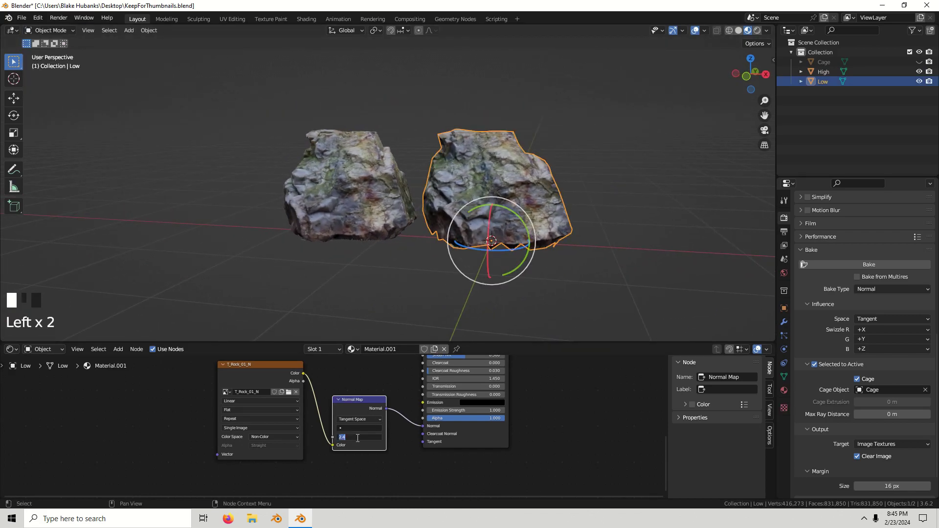
left_click(614, 231)
mouse_move(614, 231)
middle_mouse_down()
mouse_move(692, 228)
mouse_move(578, 234)
mouse_move(619, 230)
middle_mouse_up()
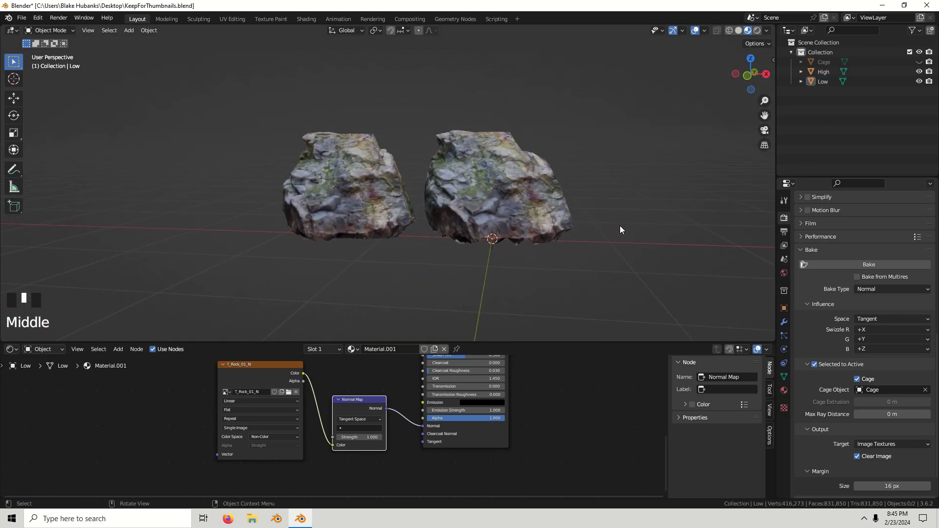